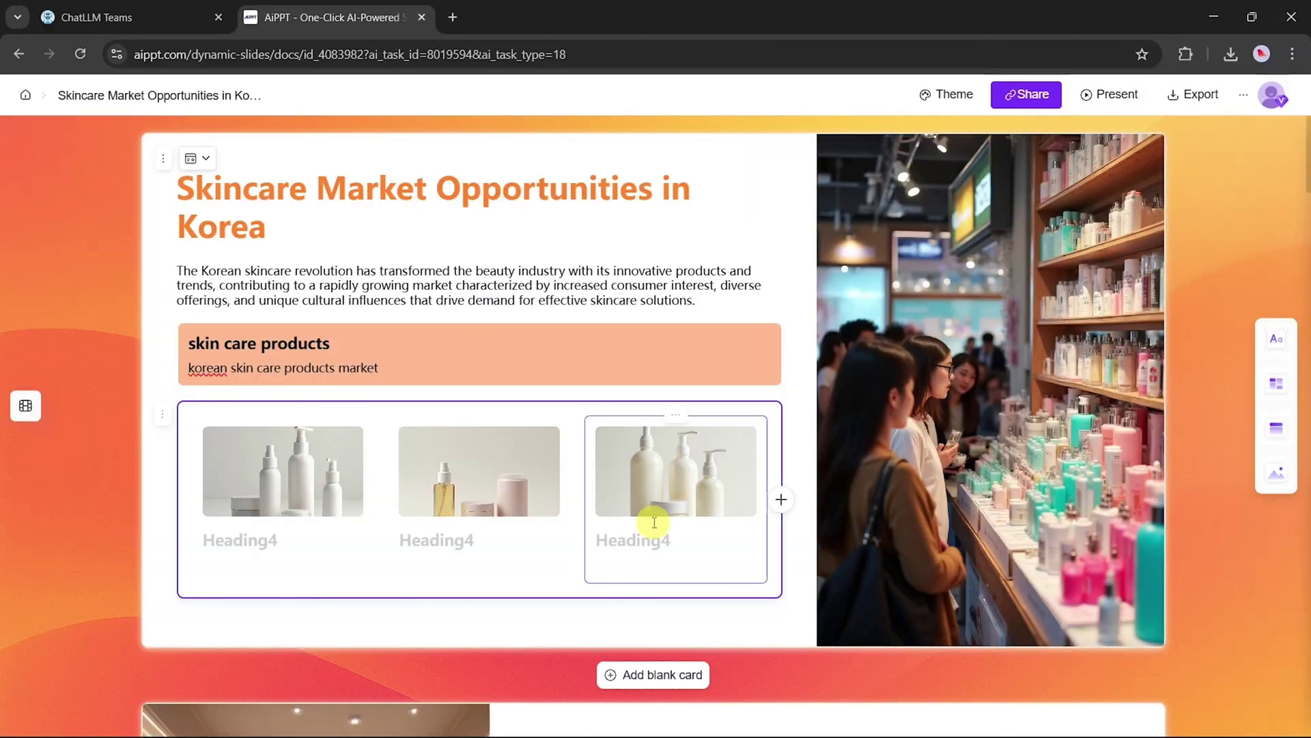
# Step: Scroll through the finished Skincare Market Opportunities in Korea deck
pyautogui.scroll(-5, 652, 521)
pyautogui.scroll(-15, 655, 522)
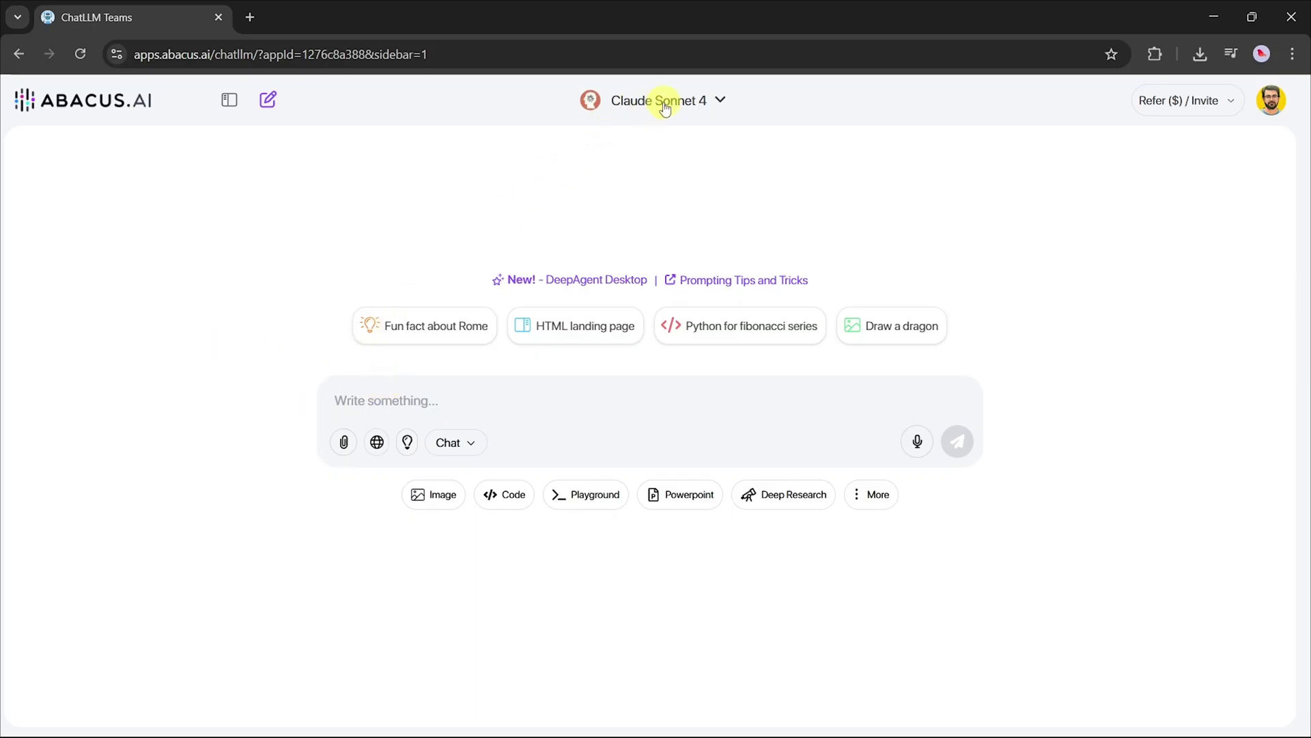
# Step: Paste the 10-slide Korean skincare listing-strategy outline prompt and send it to Claude Sonnet 4
pyautogui.click(390, 402)
pyautogui.hotkey('ctrl', 'v')
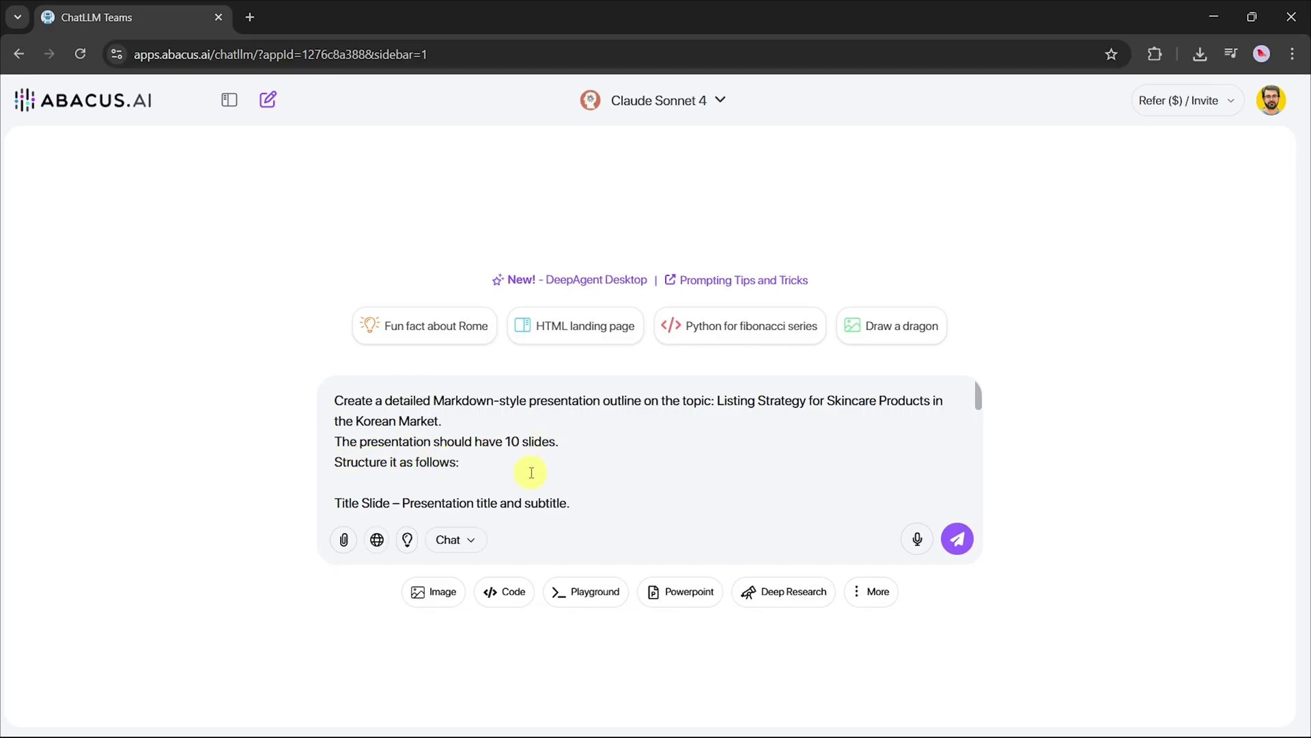
pyautogui.scroll(-1, 531, 472)
pyautogui.scroll(-1, 531, 472)
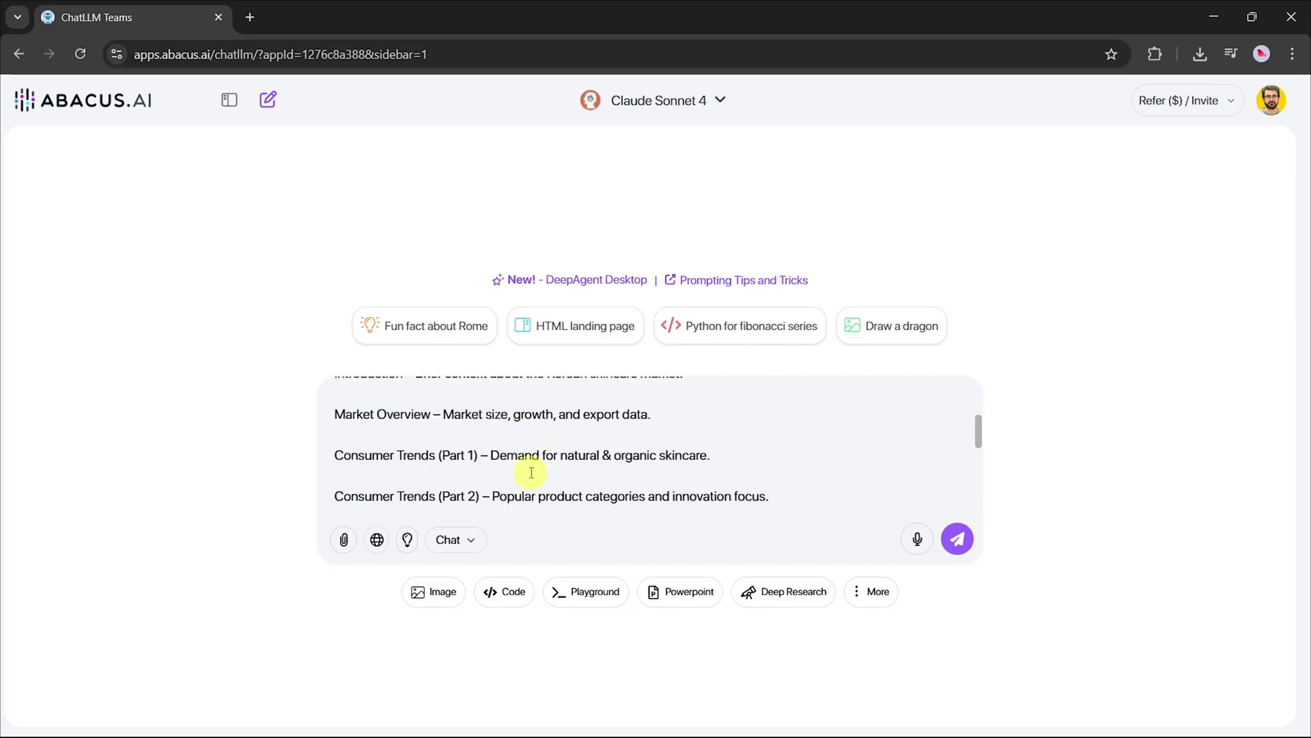
pyautogui.scroll(-1, 531, 473)
pyautogui.scroll(-1, 531, 472)
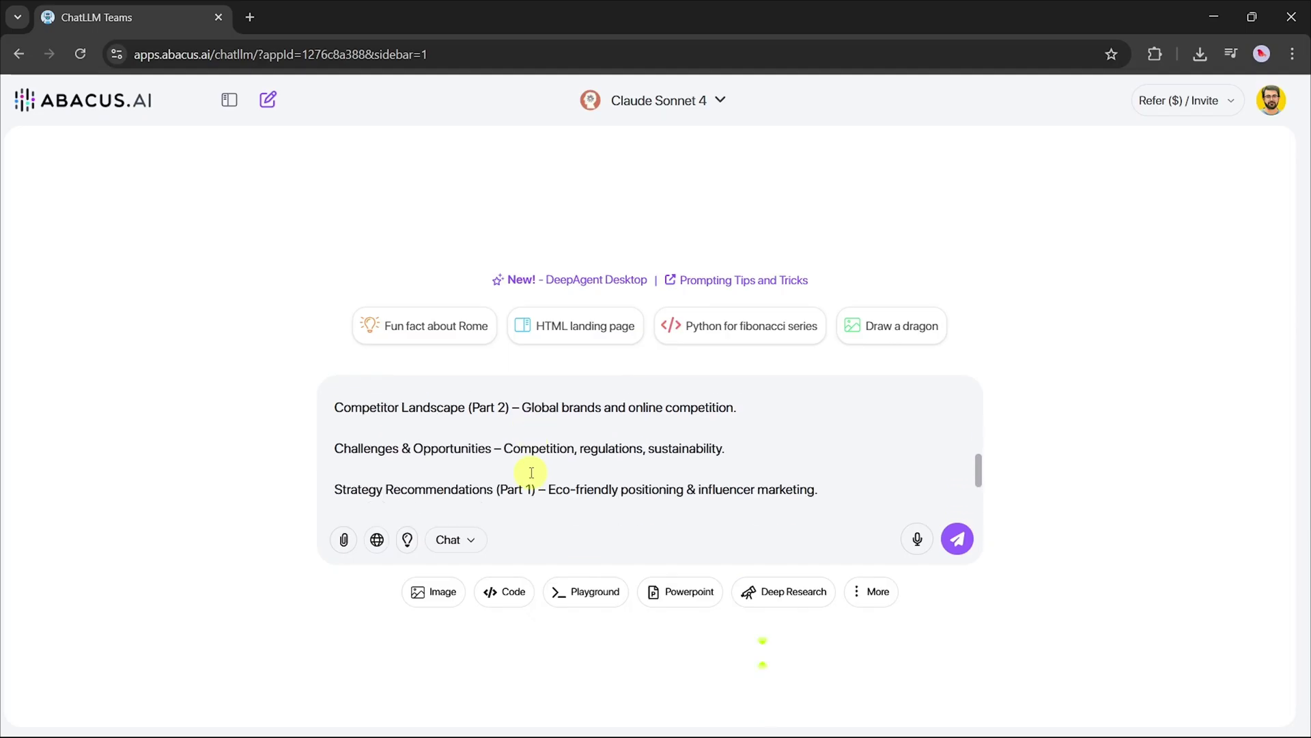
pyautogui.scroll(-2, 531, 472)
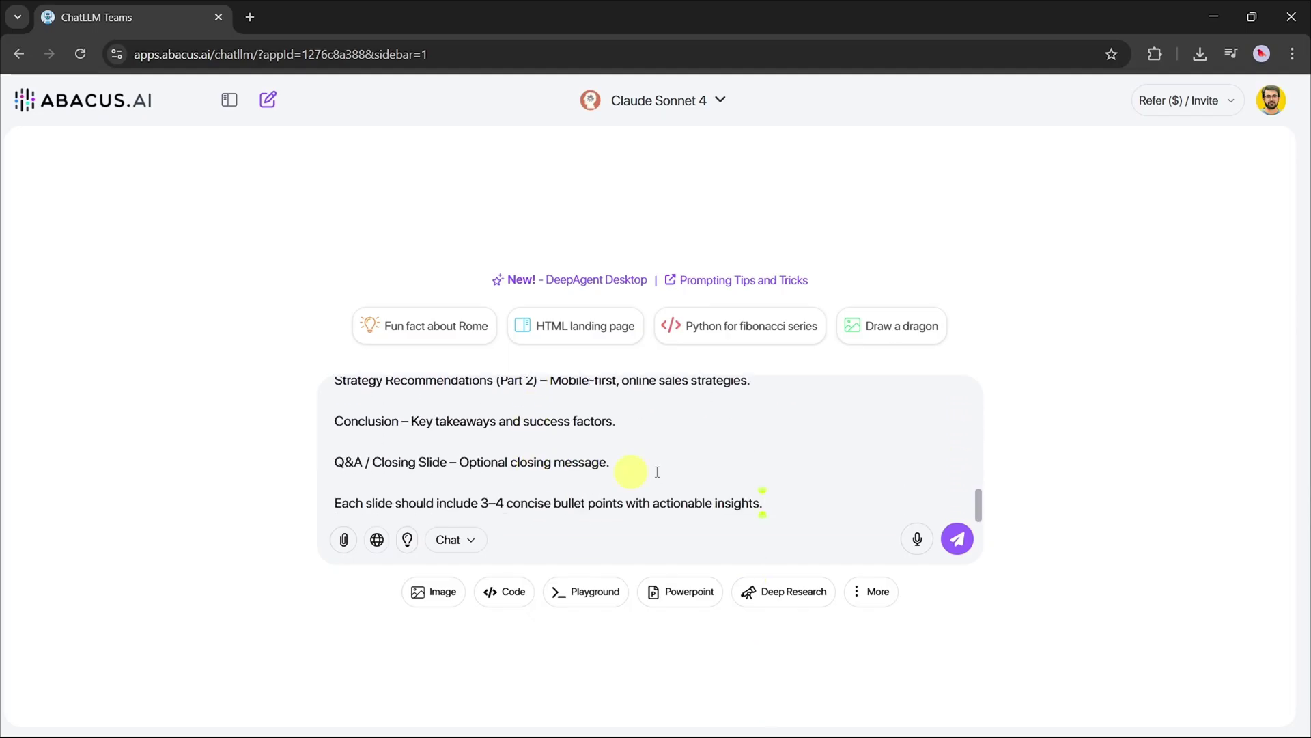
pyautogui.click(956, 536)
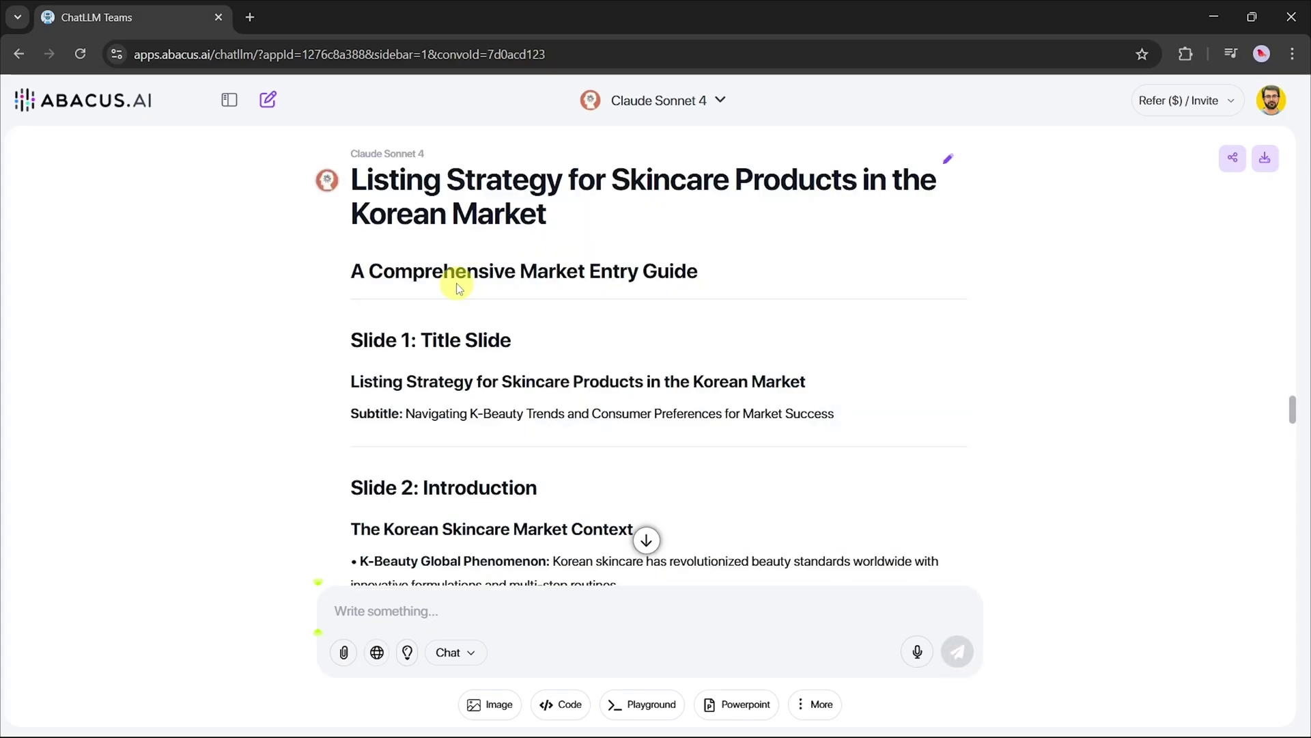
# Step: Request the outline 'in markdown pdf format' and download the korean_skincare_market_strategy PDF
pyautogui.scroll(-2, 457, 283)
pyautogui.scroll(-12, 456, 283)
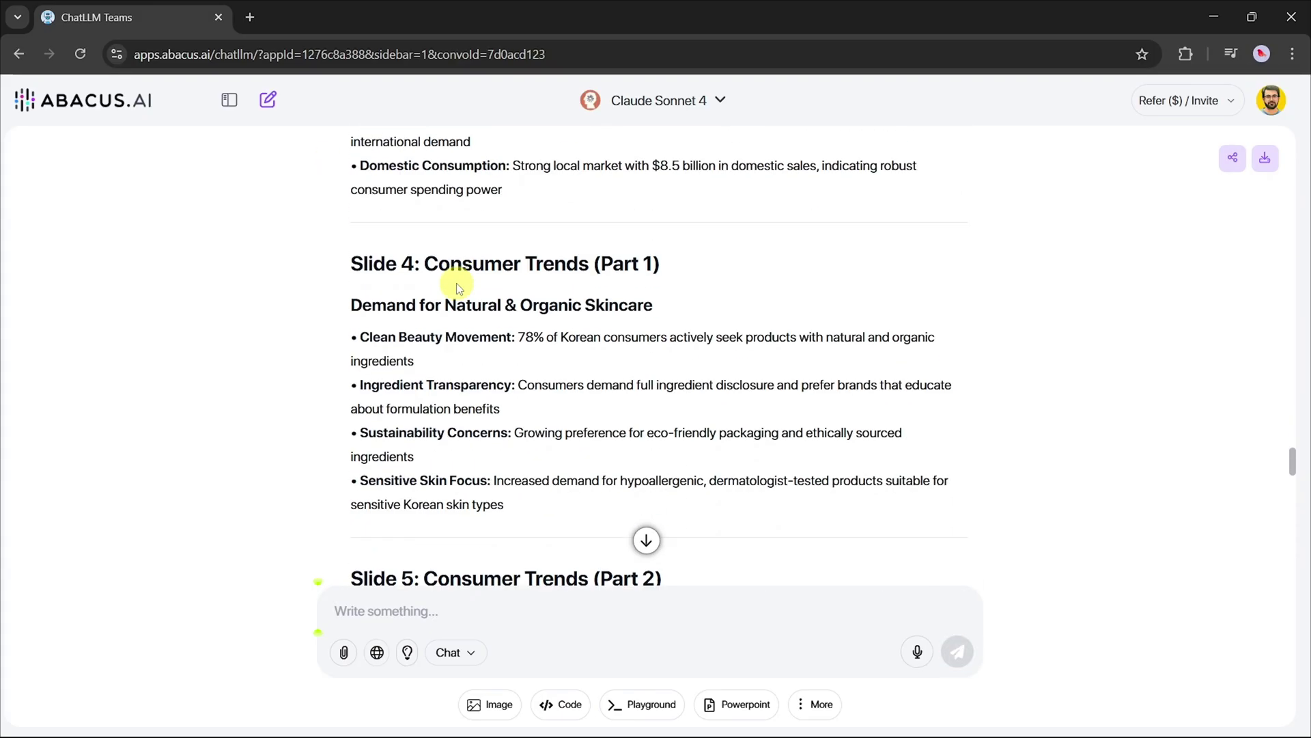
pyautogui.scroll(-11, 456, 282)
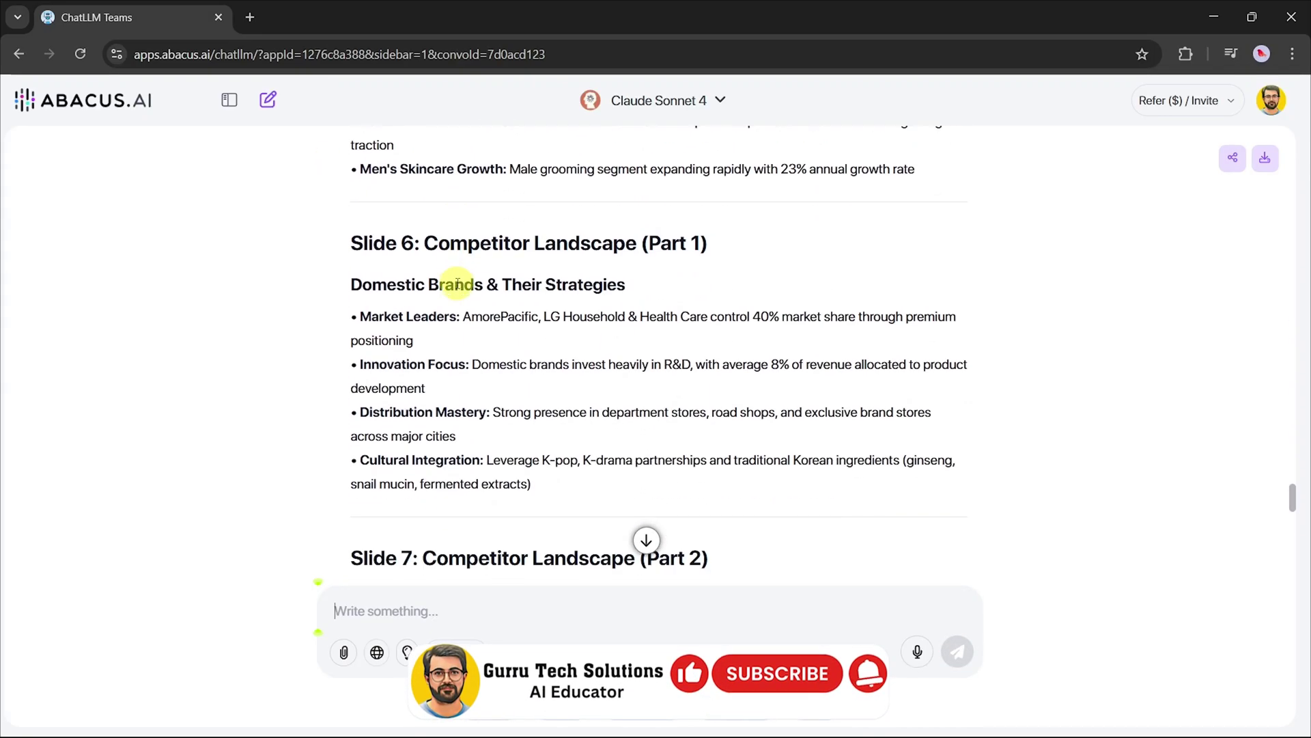
pyautogui.scroll(-15, 458, 283)
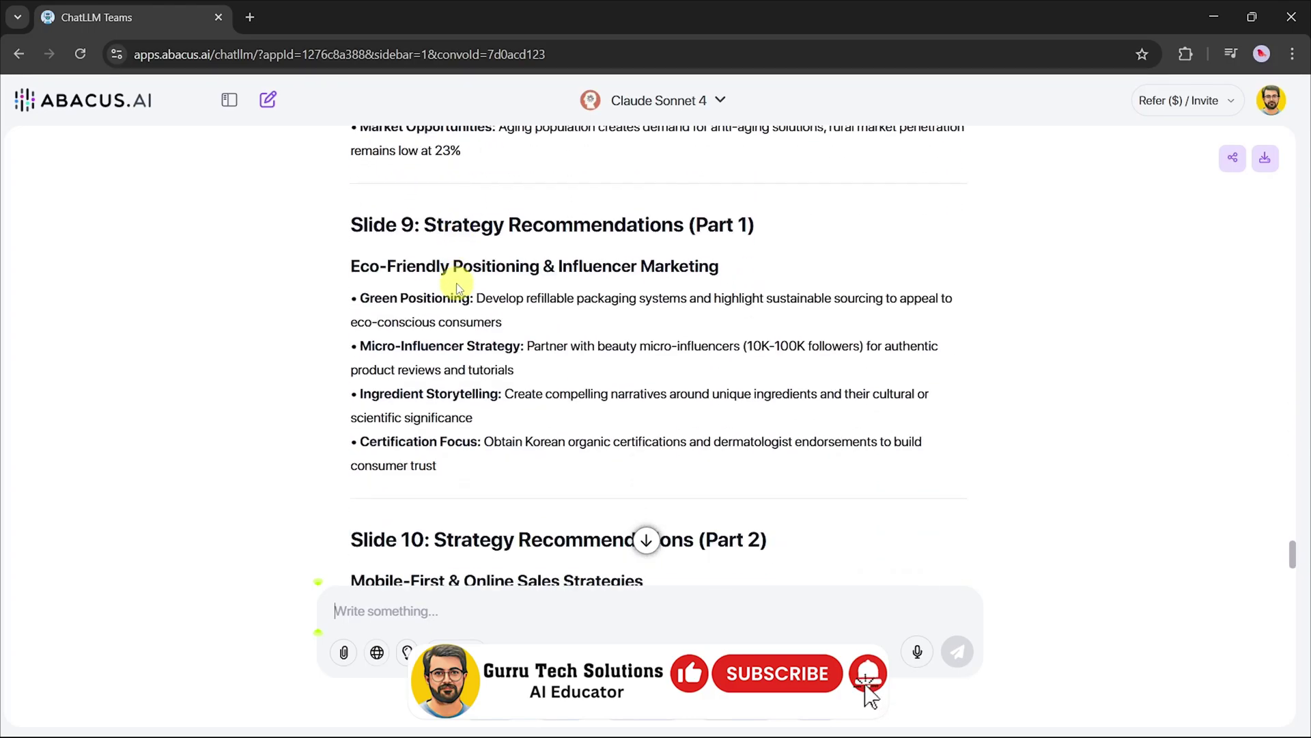
pyautogui.click(453, 612)
pyautogui.write('i')
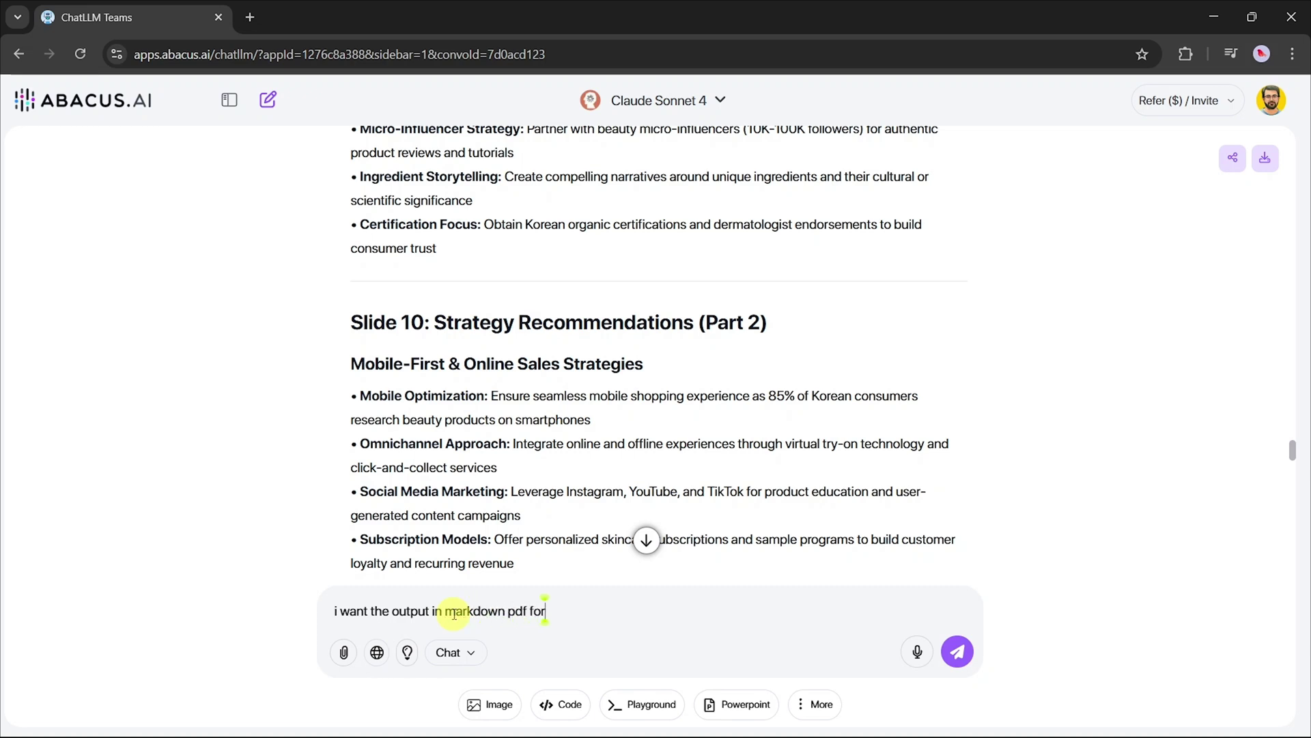
pyautogui.write('want the output in markdown pdf format')
pyautogui.click(957, 651)
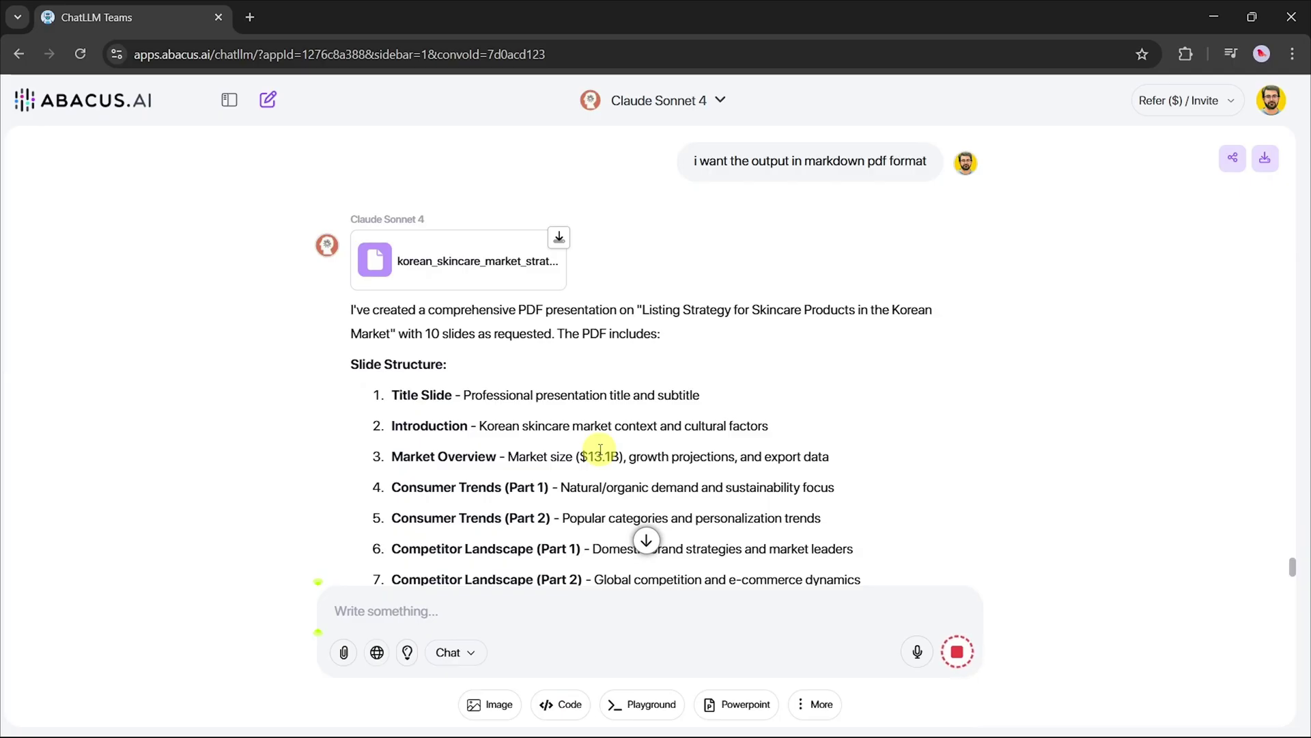
pyautogui.scroll(-1, 601, 449)
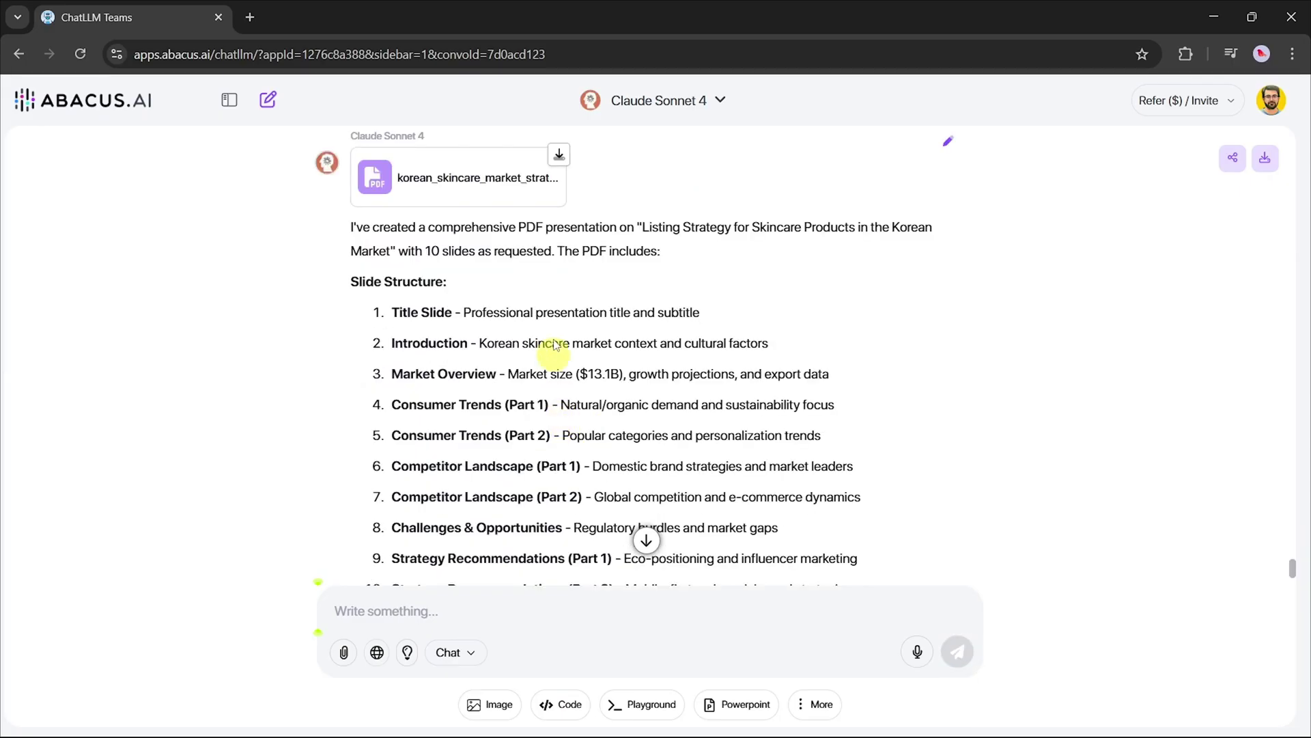
pyautogui.click(558, 158)
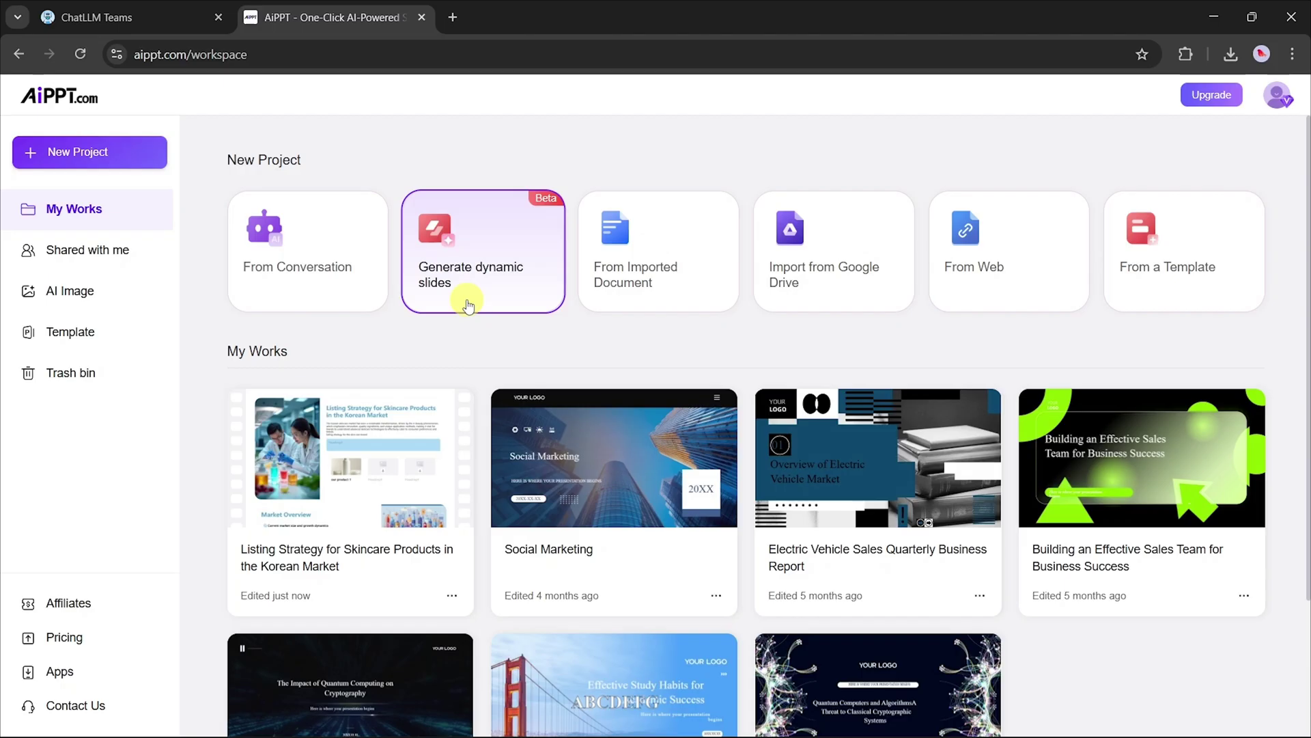
# Step: Start a Generate dynamic slides project and expand its Page Style, Tone and Audience options
pyautogui.click(468, 304)
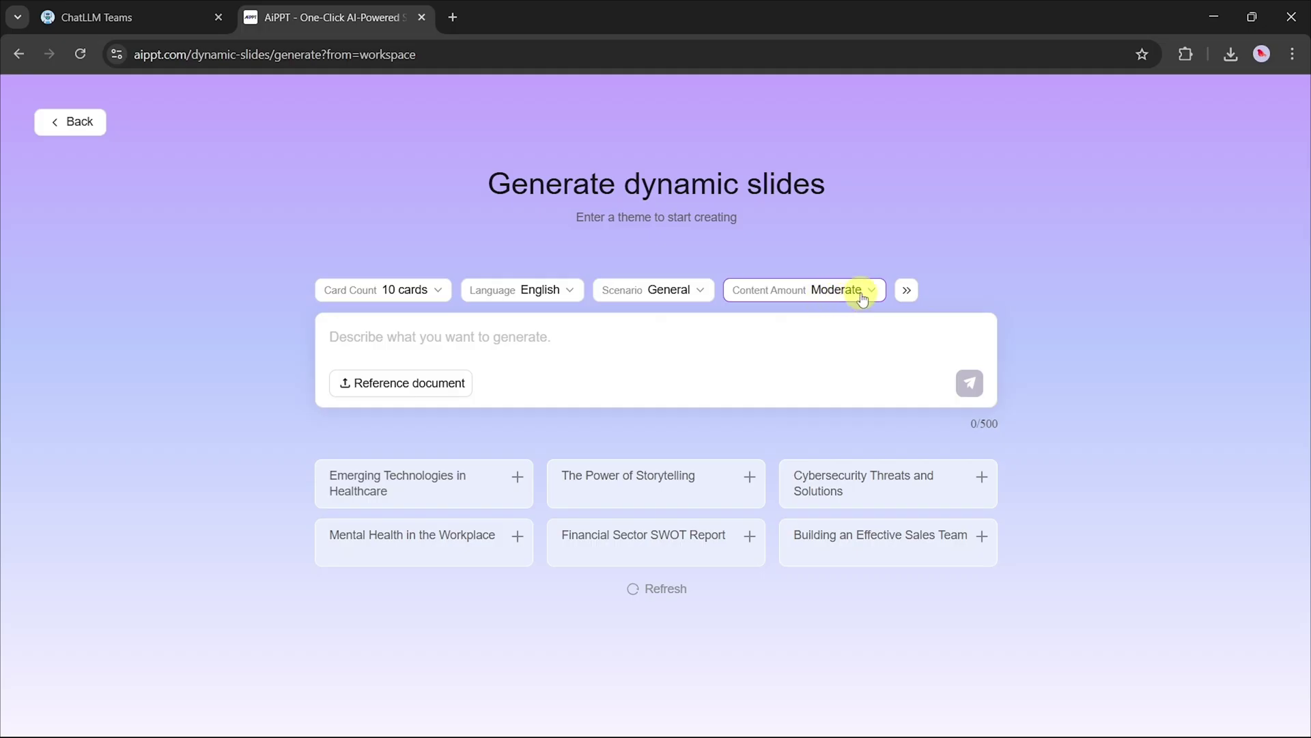
pyautogui.click(906, 290)
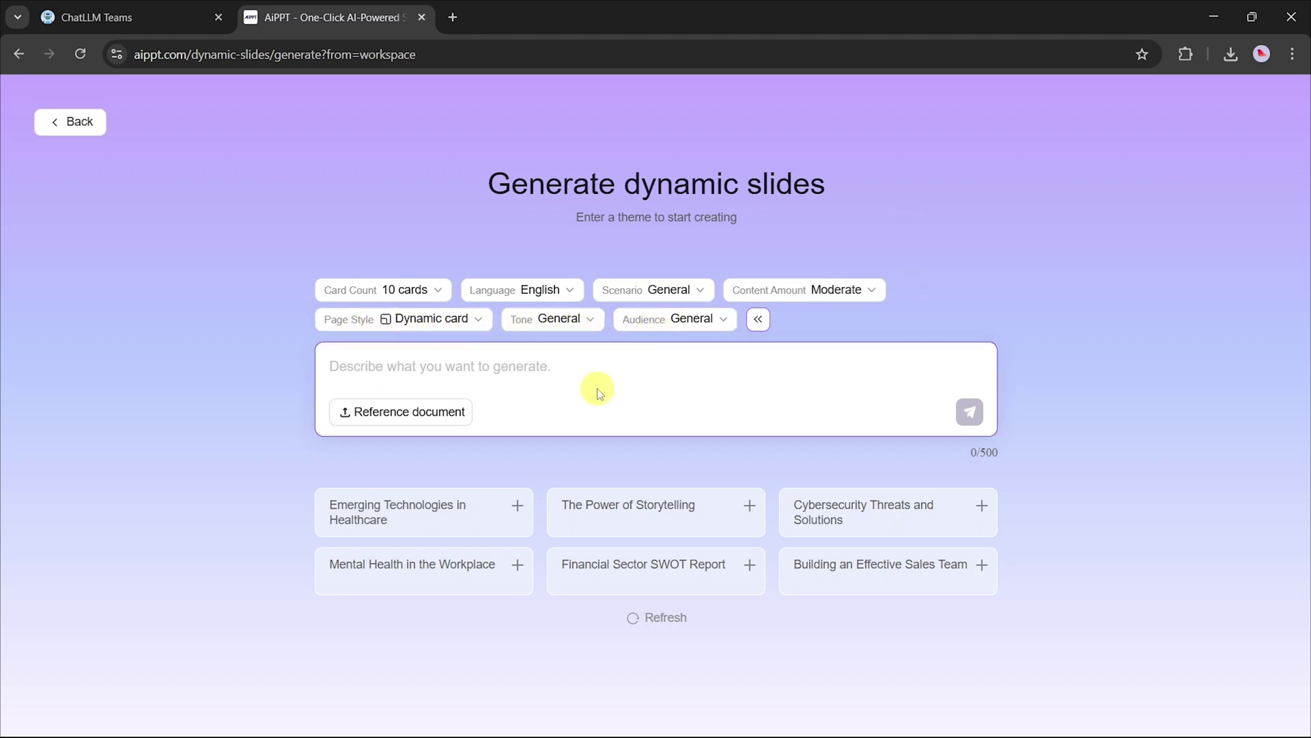
# Step: Attach the korean_skincare_market_strategy PDF and enter 'use this reference pdf to generate slides'
pyautogui.click(383, 414)
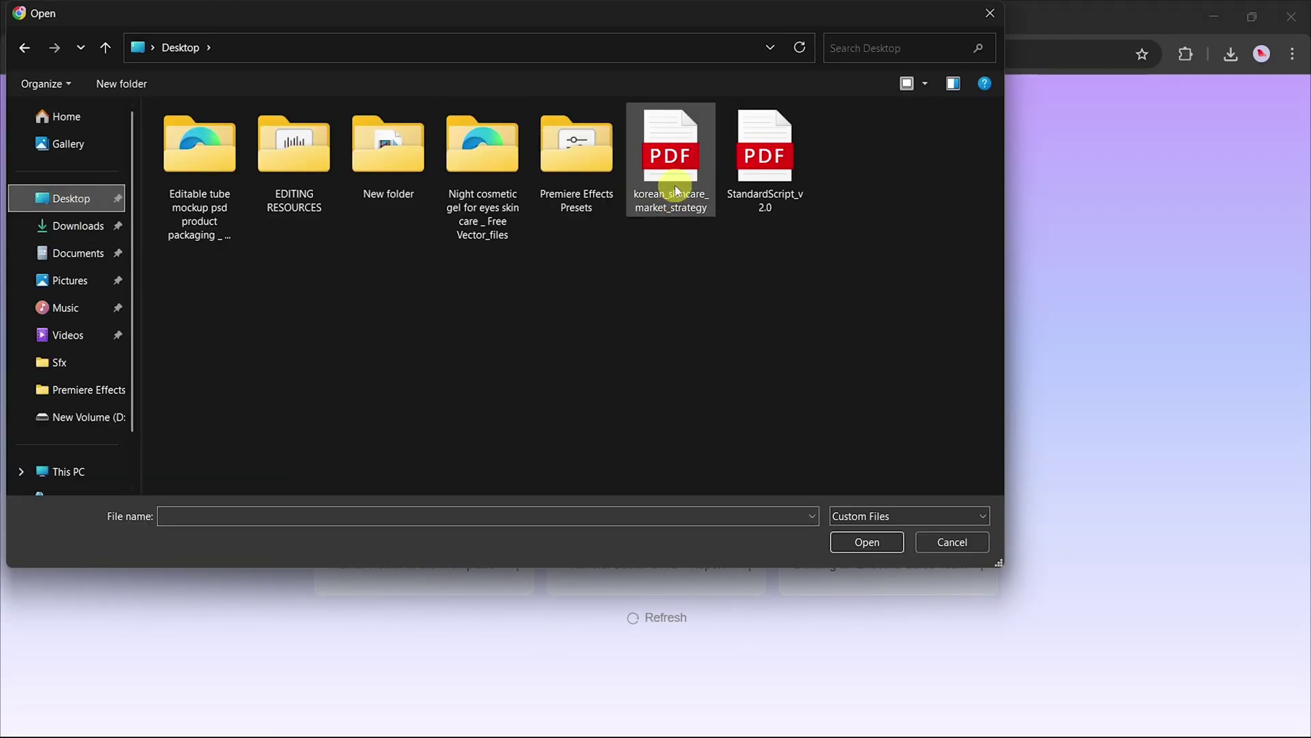
pyautogui.click(675, 186)
pyautogui.click(853, 541)
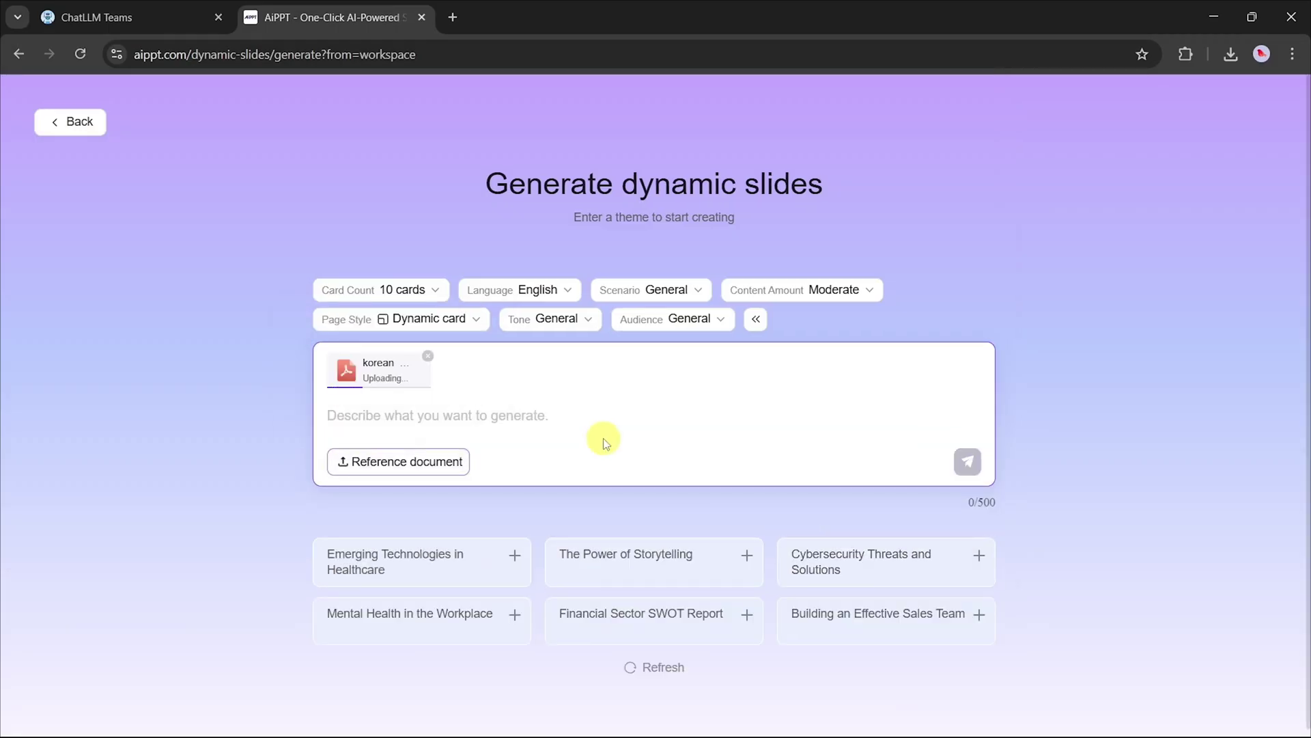
pyautogui.click(539, 422)
pyautogui.write('use this reference pdf')
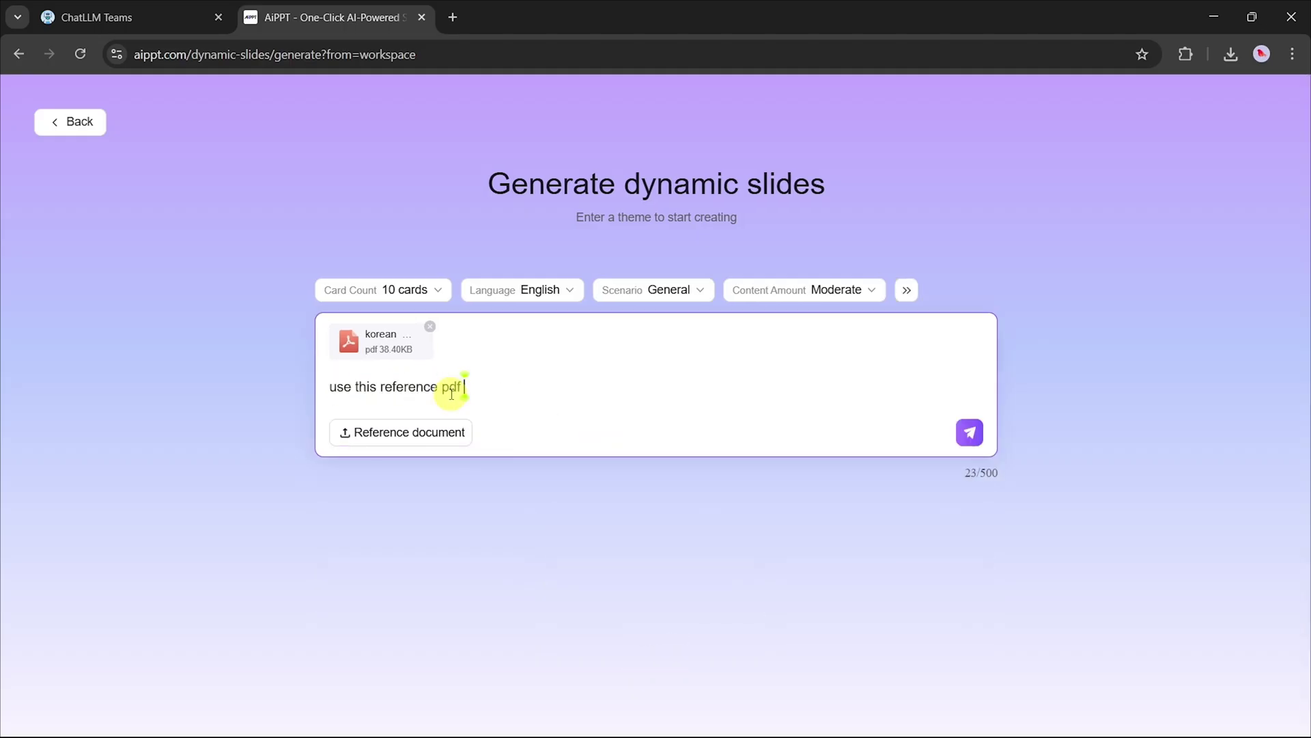
pyautogui.write(' to generate slides')
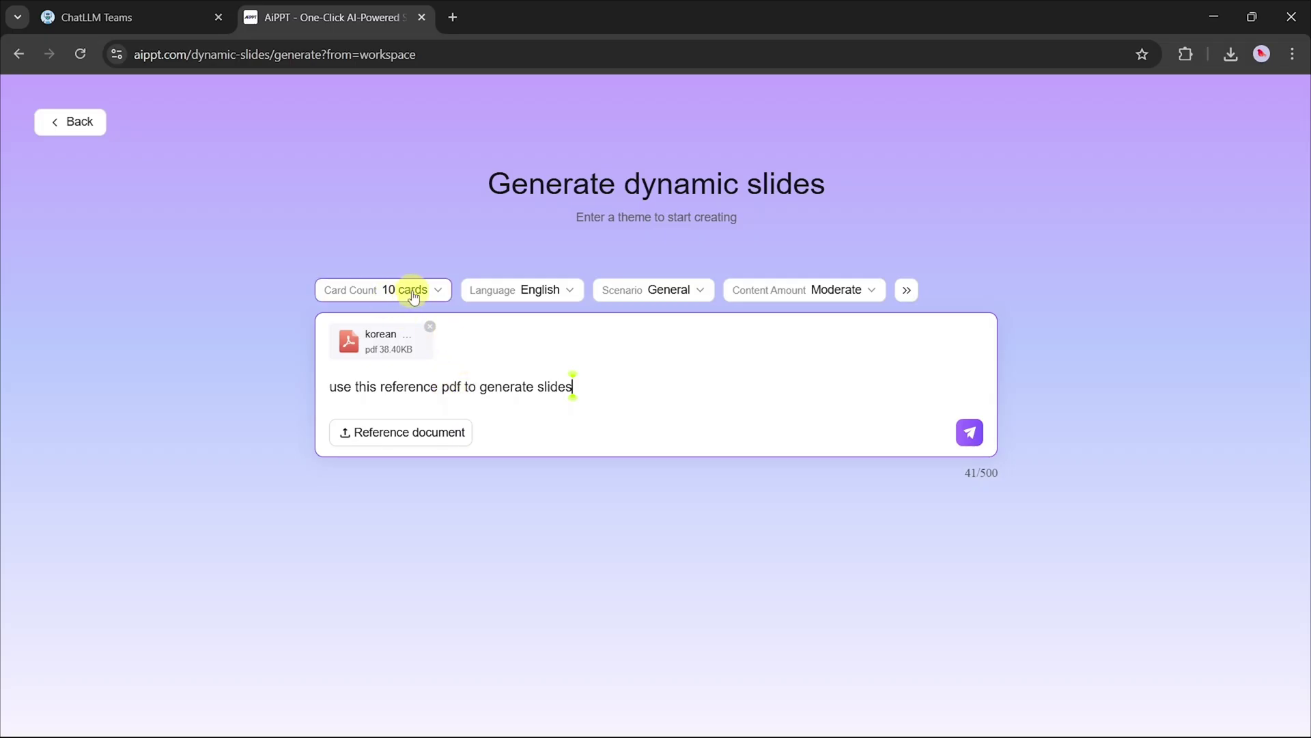
# Step: Set Business Plans scenario, Moderate content and Business audience, then submit for generation
pyautogui.click(674, 290)
pyautogui.scroll(-2, 656, 382)
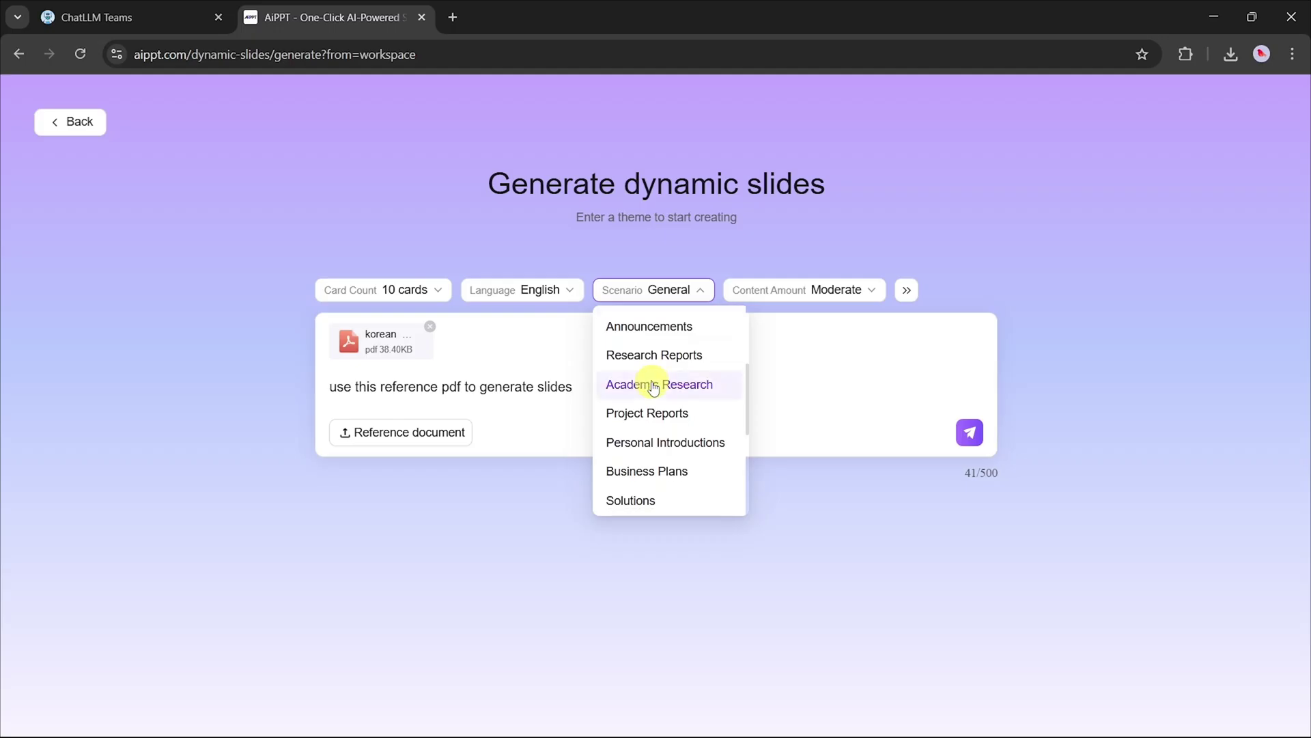
pyautogui.click(655, 470)
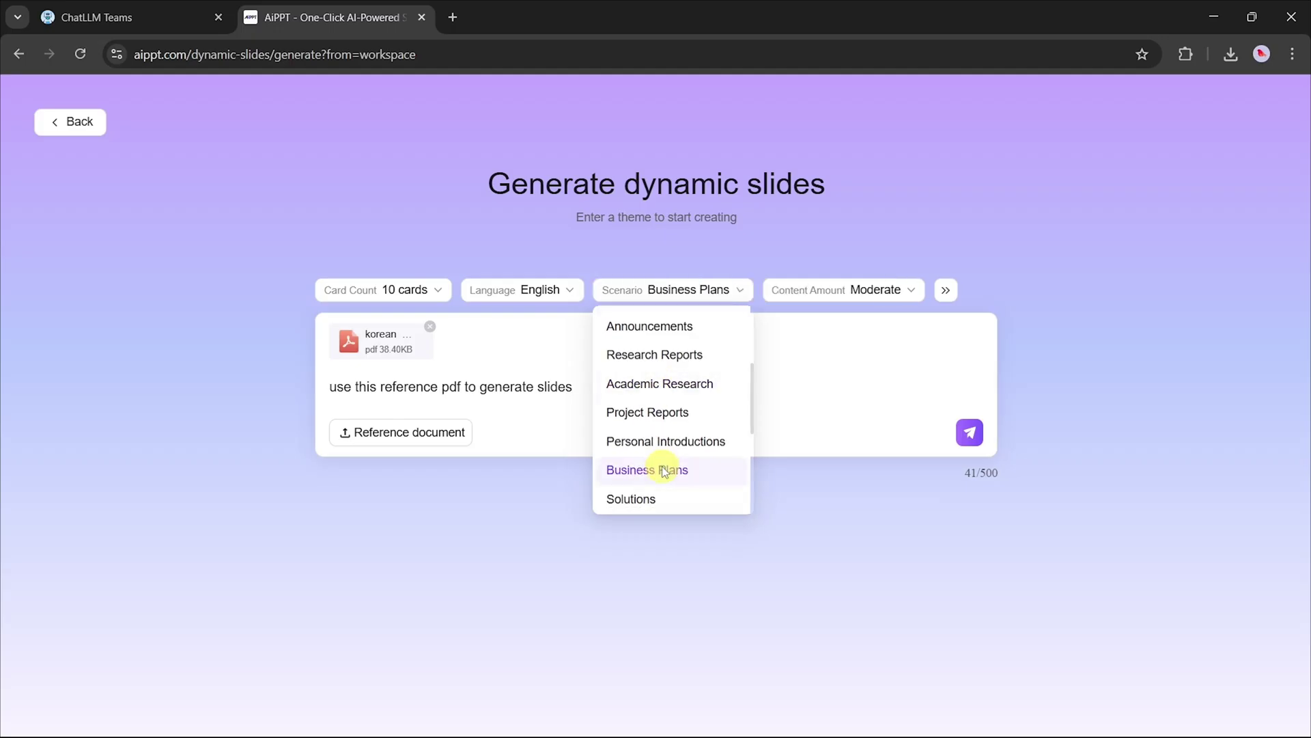
pyautogui.click(865, 291)
pyautogui.click(793, 352)
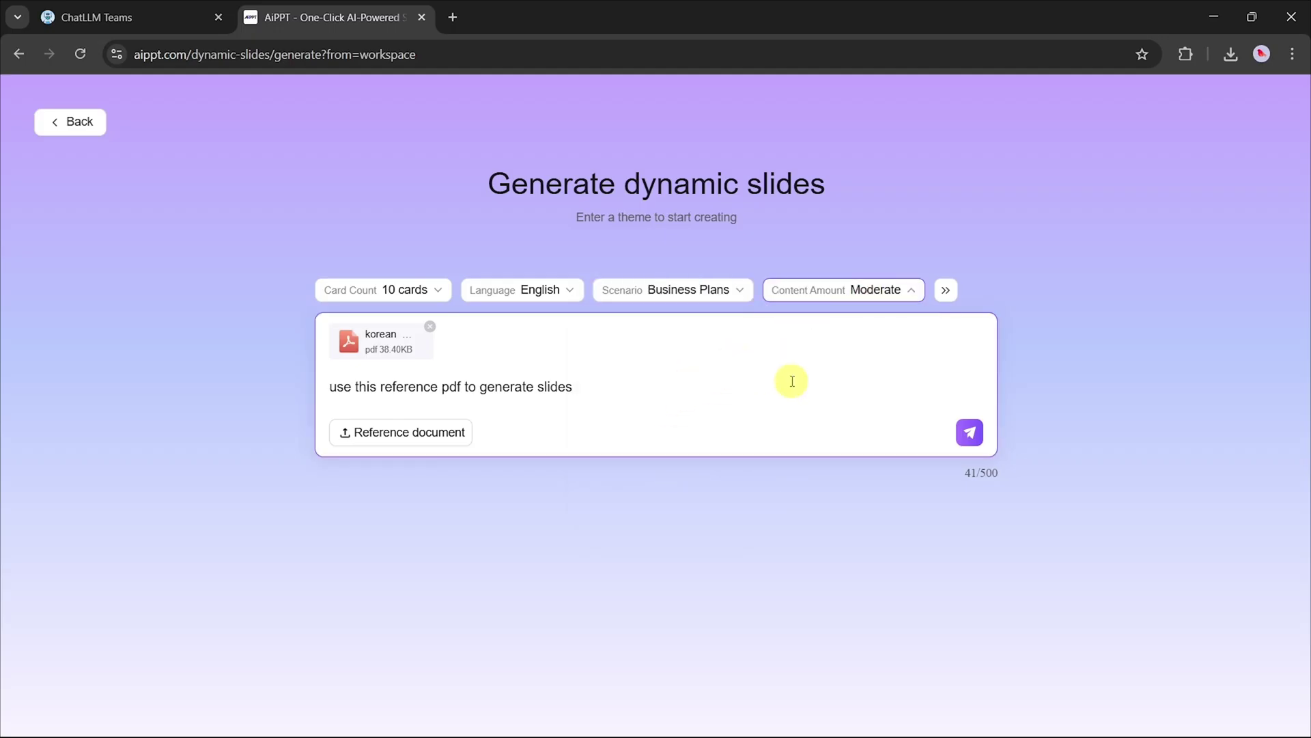
pyautogui.click(947, 289)
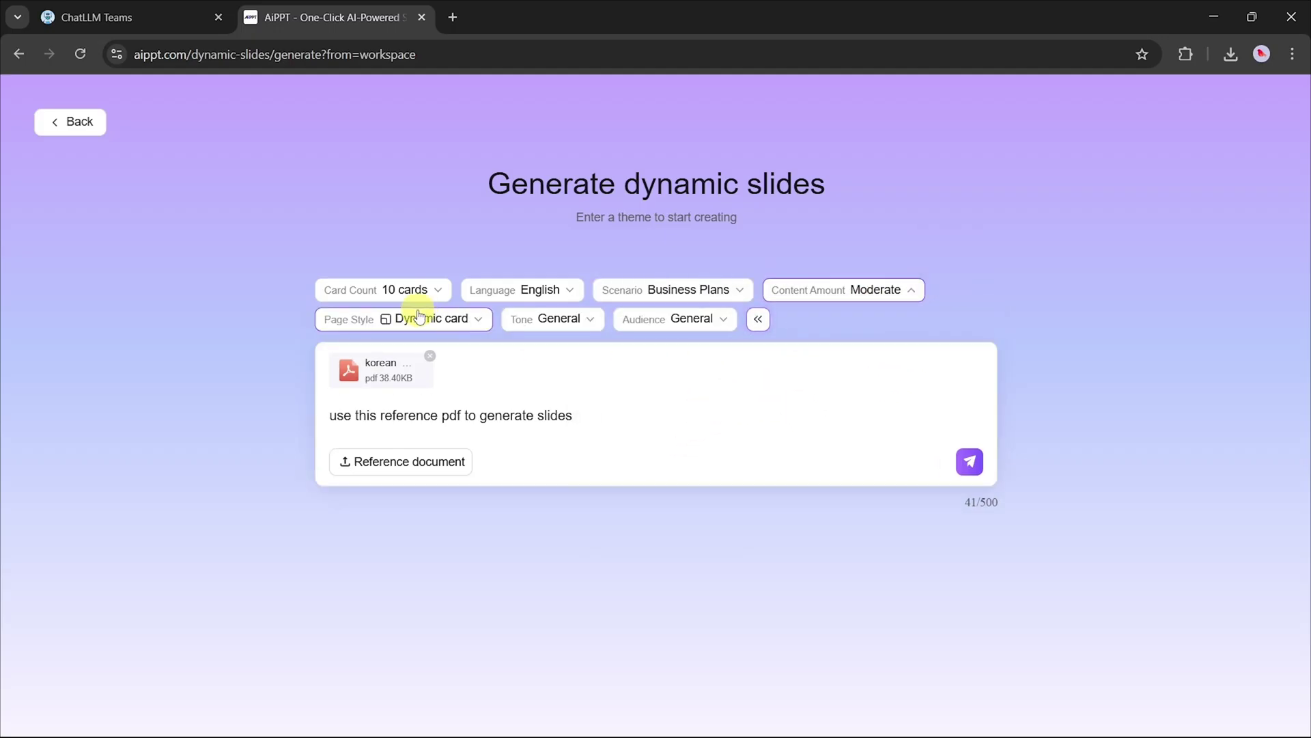
pyautogui.click(692, 326)
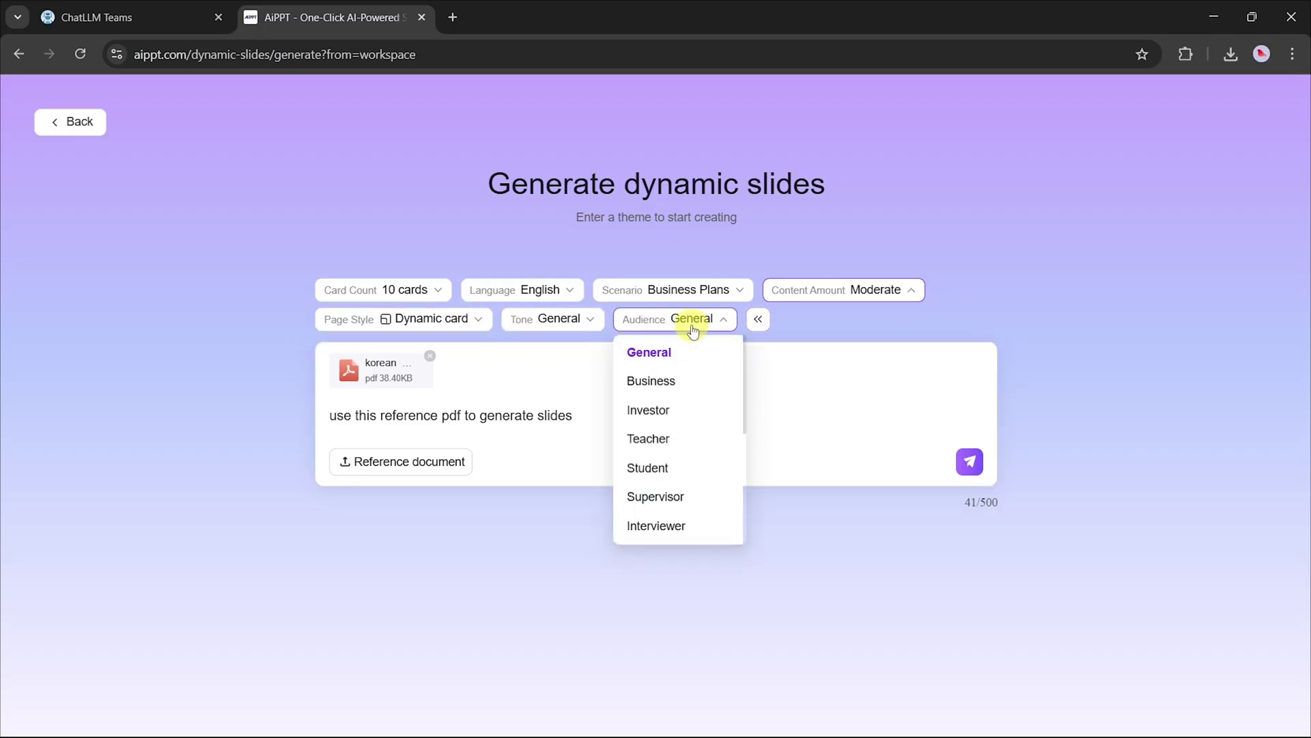
pyautogui.click(661, 387)
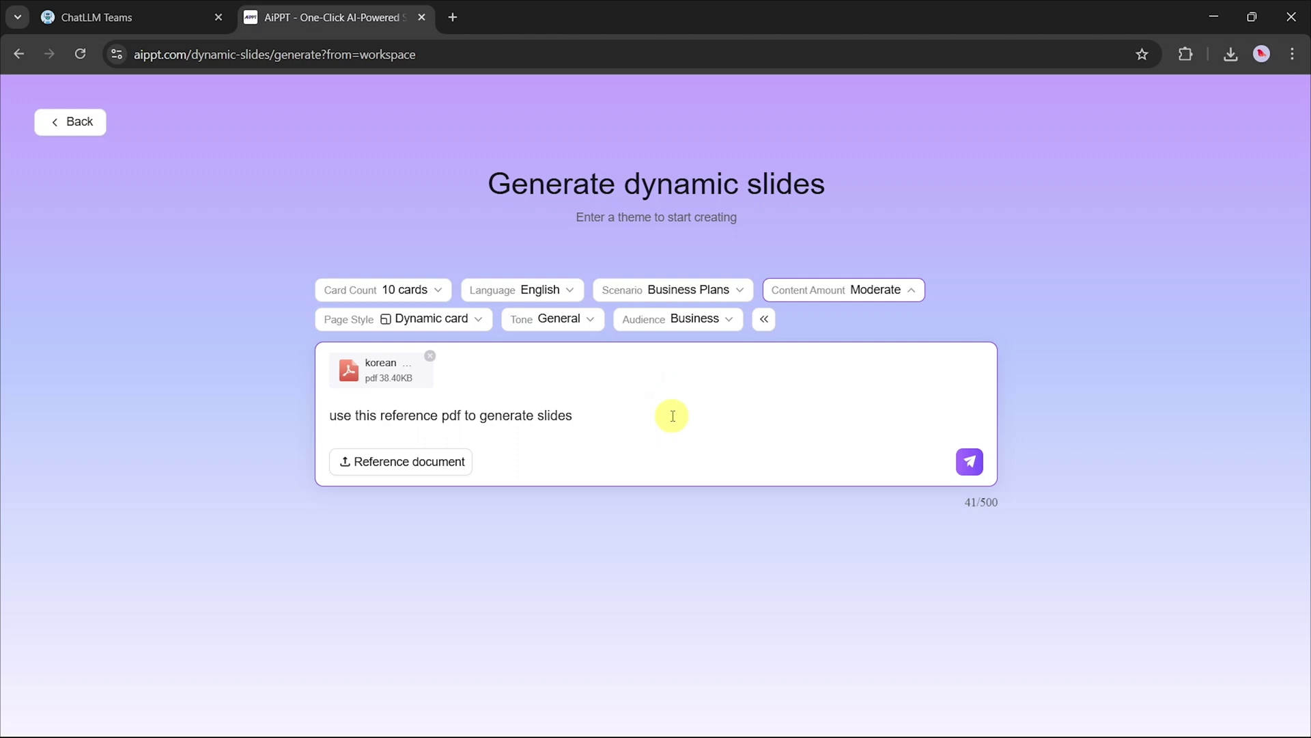
pyautogui.click(971, 468)
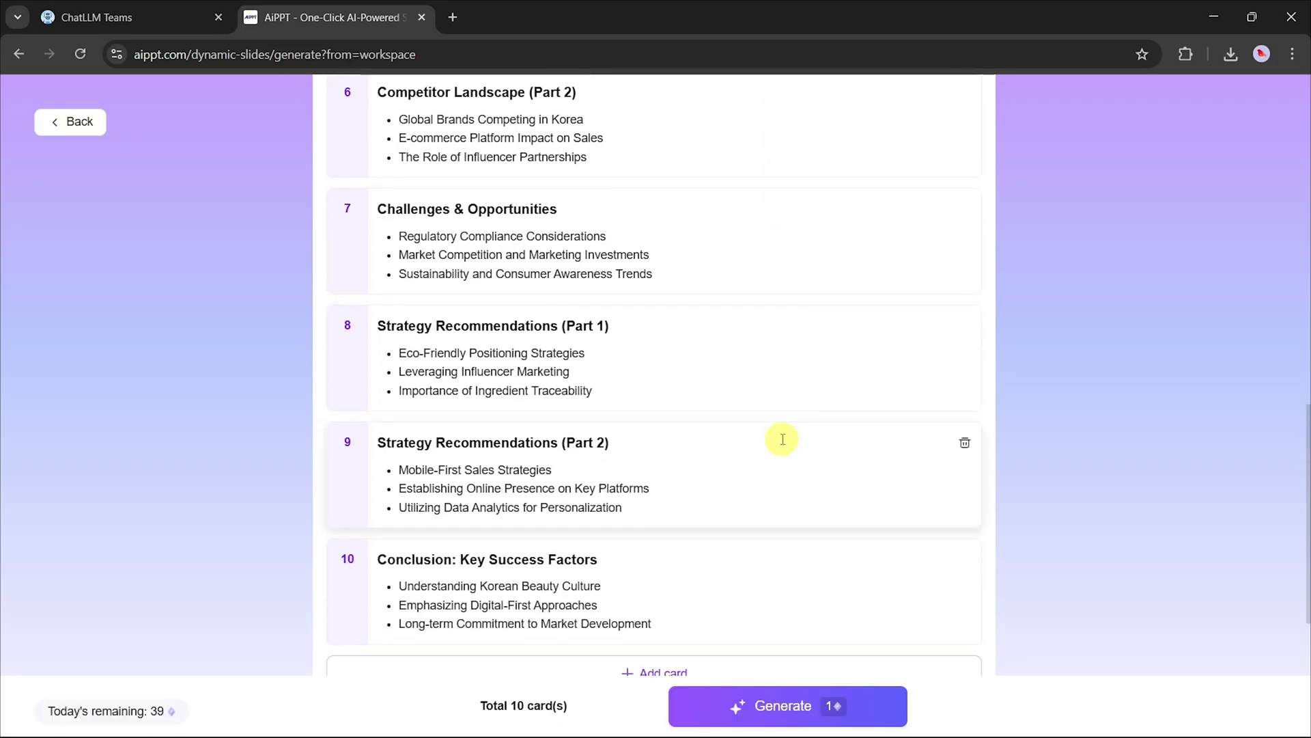
# Step: Scroll through outline cards 1–10 down to the Theme, Image Source and Model settings
pyautogui.scroll(10, 371, 366)
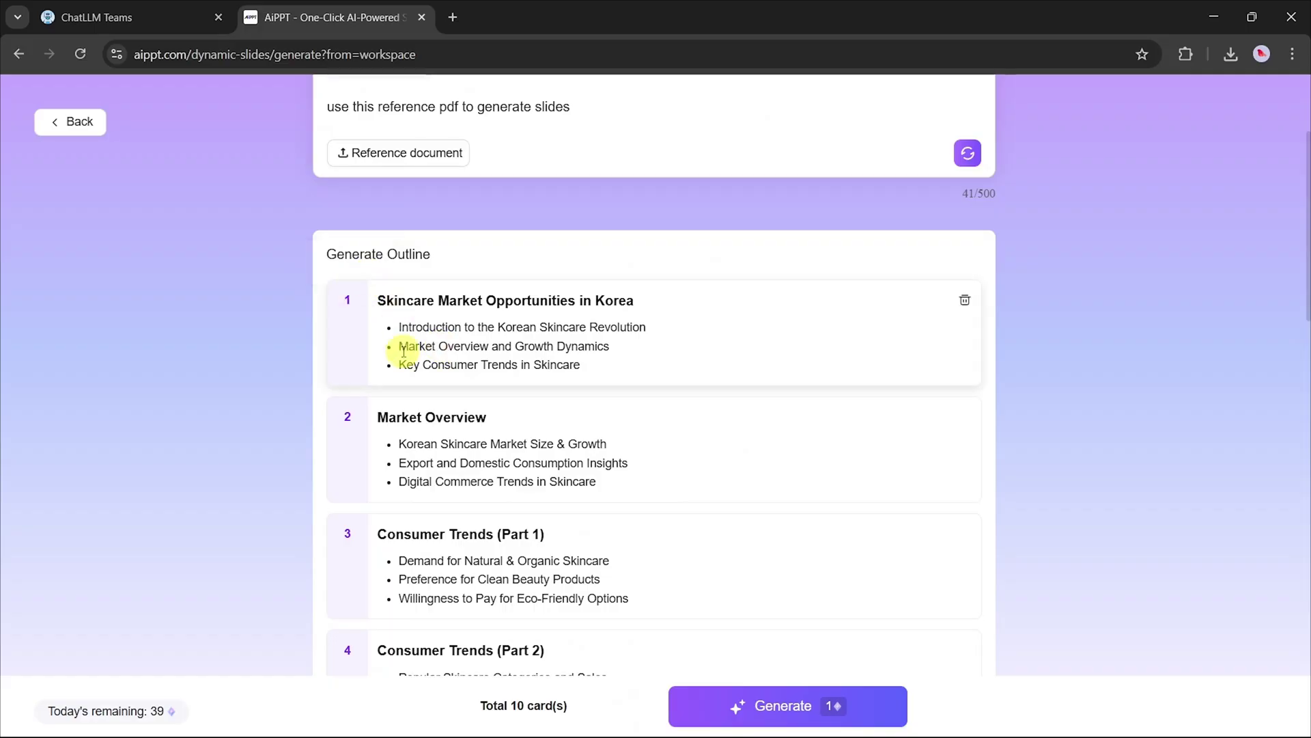
pyautogui.scroll(-5, 403, 352)
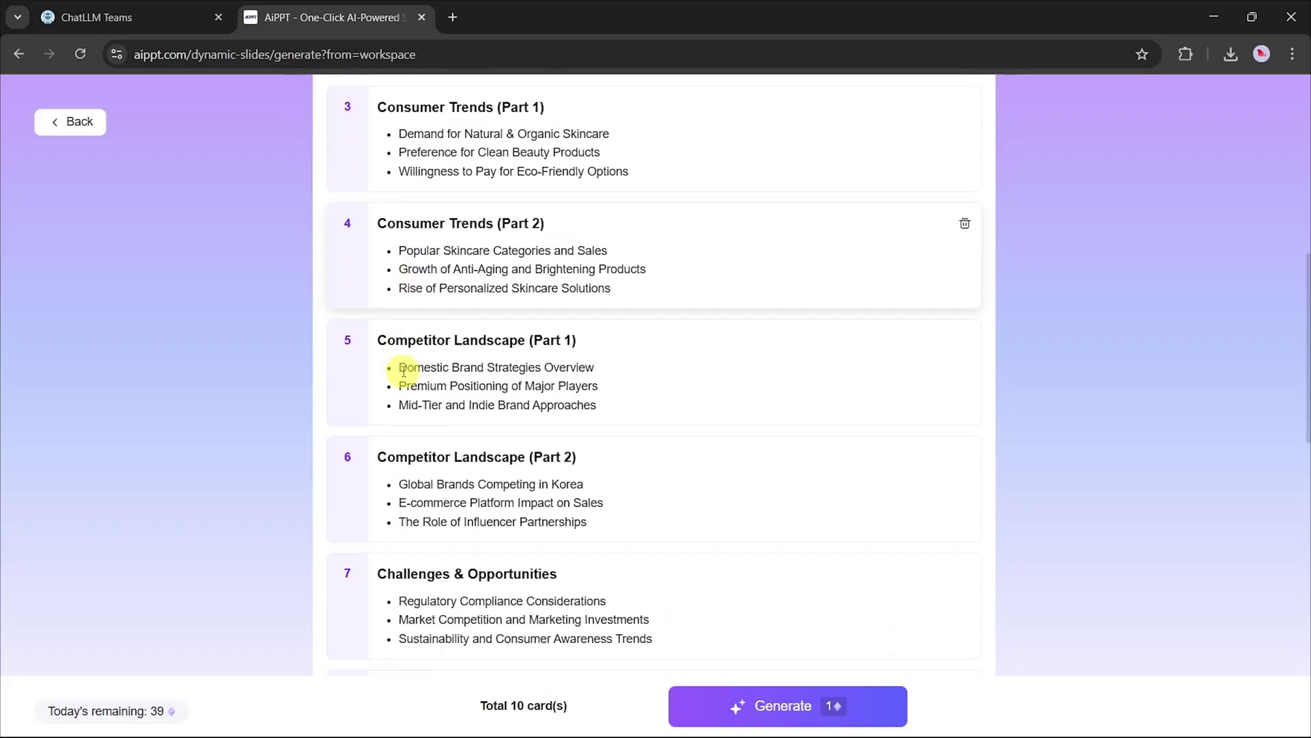
pyautogui.scroll(-6, 403, 373)
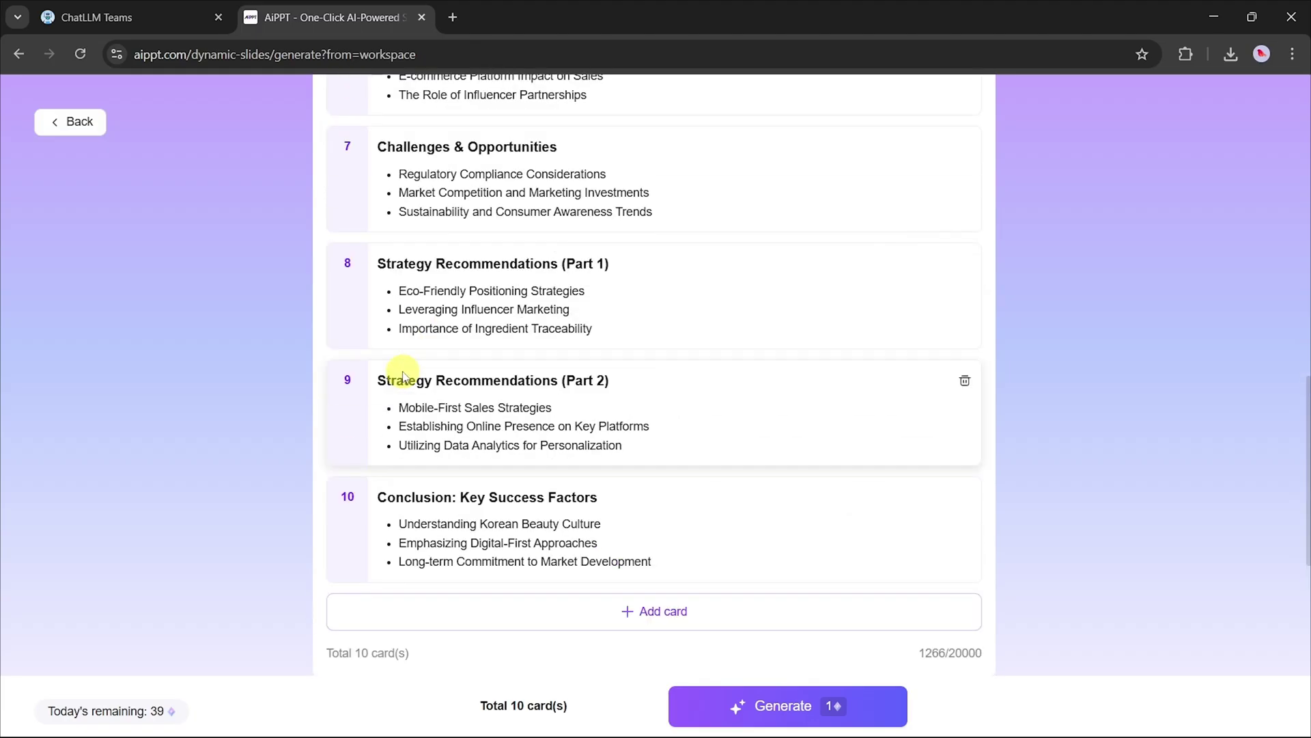
pyautogui.scroll(-7, 781, 503)
pyautogui.scroll(-1, 646, 507)
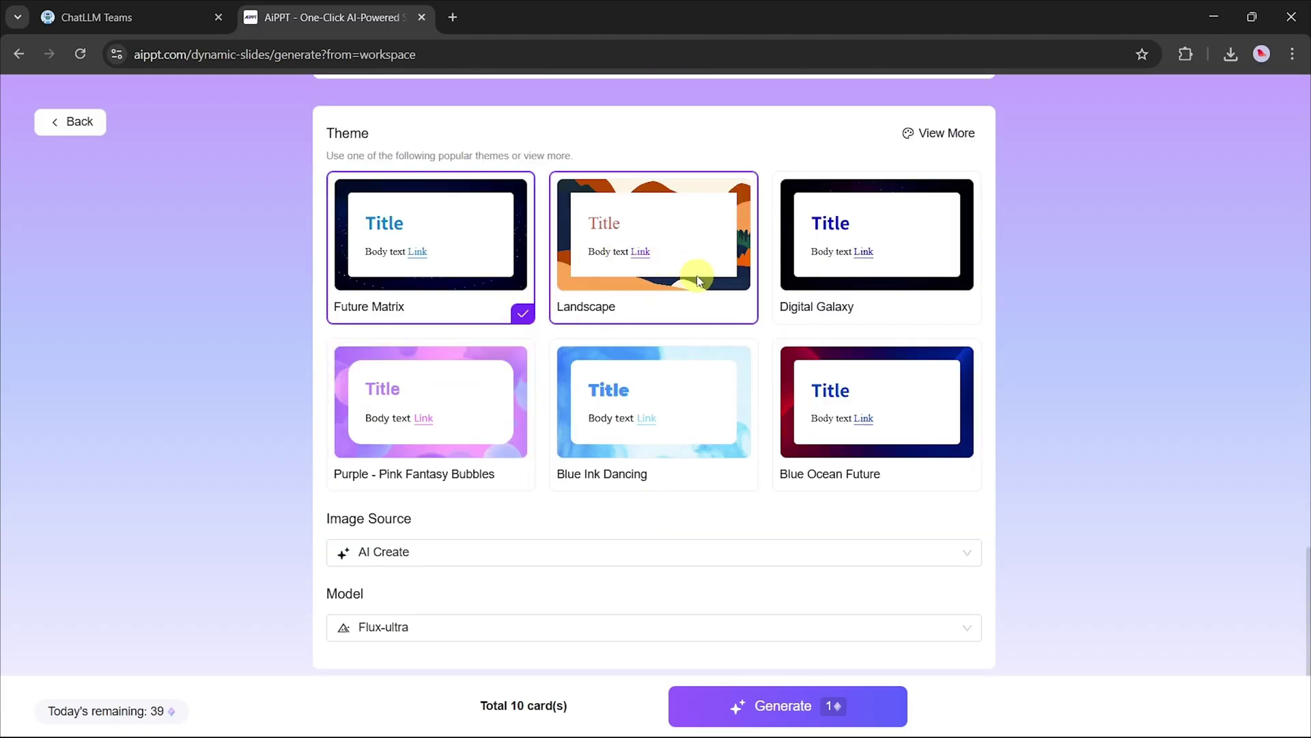
# Step: Pick the Blue Ink Dancing theme, keep AI Create images with Flux-ultra, and generate
pyautogui.click(674, 355)
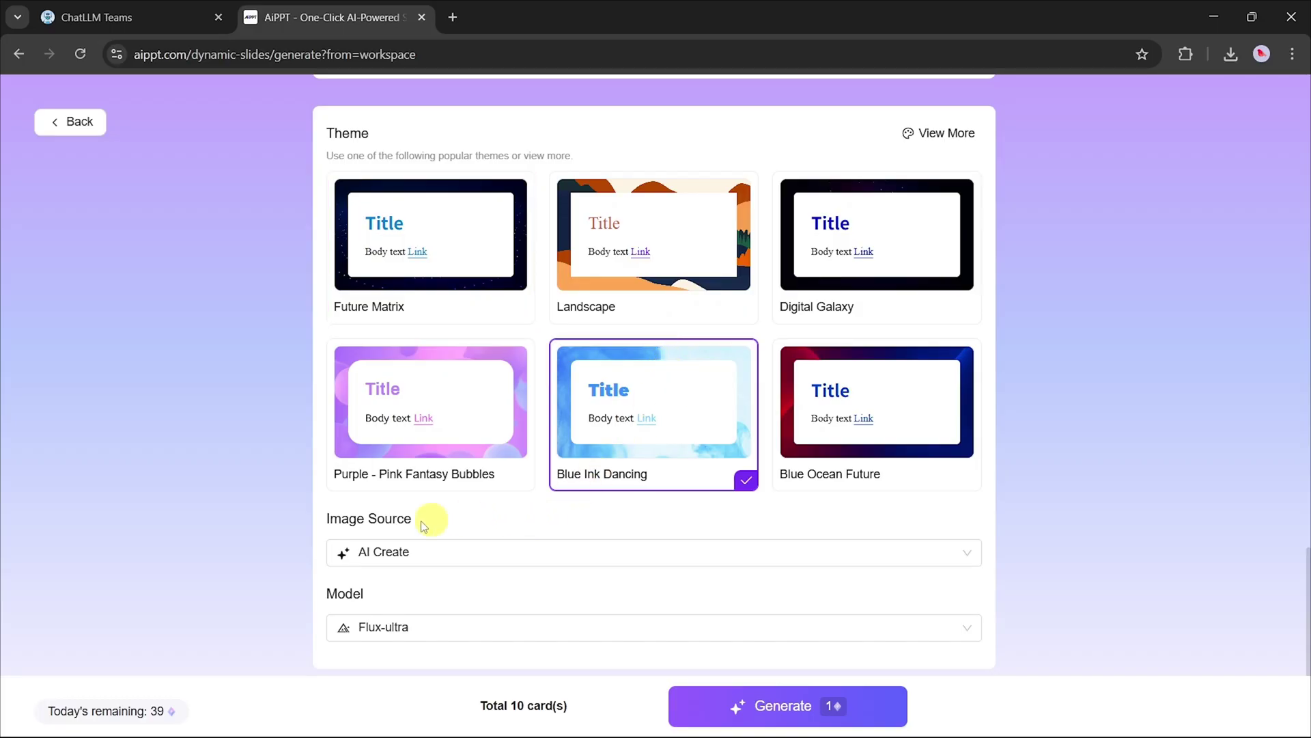
pyautogui.click(390, 554)
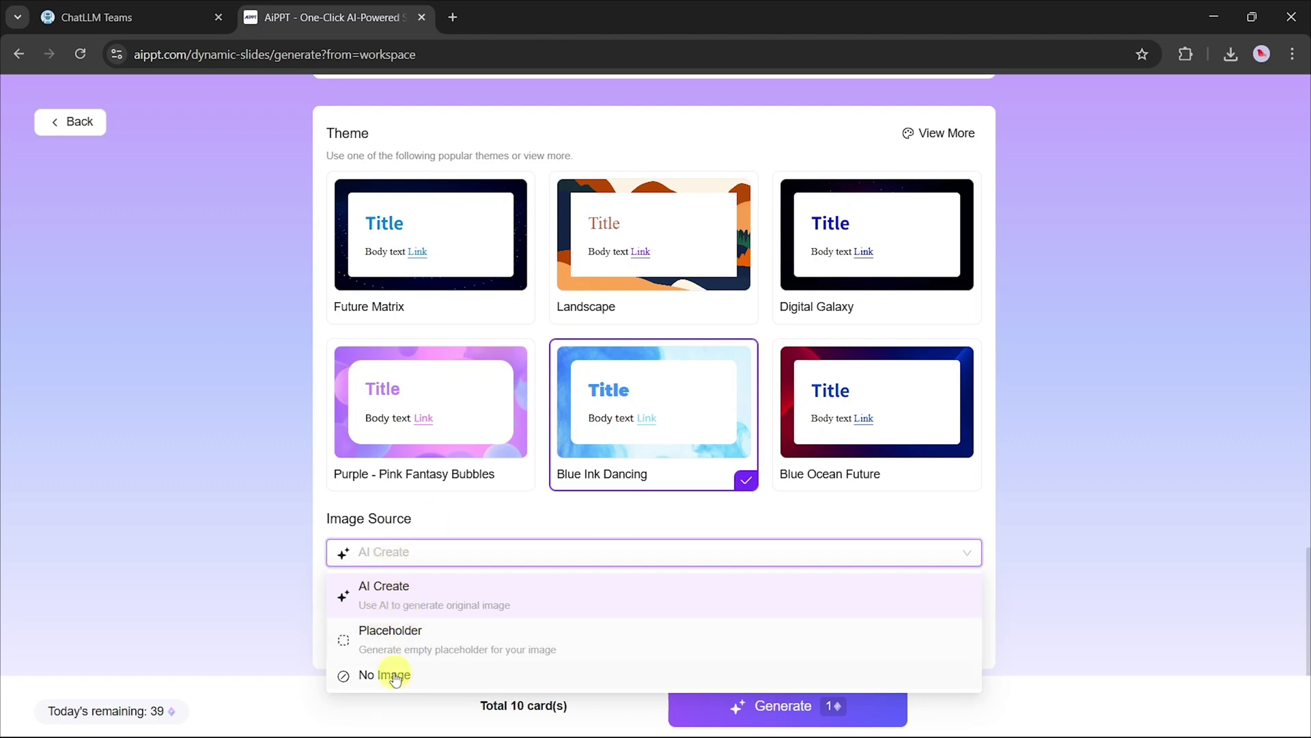
pyautogui.click(400, 587)
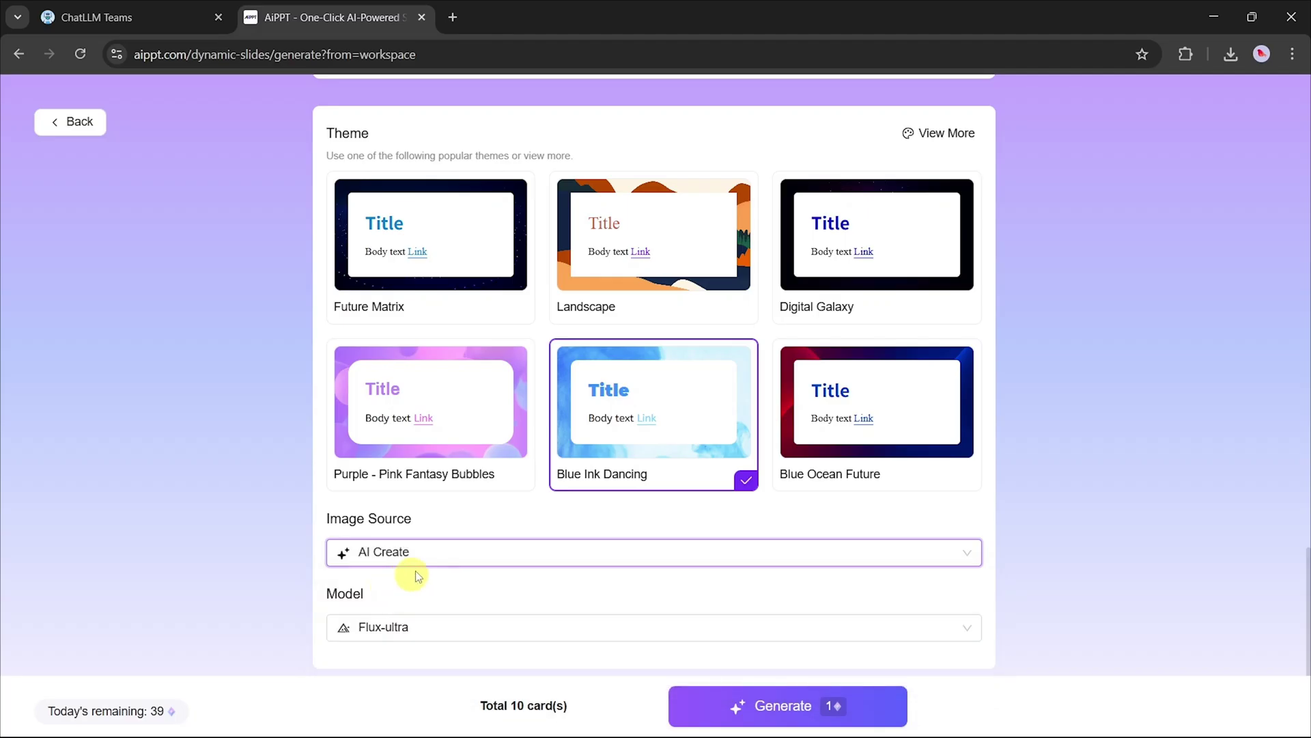
pyautogui.click(400, 624)
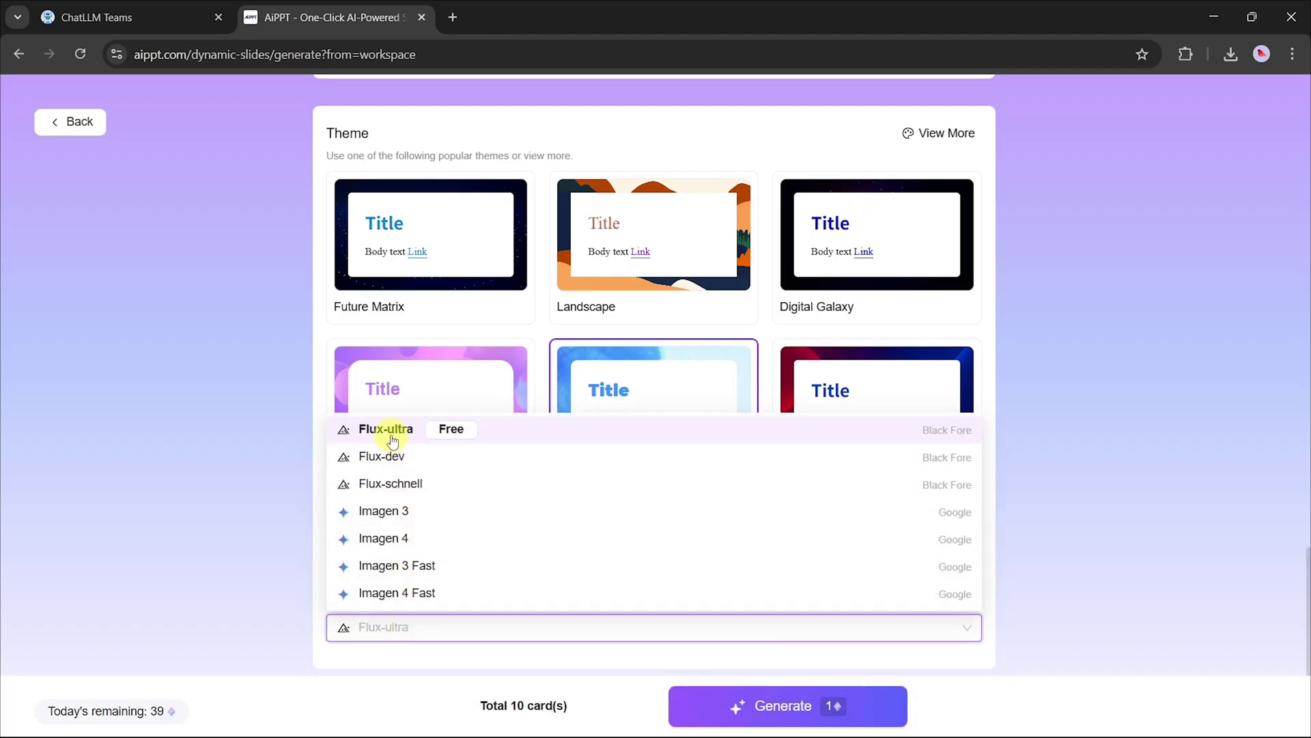
pyautogui.click(427, 431)
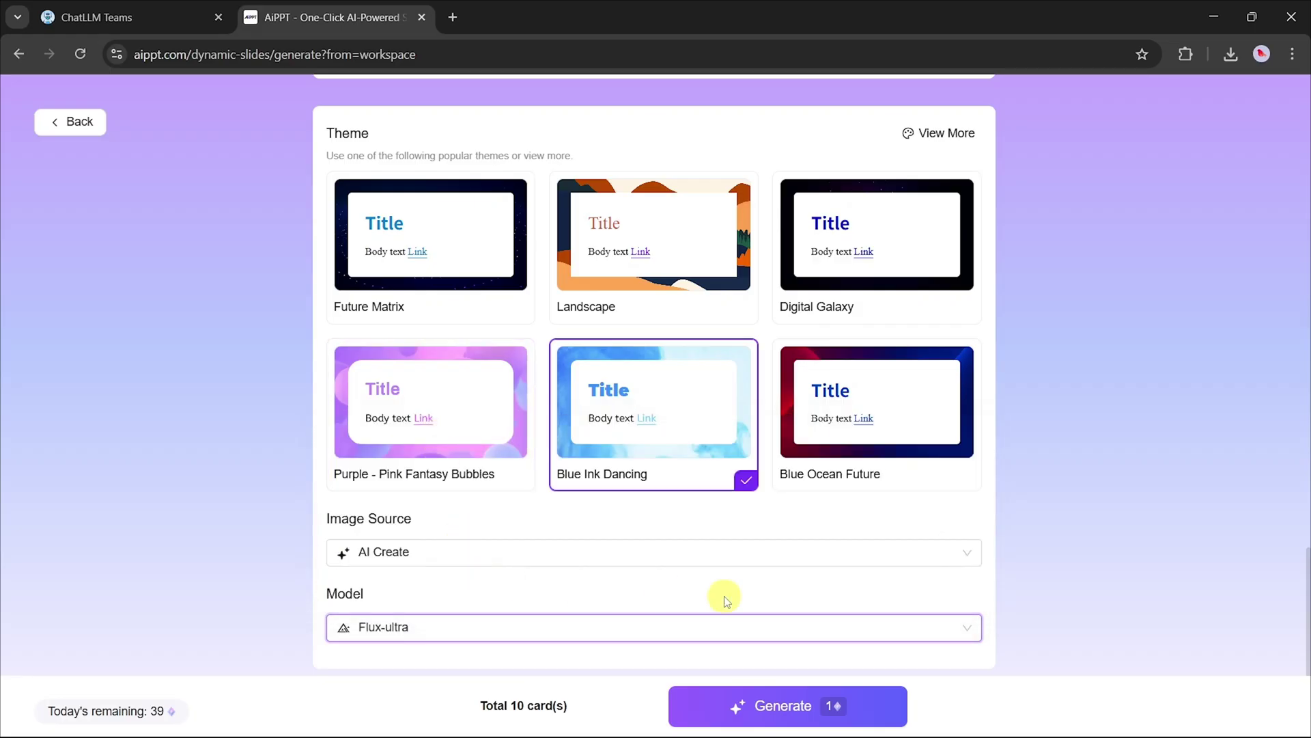
pyautogui.click(775, 700)
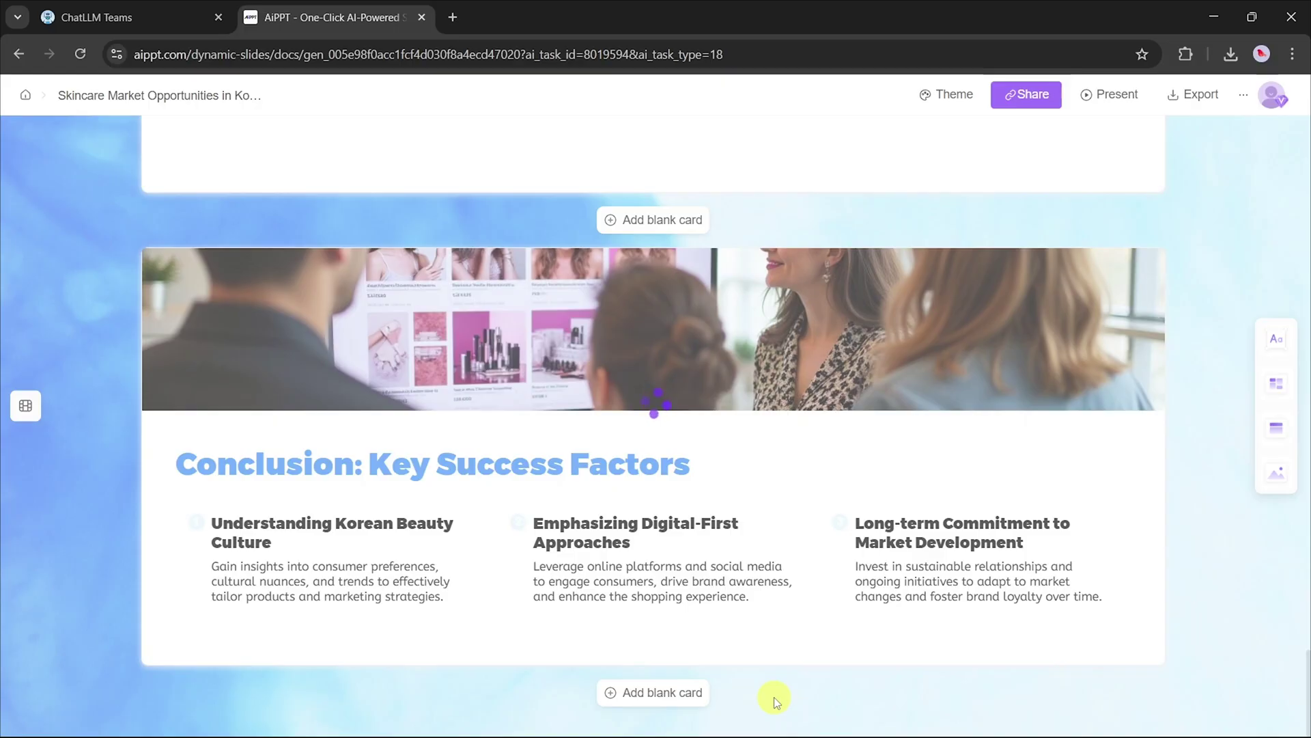
# Step: Review the generated cards from the Korea skincare title card through Challenges & Opportunities
pyautogui.scroll(10, 771, 623)
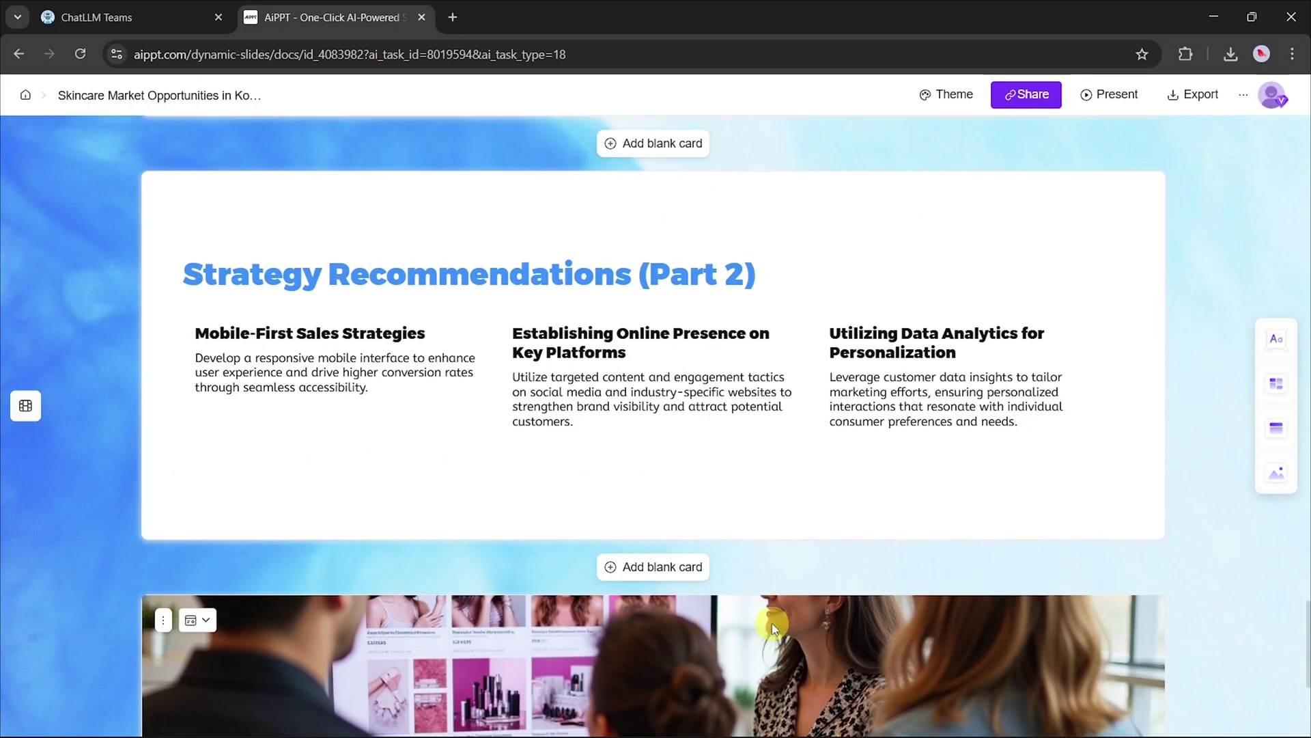
pyautogui.scroll(15, 770, 622)
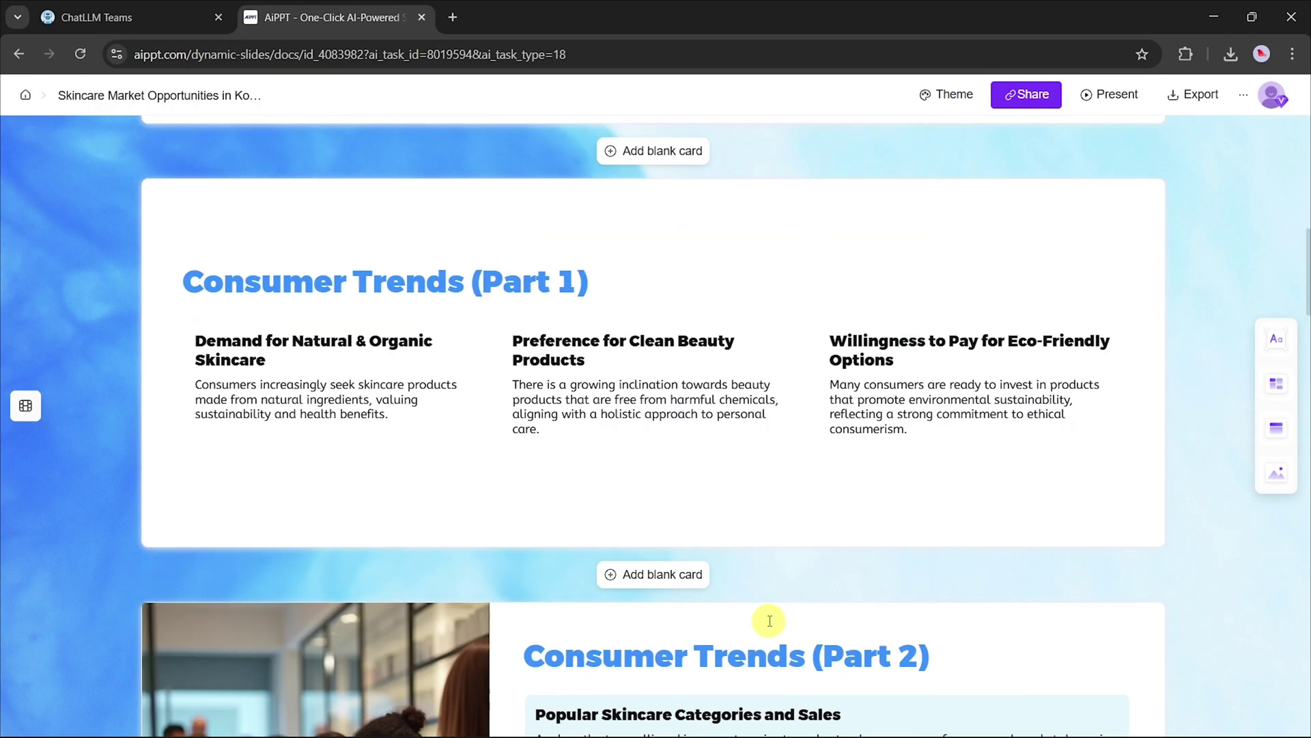
pyautogui.scroll(3, 770, 620)
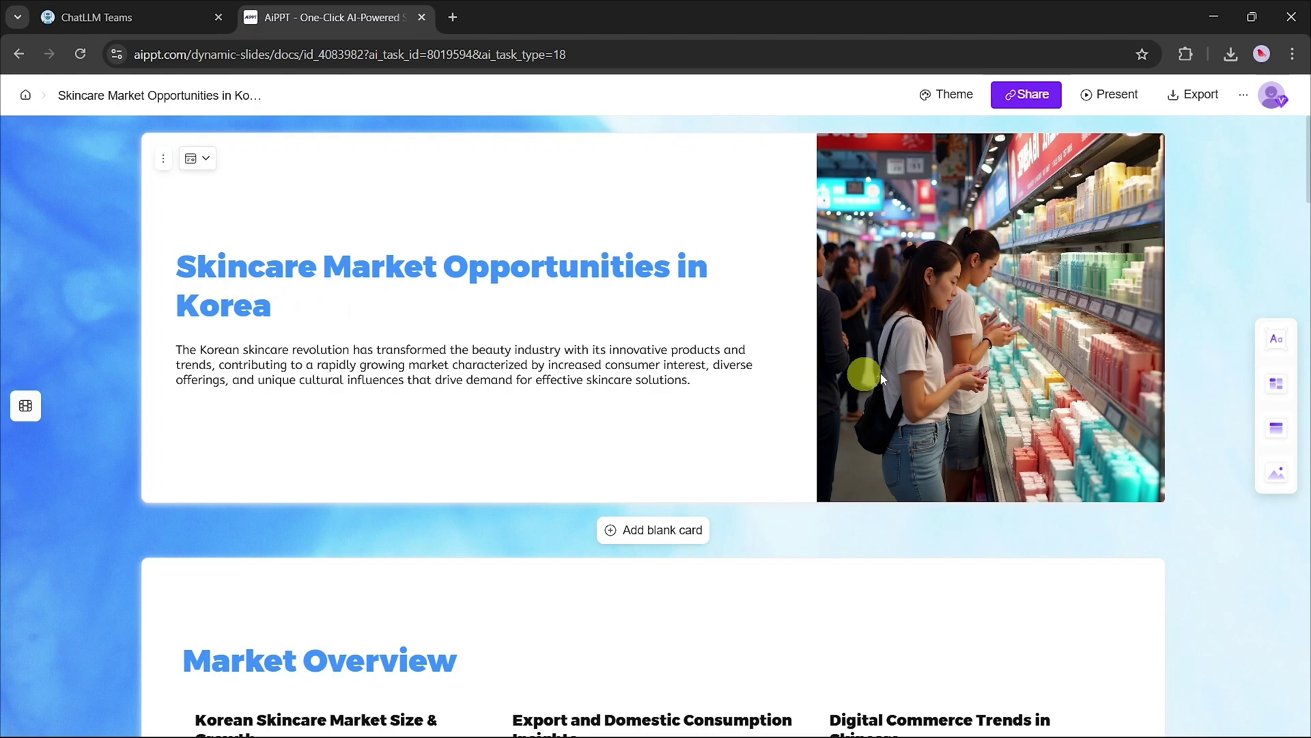
pyautogui.moveTo(881, 378)
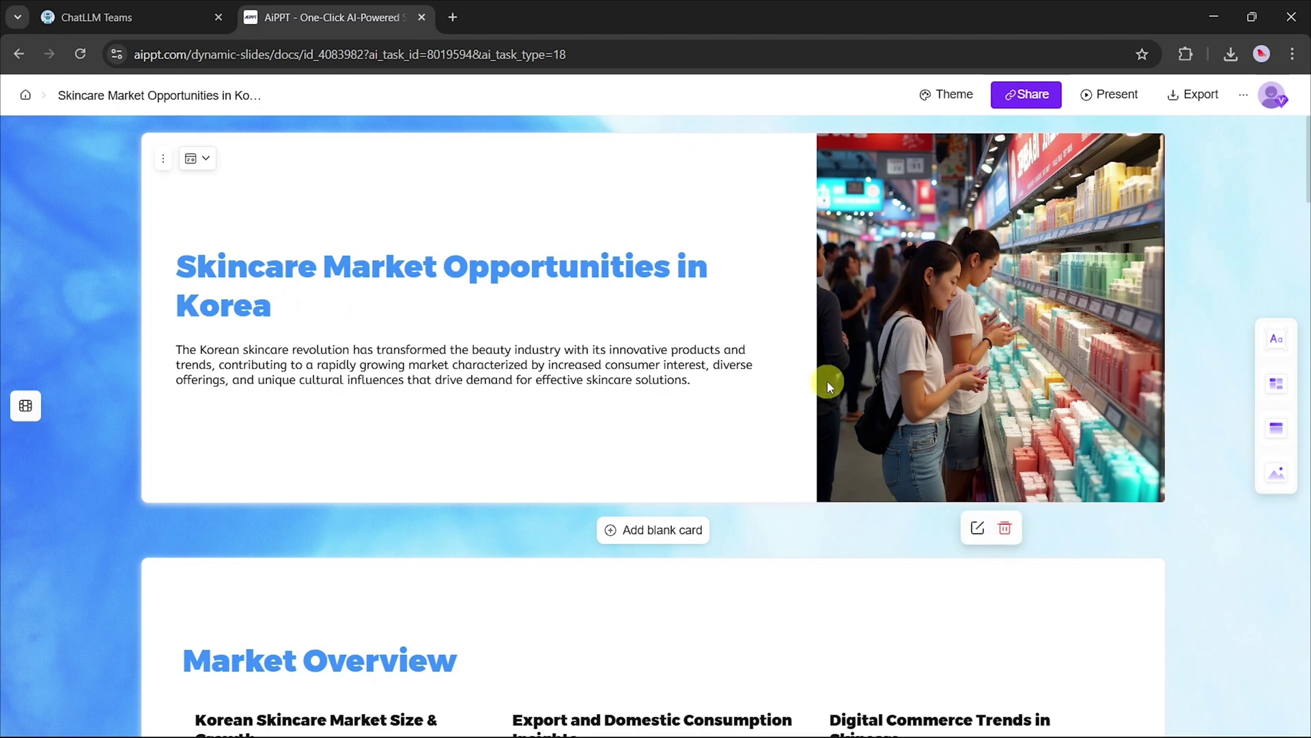
pyautogui.scroll(-5, 823, 384)
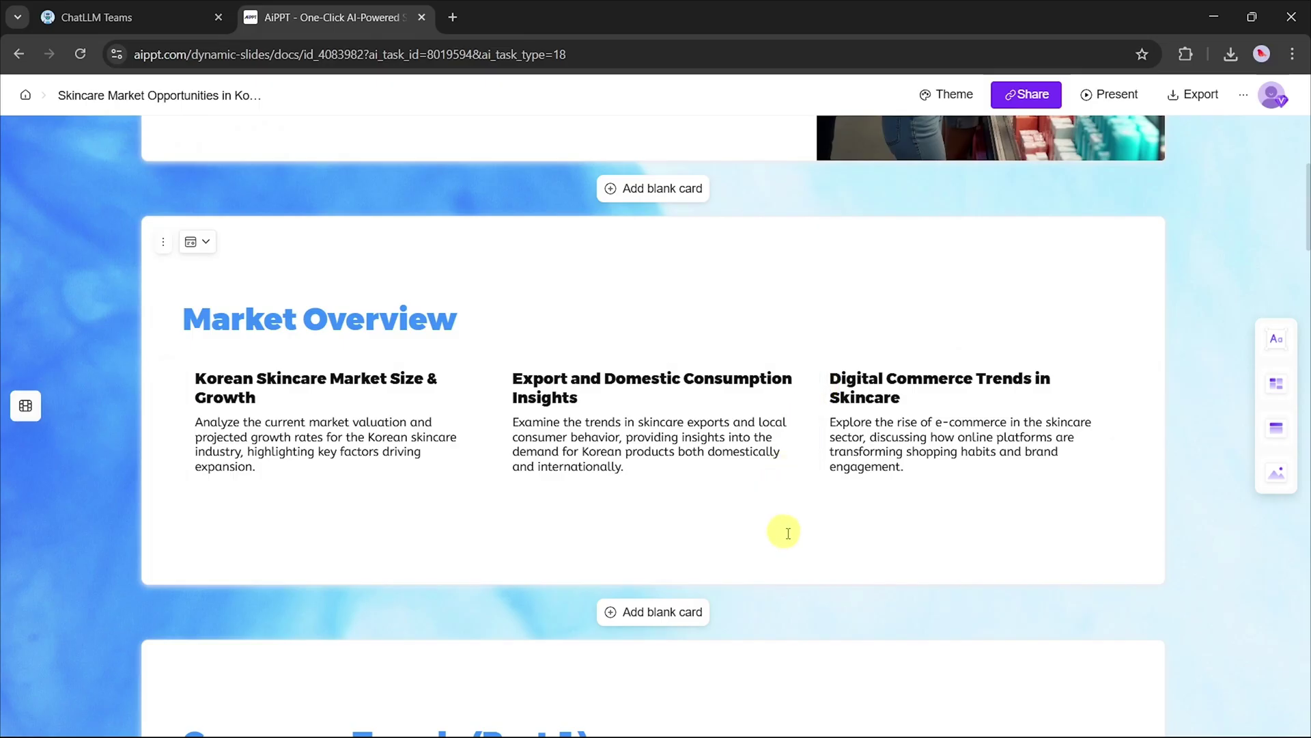
pyautogui.scroll(-2, 792, 537)
pyautogui.scroll(-5, 795, 537)
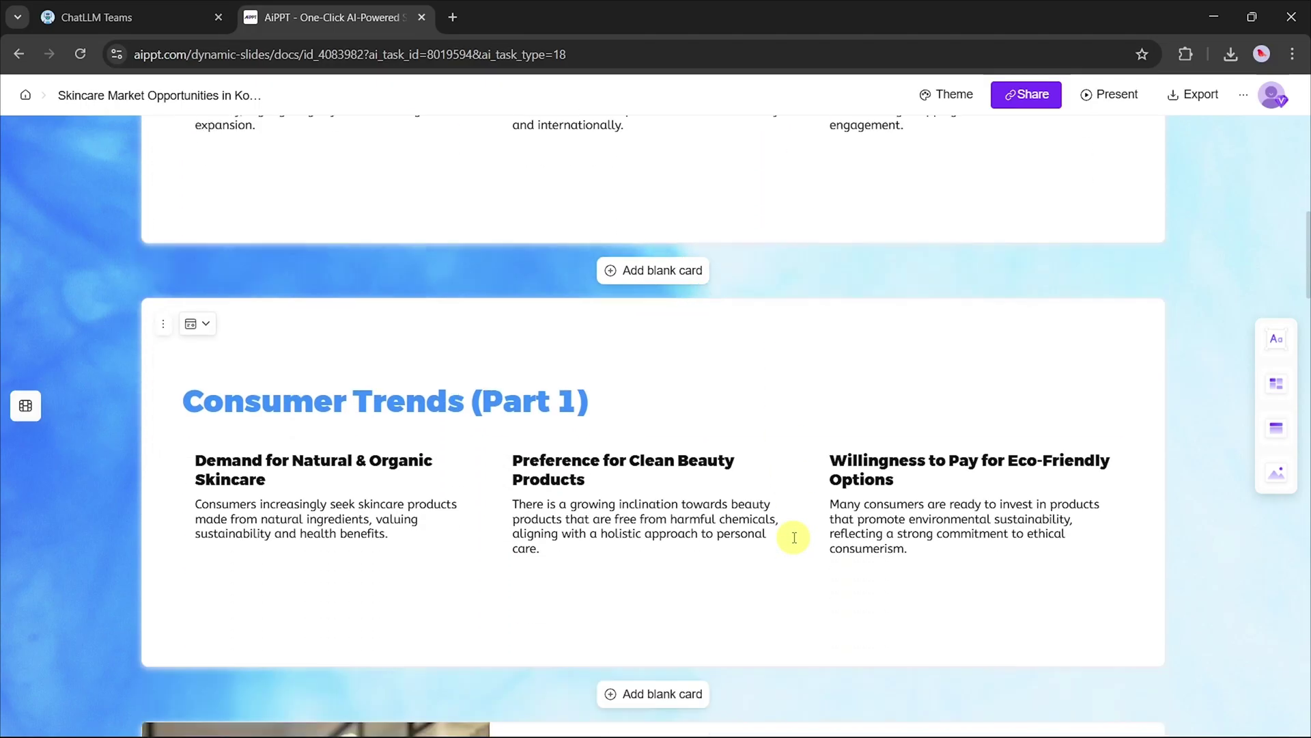
pyautogui.scroll(-4, 793, 537)
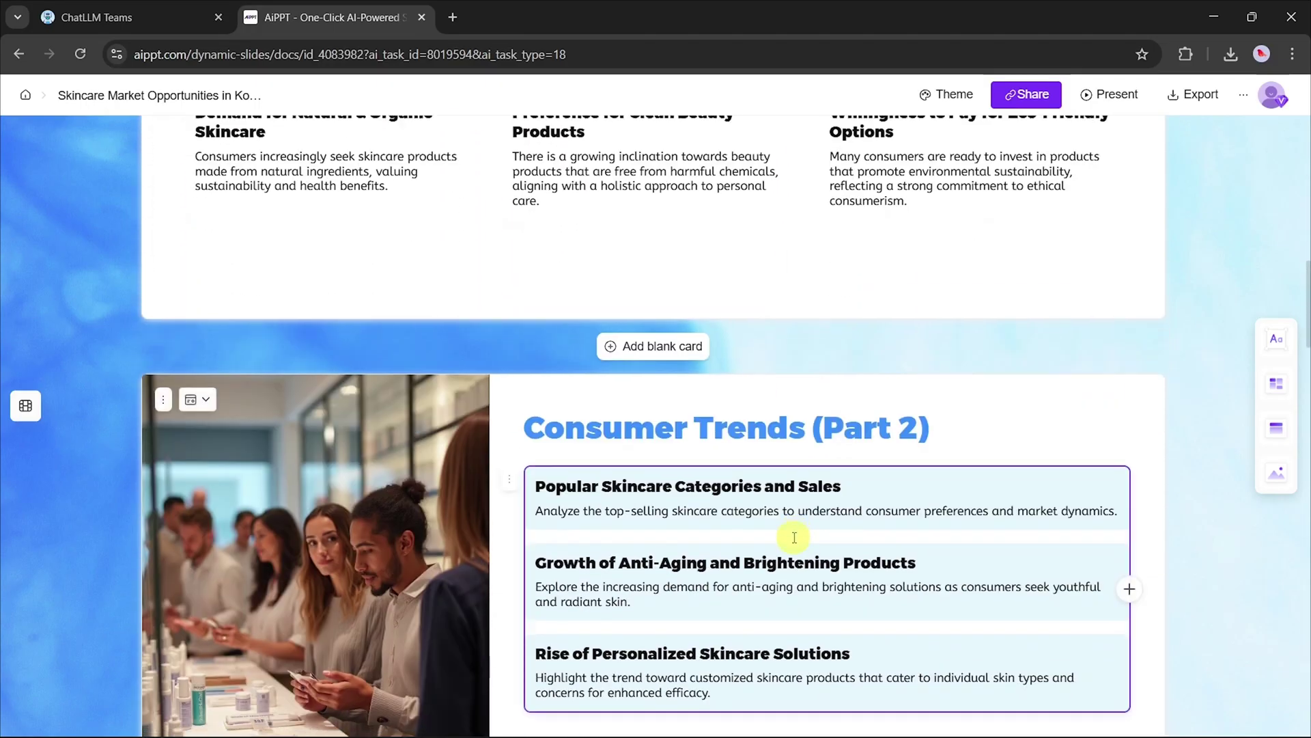
pyautogui.scroll(-4, 794, 538)
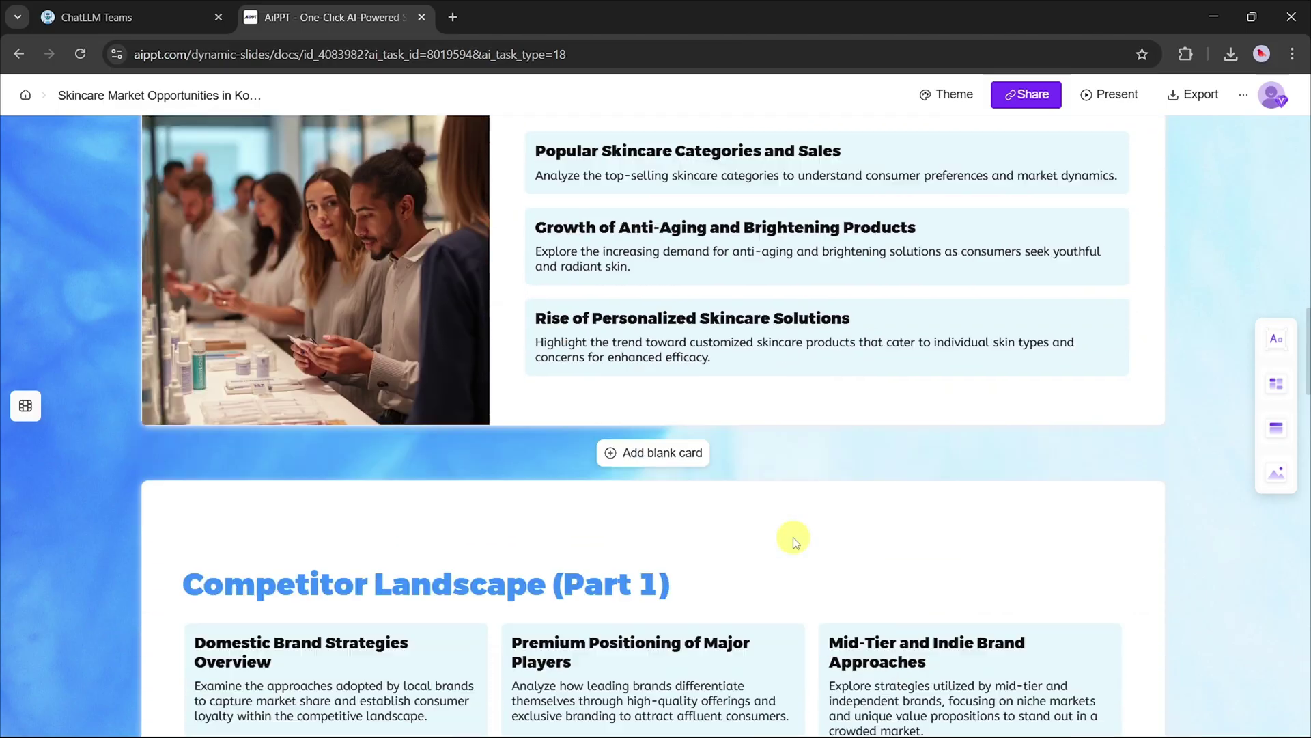
pyautogui.scroll(10, 794, 537)
pyautogui.scroll(10, 794, 537)
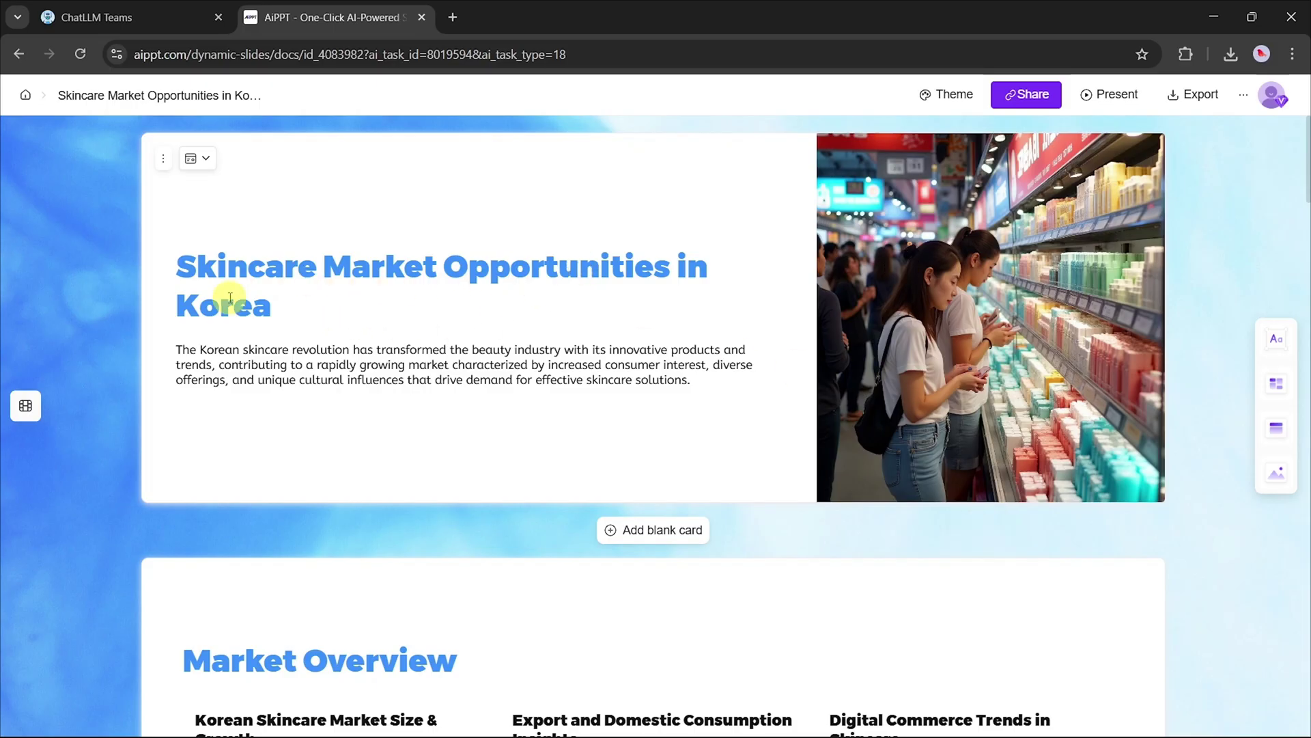
pyautogui.scroll(-15, 790, 535)
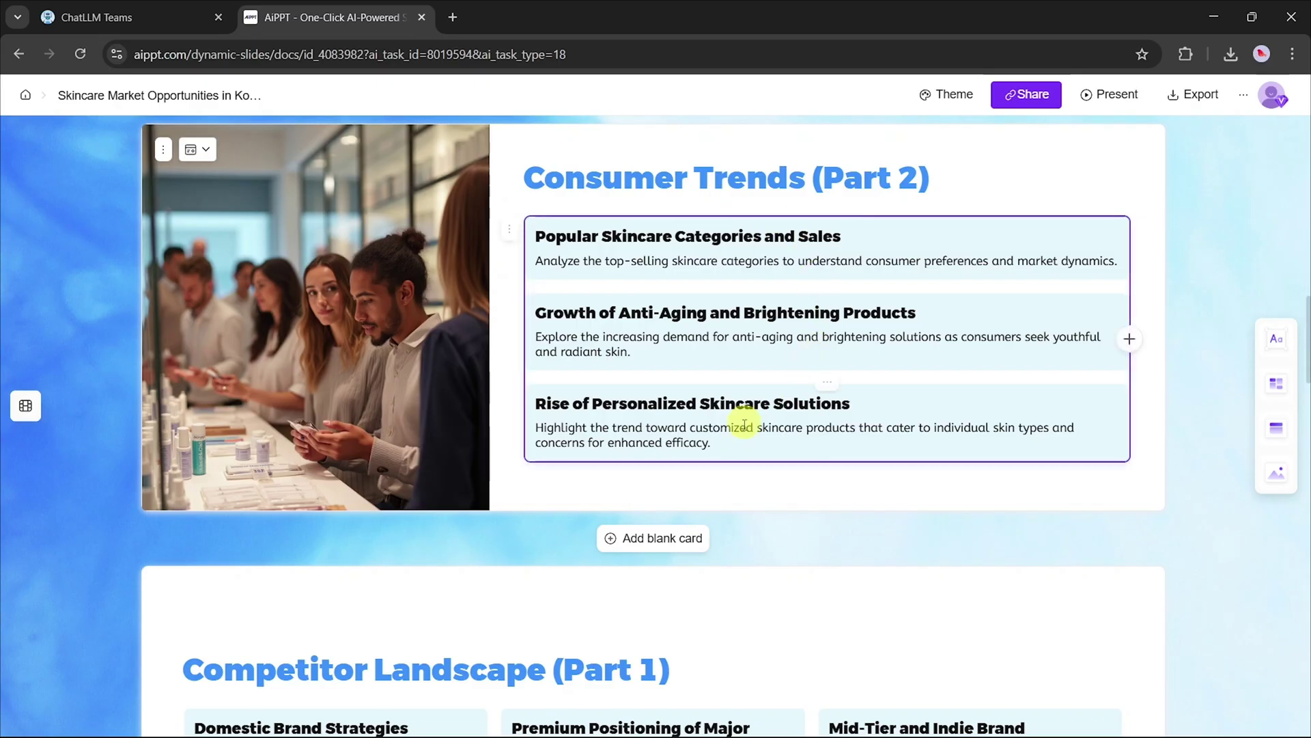
pyautogui.scroll(-1, 745, 430)
pyautogui.scroll(-6, 745, 434)
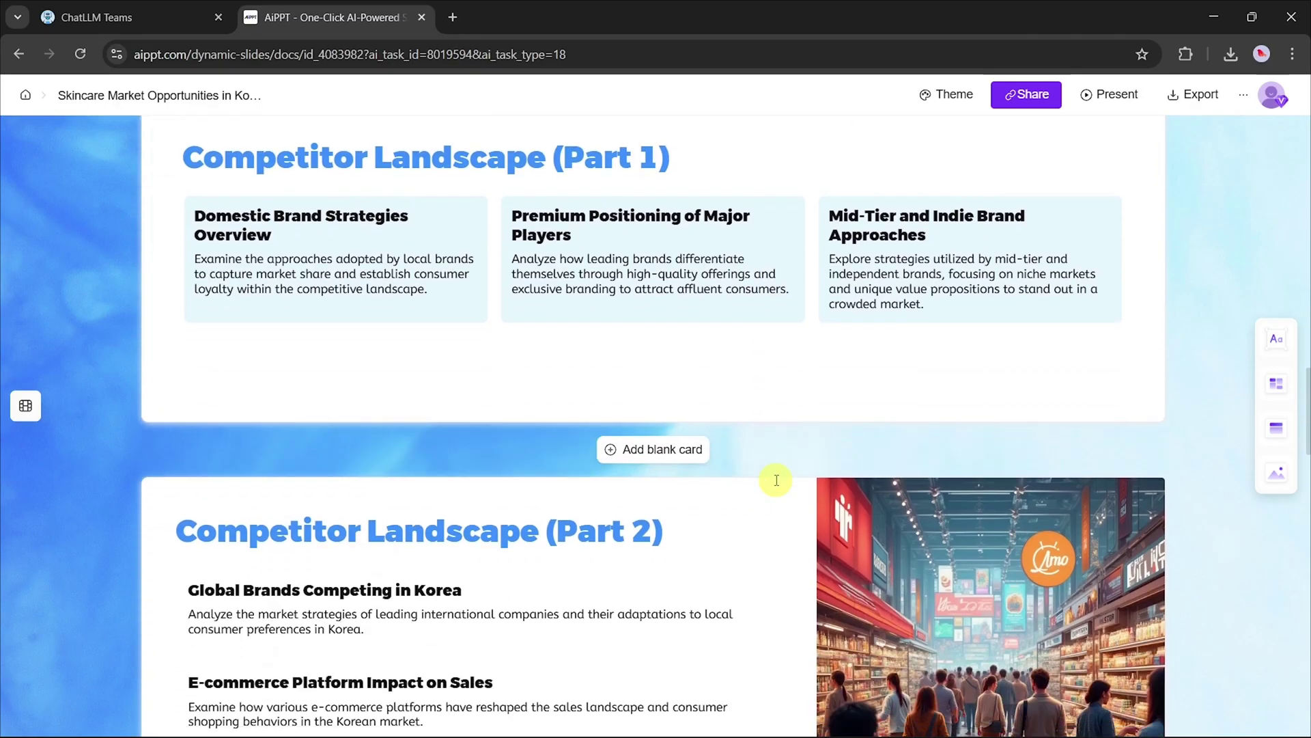
pyautogui.scroll(-1, 776, 480)
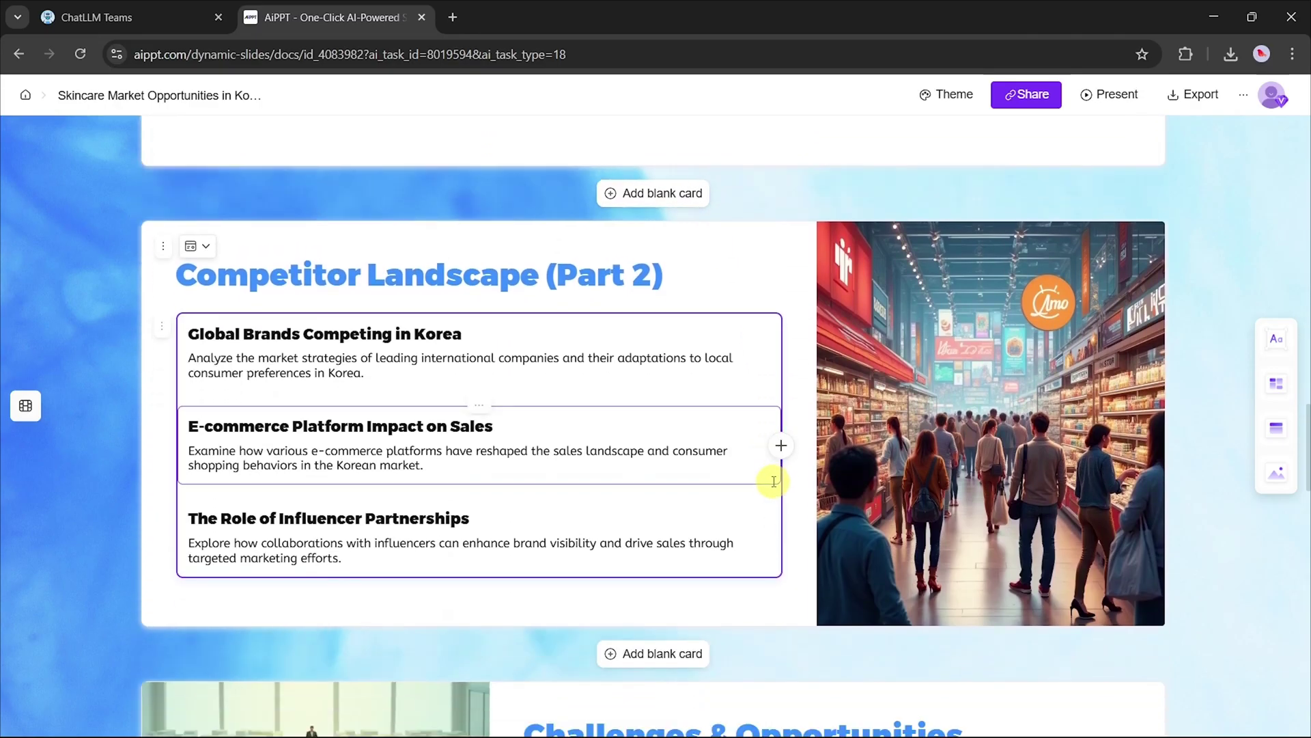
pyautogui.scroll(-4, 760, 486)
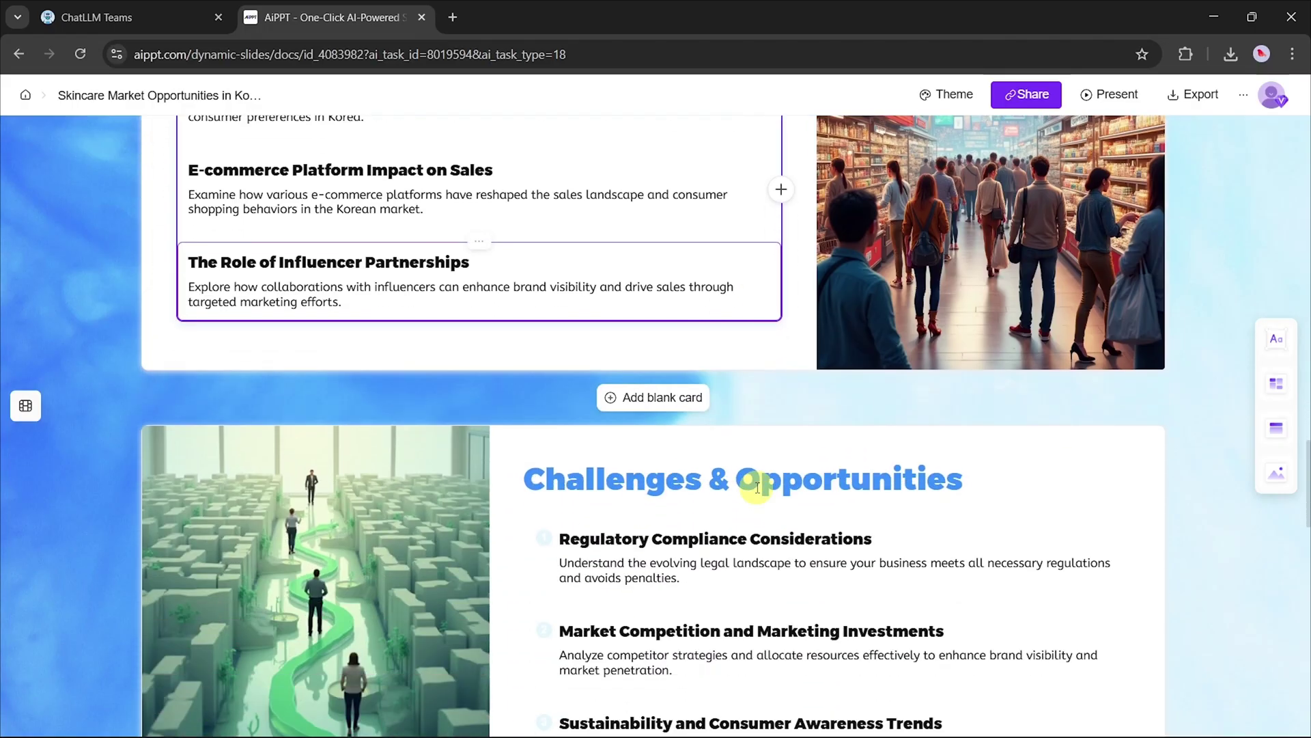
pyautogui.scroll(-1, 757, 487)
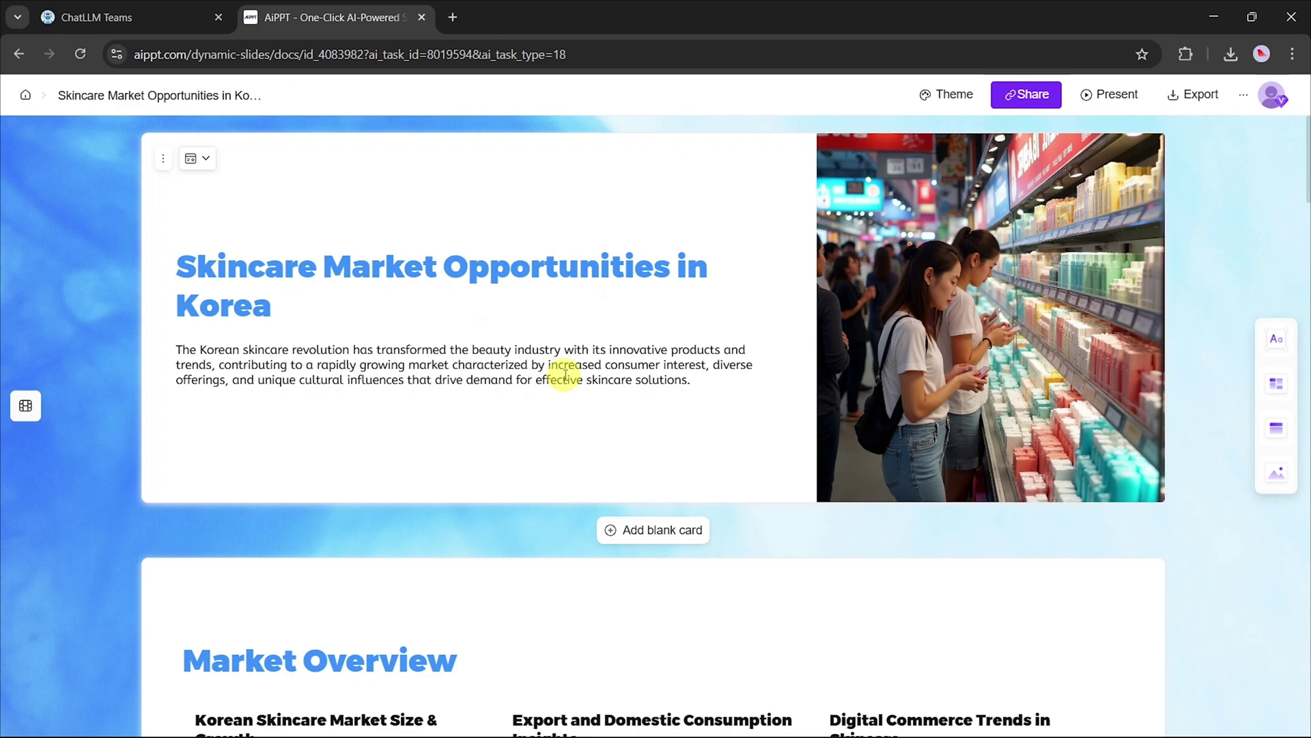
# Step: Add a text box to the title card reading 'korean skin care products market'
pyautogui.click(1281, 347)
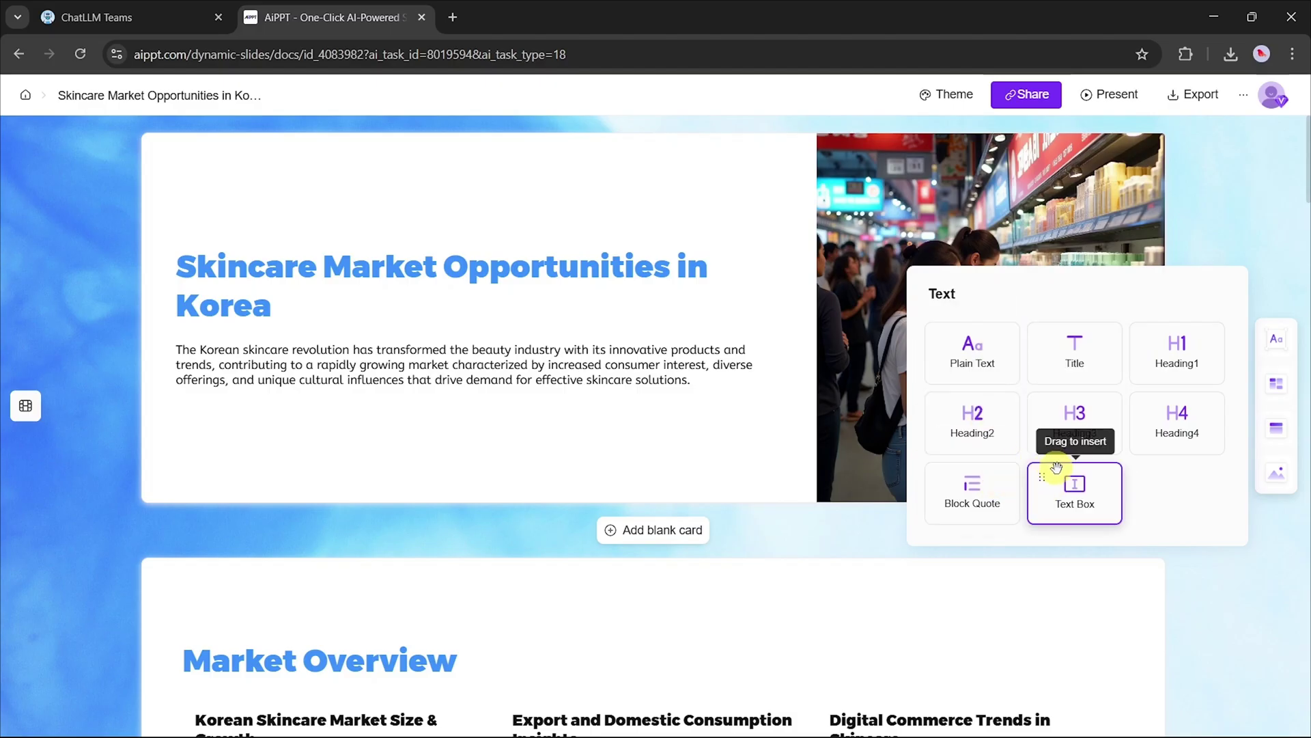
pyautogui.moveTo(1069, 482); pyautogui.dragTo(517, 418)
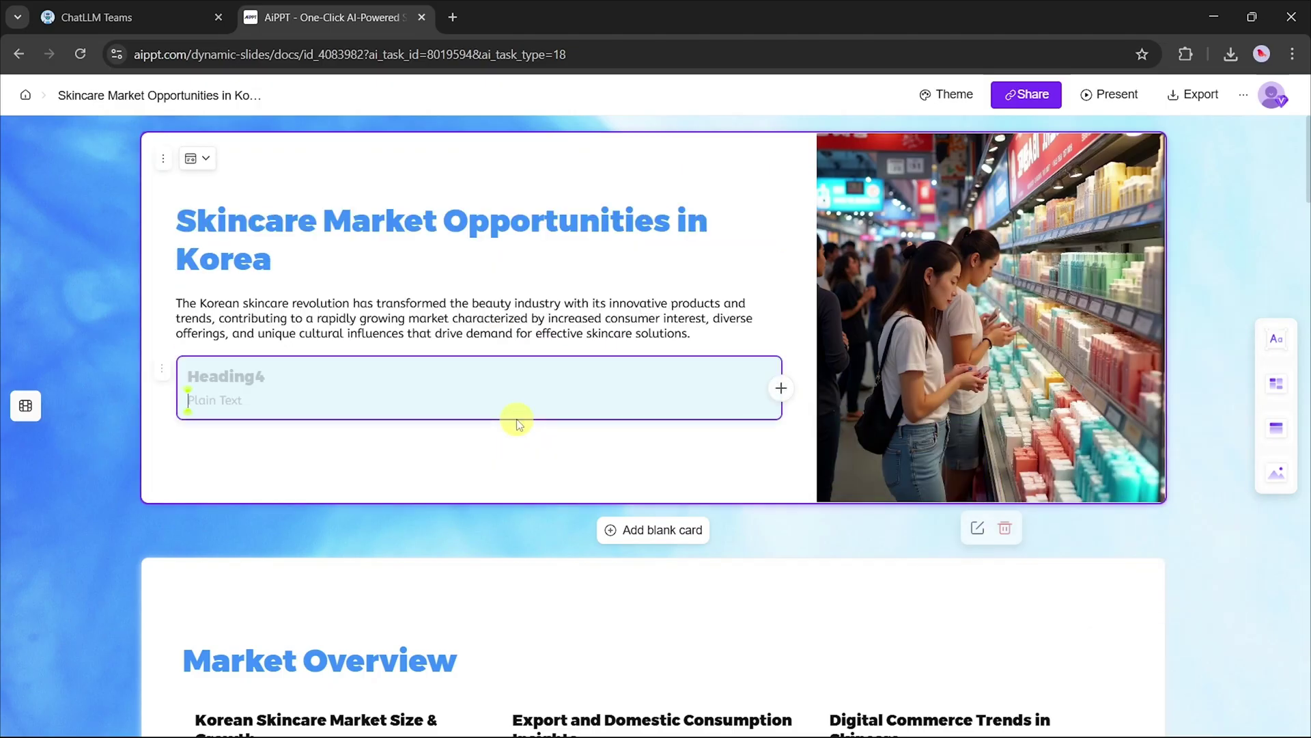
pyautogui.click(262, 384)
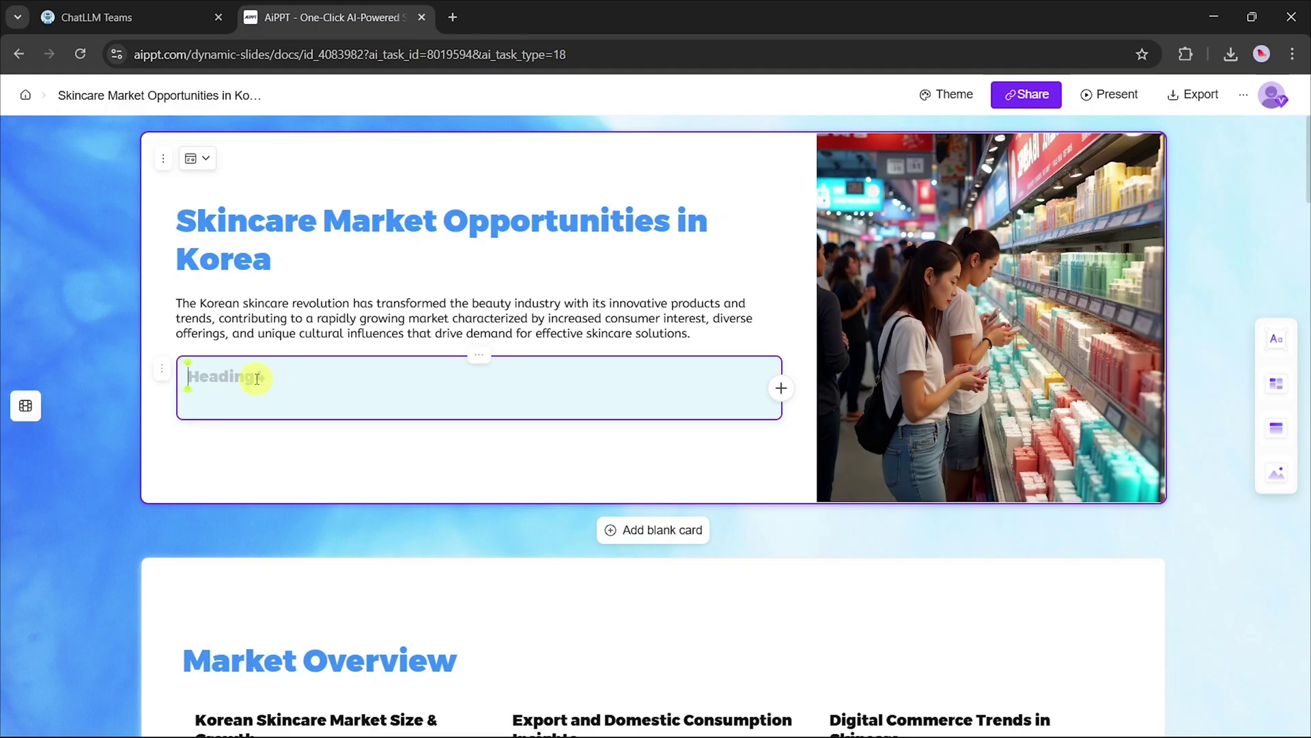
pyautogui.write('skin care products market')
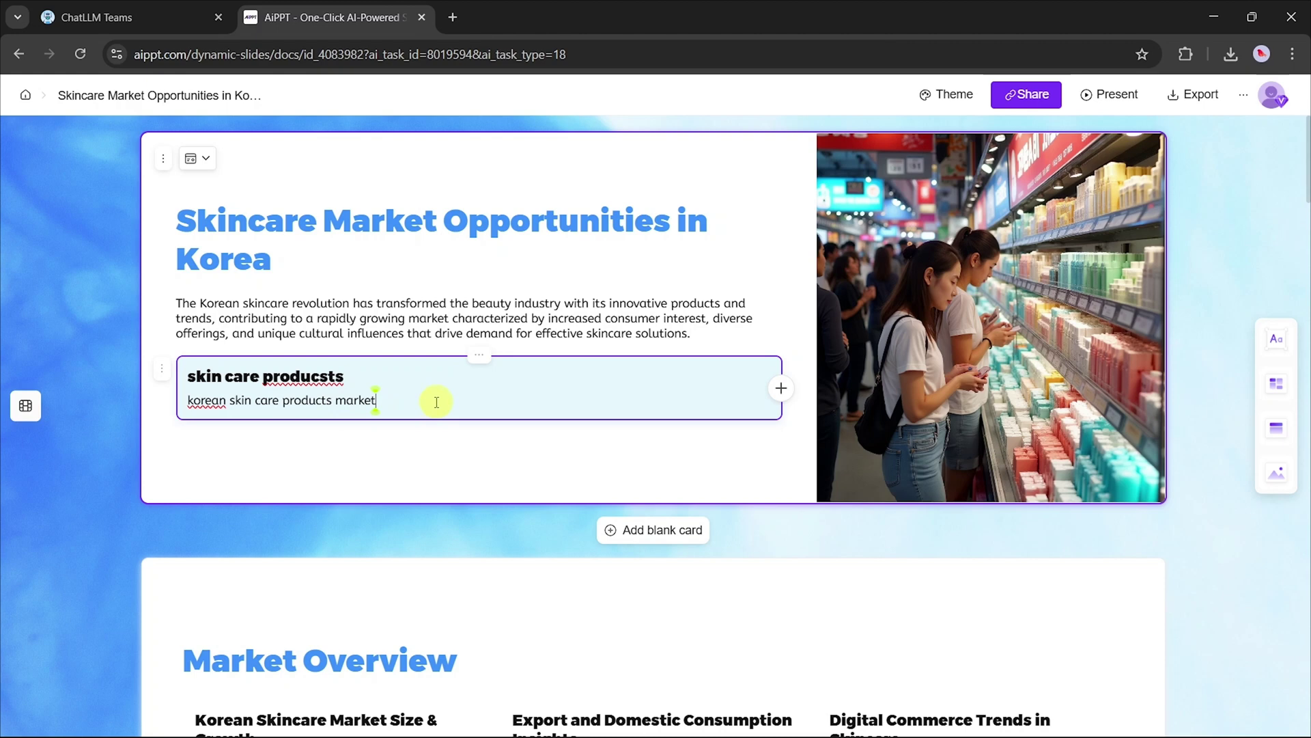
pyautogui.click(439, 459)
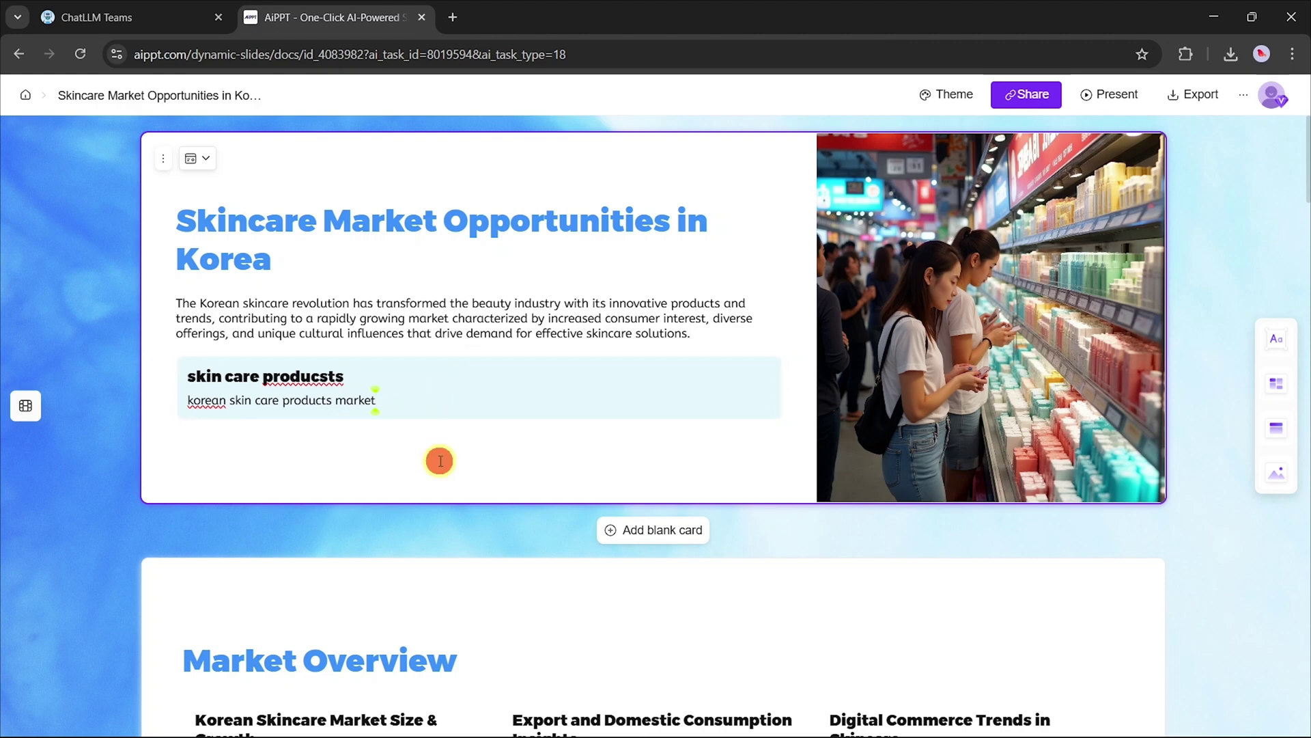
pyautogui.click(1273, 341)
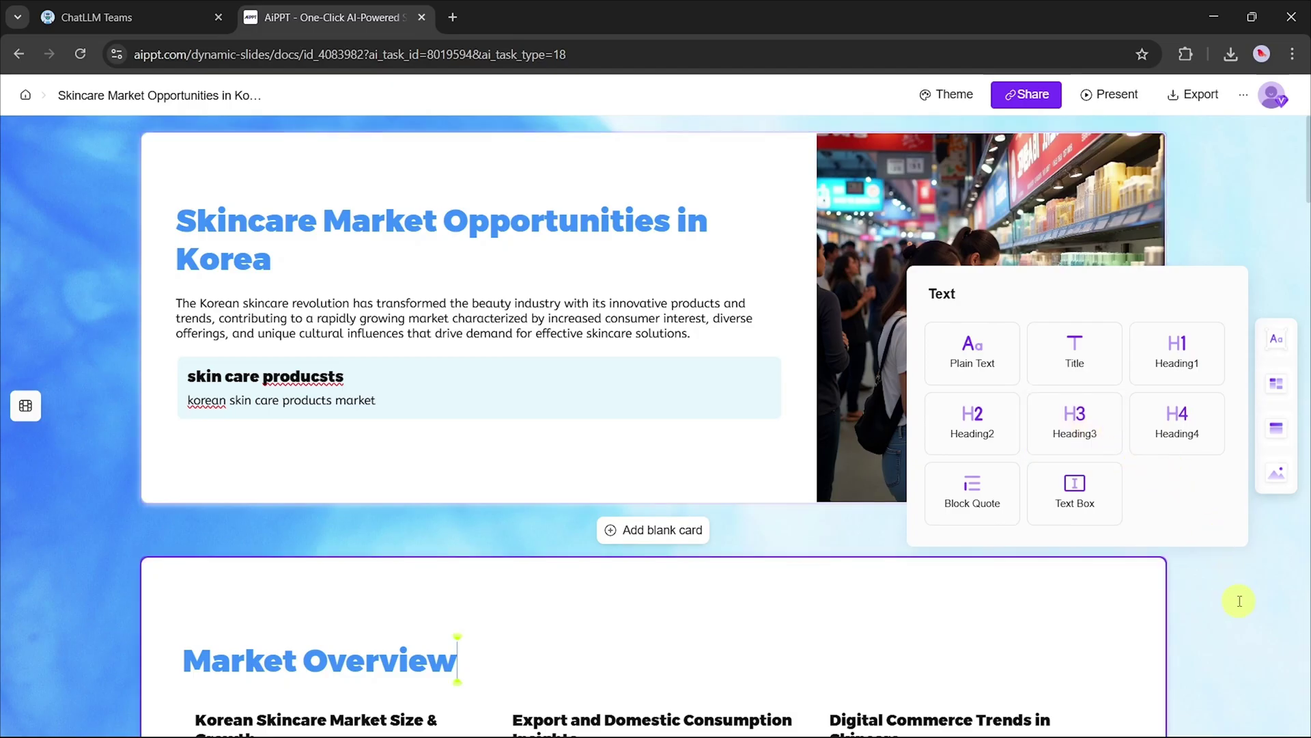
# Step: Place a three-item Image List below the skin care box, undoing a stray Numbered List
pyautogui.click(1277, 385)
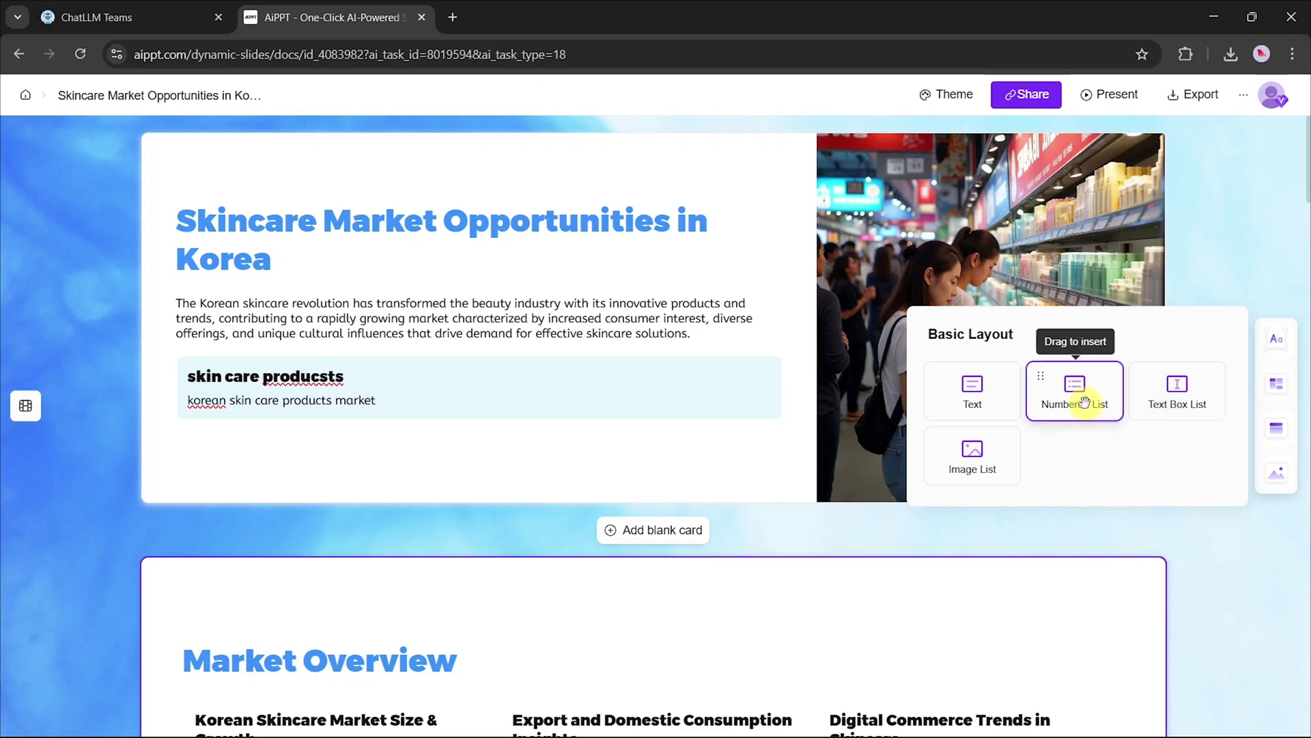
pyautogui.moveTo(1085, 403); pyautogui.dragTo(504, 458)
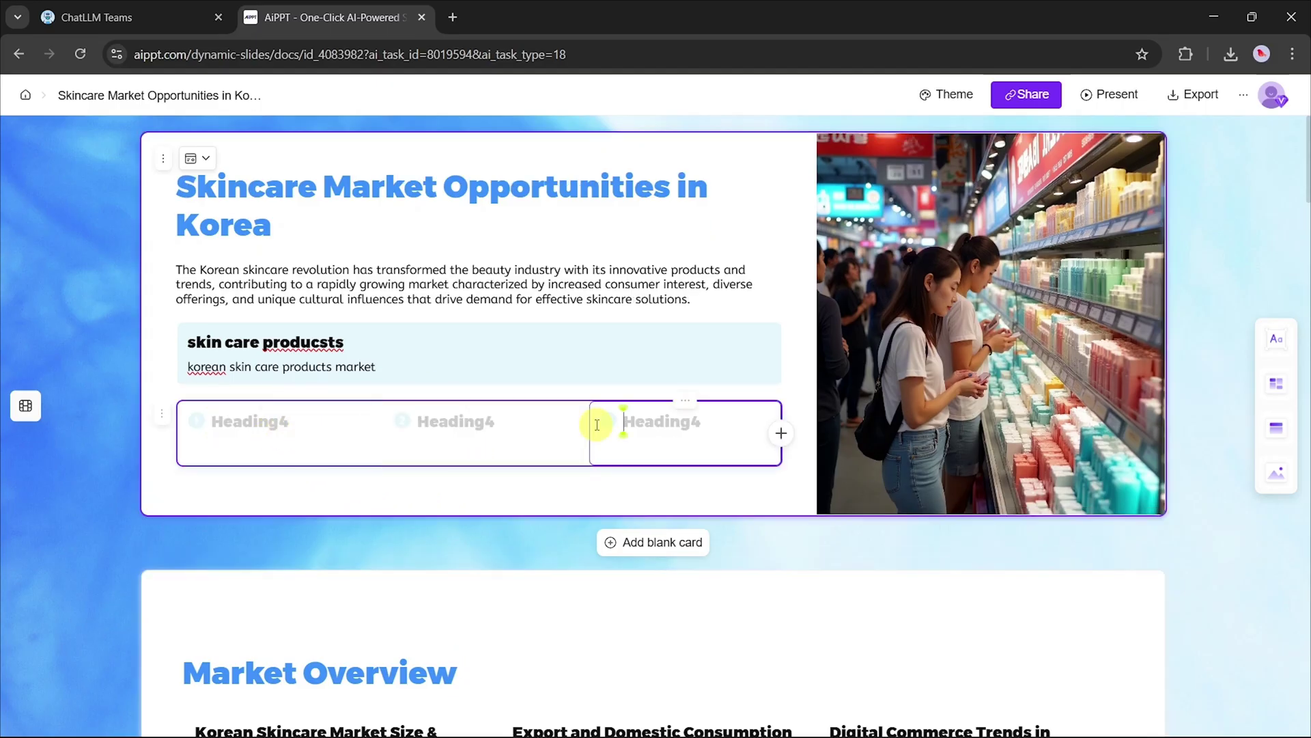
pyautogui.hotkey('ctrl', 'z')
pyautogui.click(1274, 384)
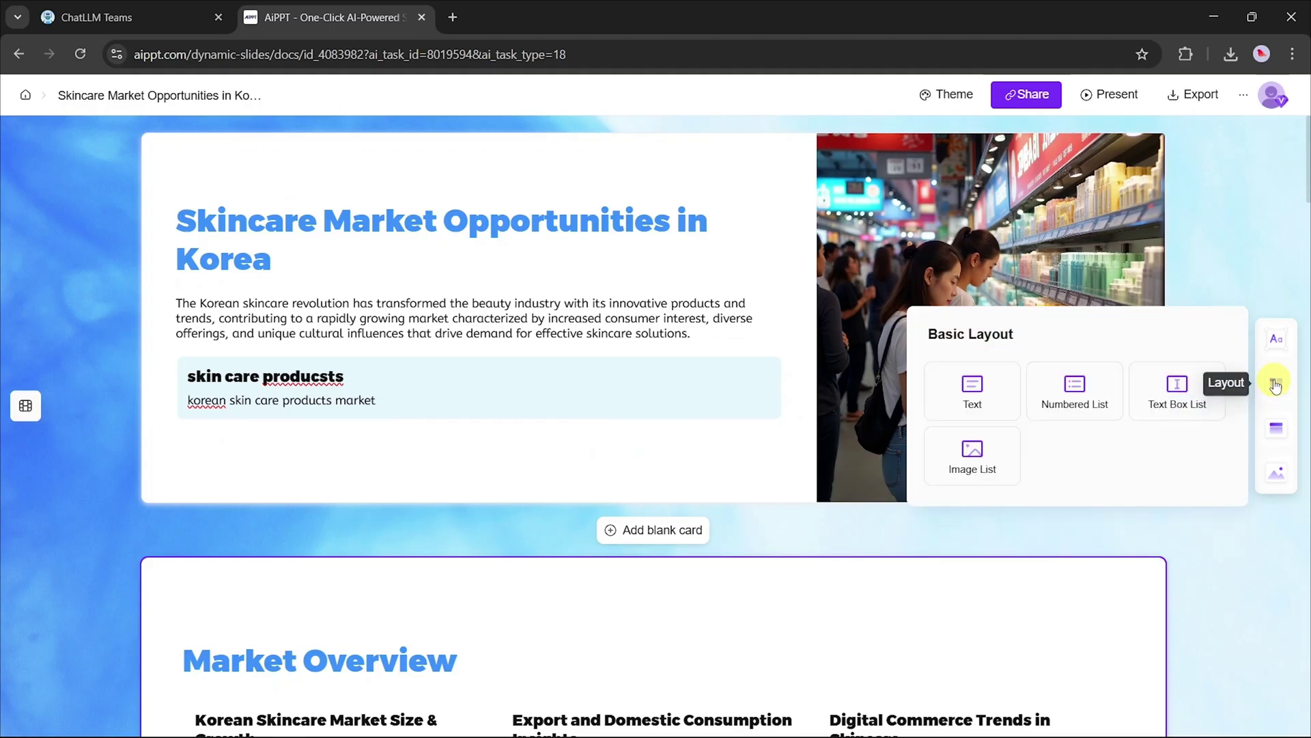
pyautogui.moveTo(966, 444); pyautogui.dragTo(542, 457)
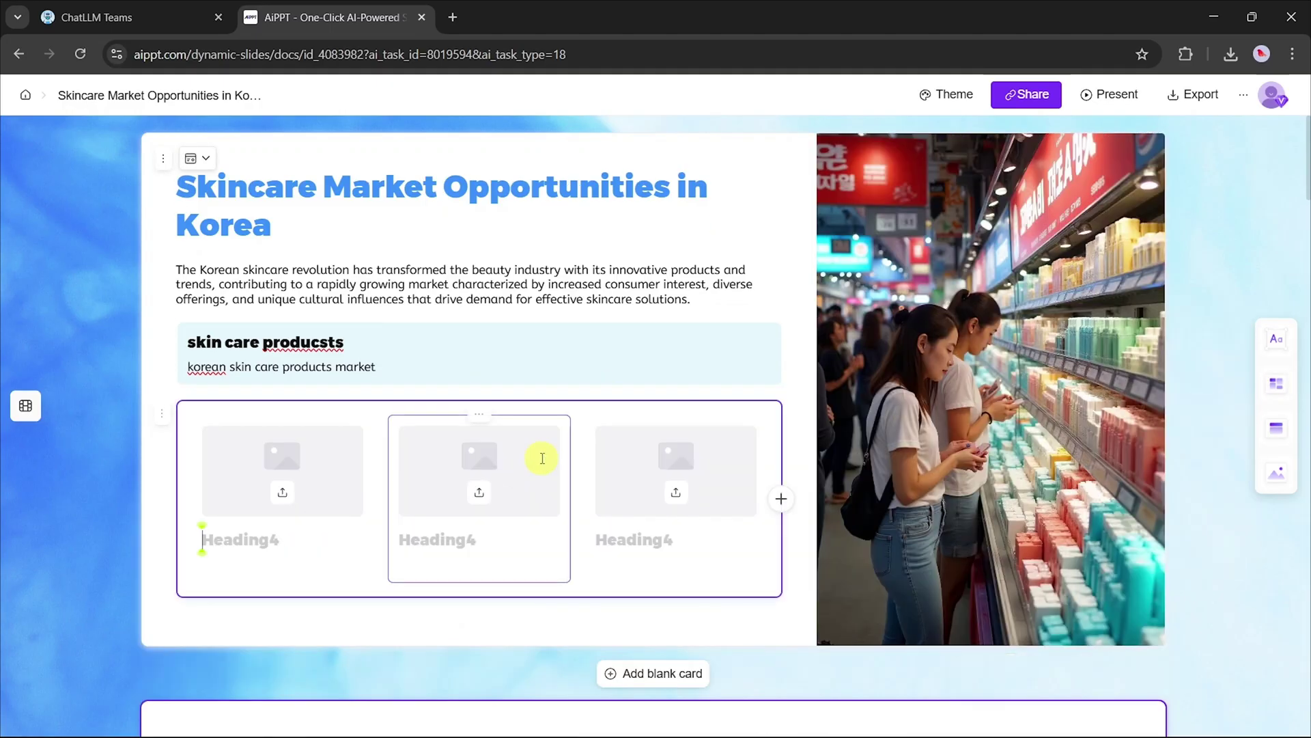
# Step: Generate an AI image from the 'skin care products' prompt for the first picture slot
pyautogui.click(282, 492)
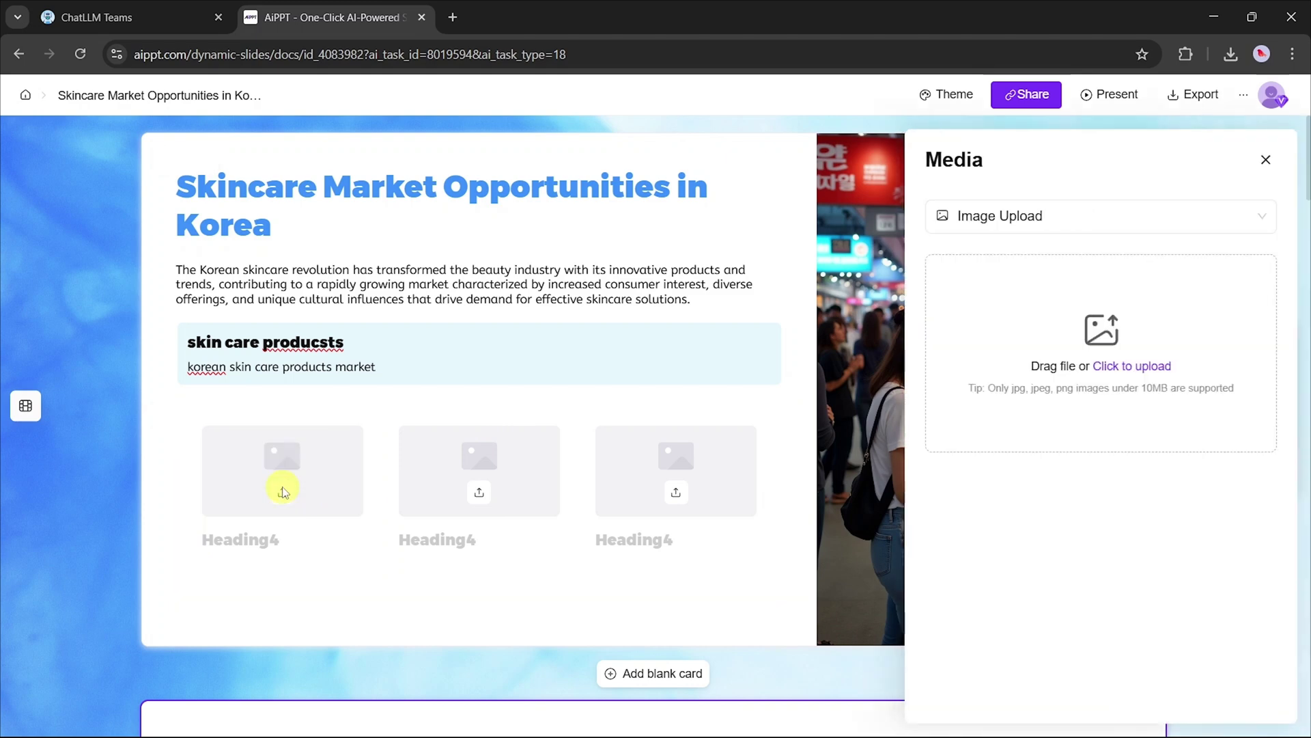
pyautogui.click(943, 216)
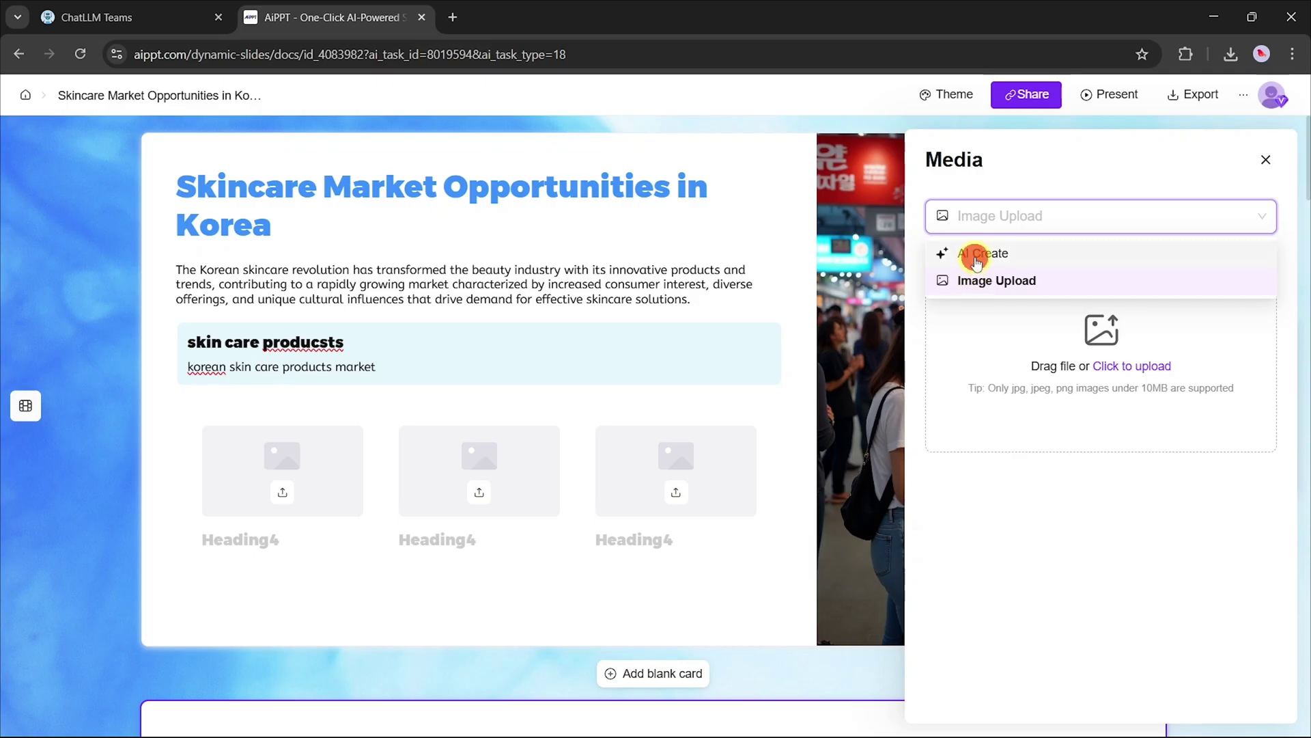
pyautogui.click(978, 253)
pyautogui.scroll(-2, 1039, 409)
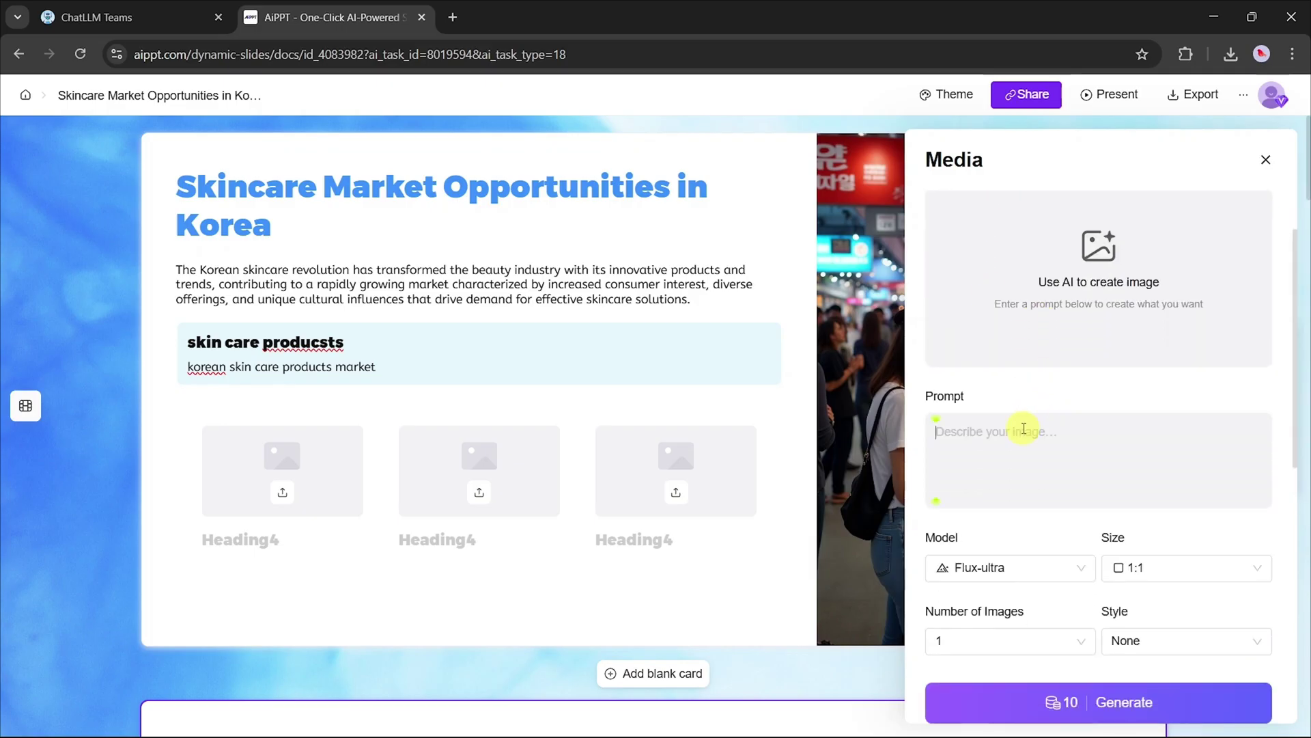
pyautogui.write('koreaw')
pyautogui.press('BackSpace')
pyautogui.write('skin care products')
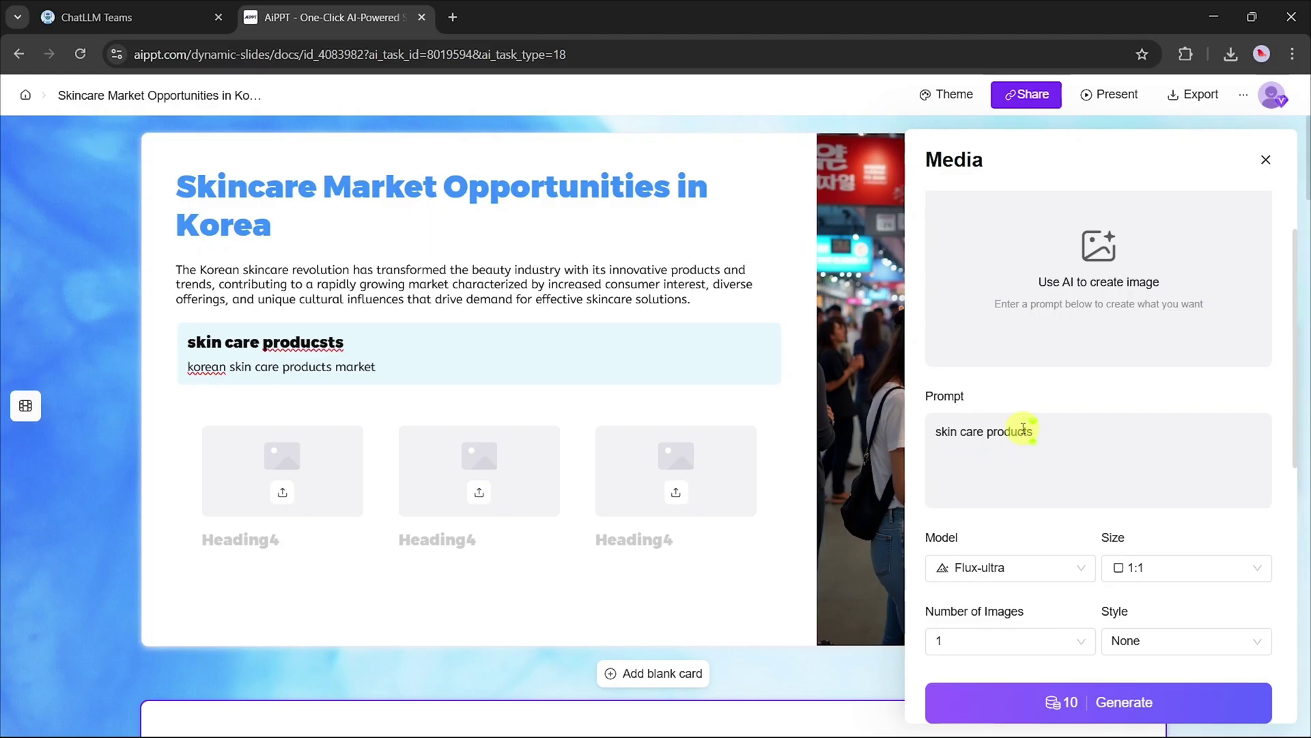
pyautogui.scroll(-1, 1023, 429)
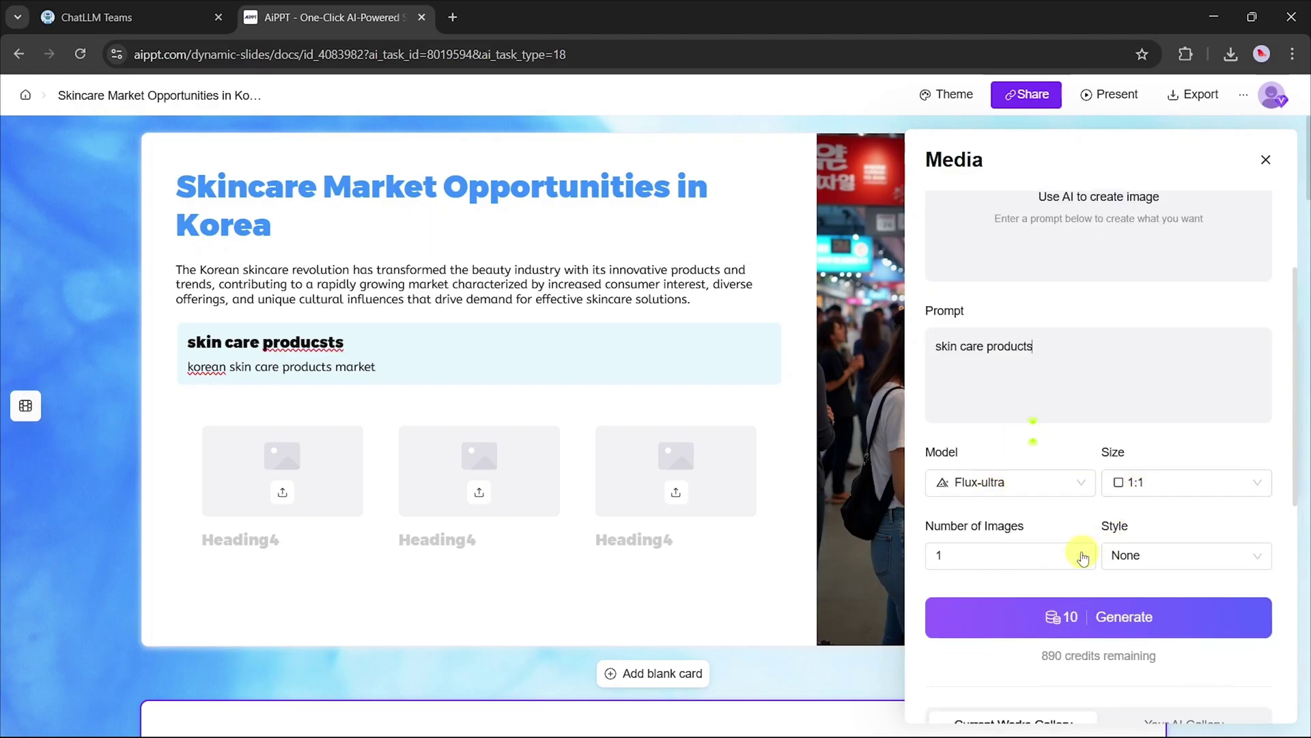
pyautogui.click(1038, 618)
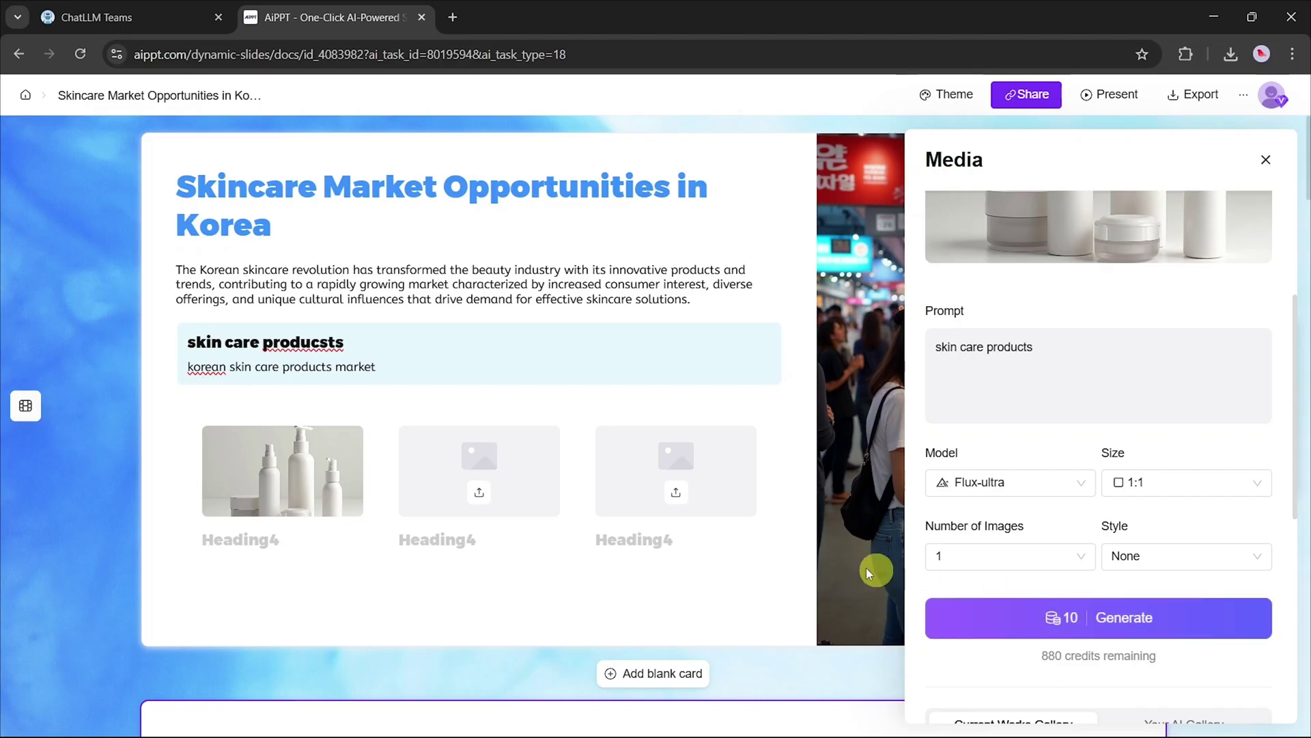
# Step: Fill the middle and remaining picture slots with generated skincare product images
pyautogui.click(526, 473)
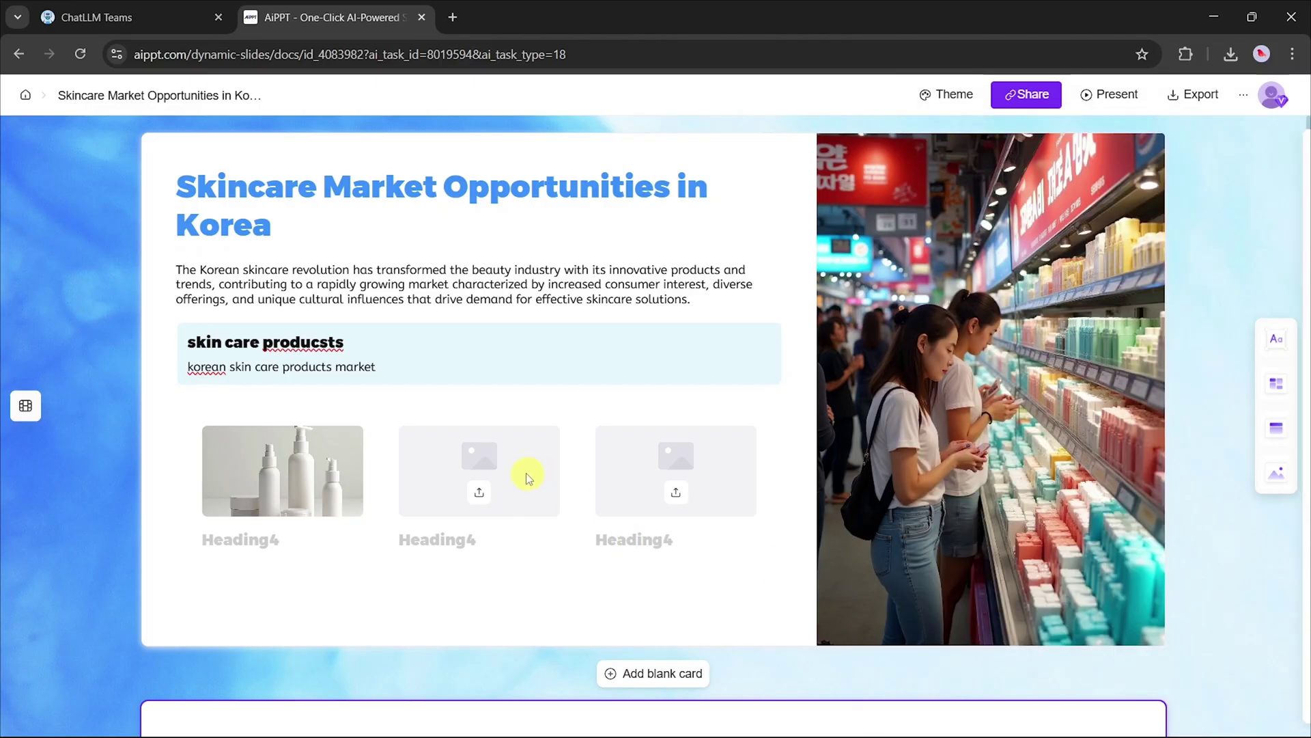
pyautogui.click(480, 492)
pyautogui.click(965, 341)
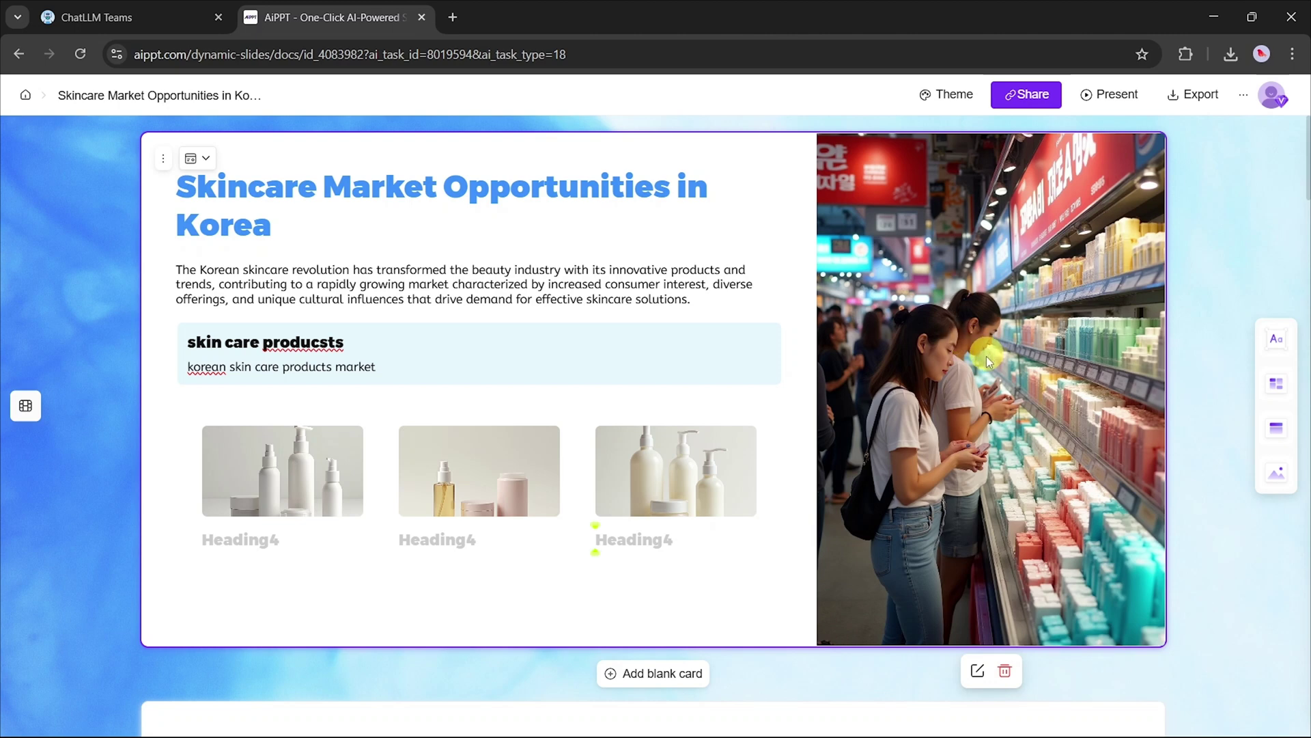
# Step: Regenerate the store photo at 3:4 from the market-scene prompt and correct 'producsts' to 'products'
pyautogui.click(977, 670)
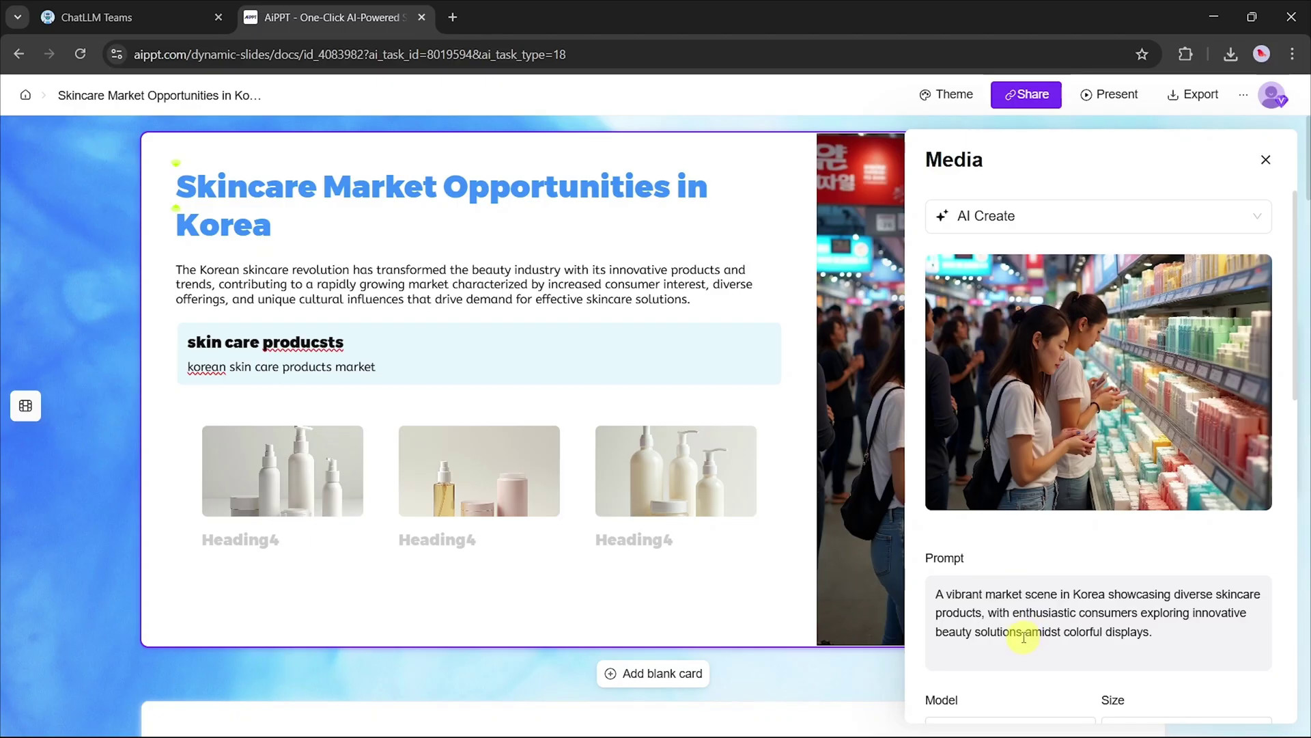
pyautogui.scroll(-2, 1024, 638)
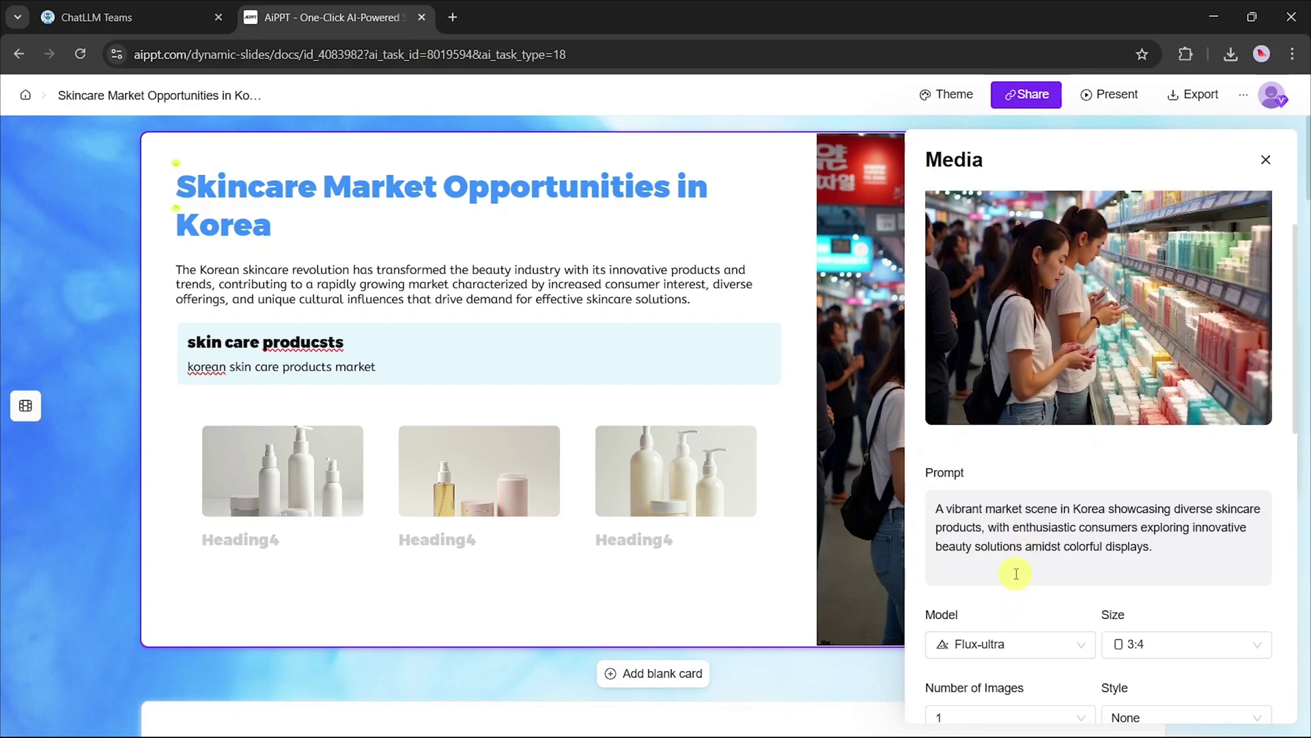
pyautogui.scroll(-4, 1016, 573)
pyautogui.scroll(2, 1015, 573)
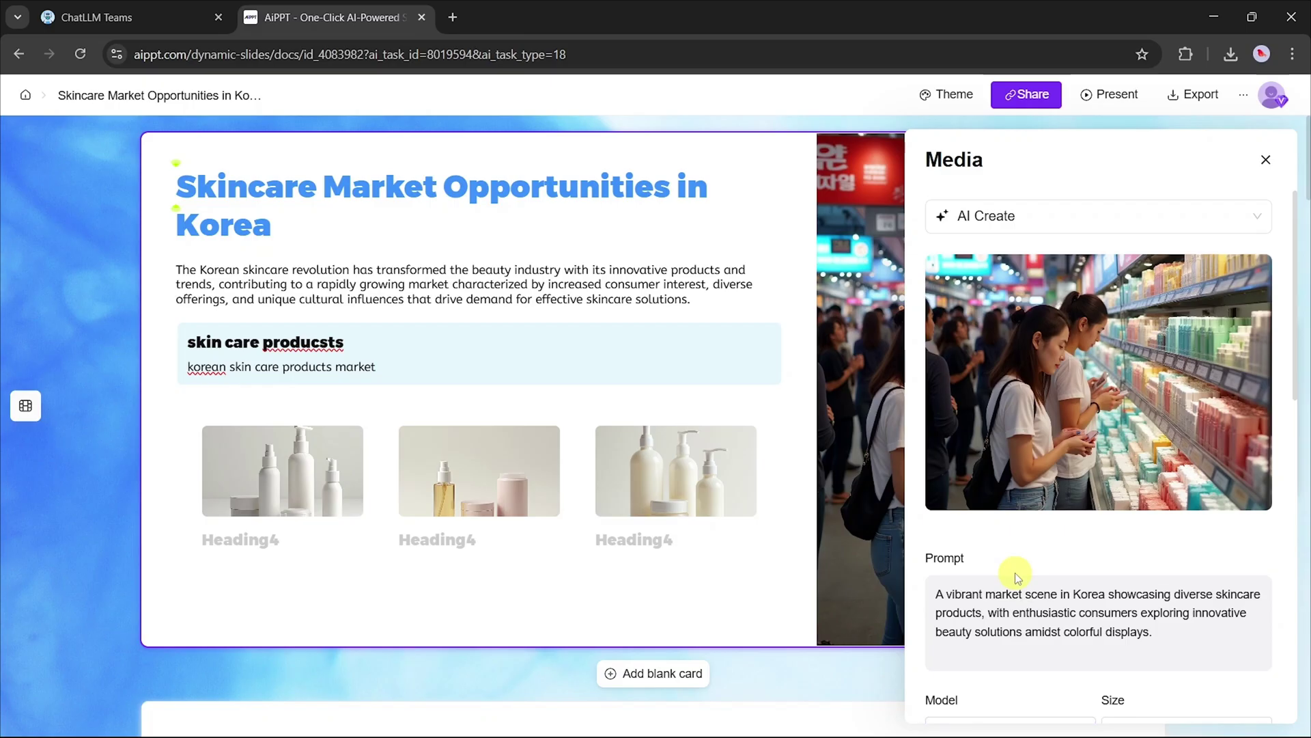
pyautogui.scroll(-4, 1015, 573)
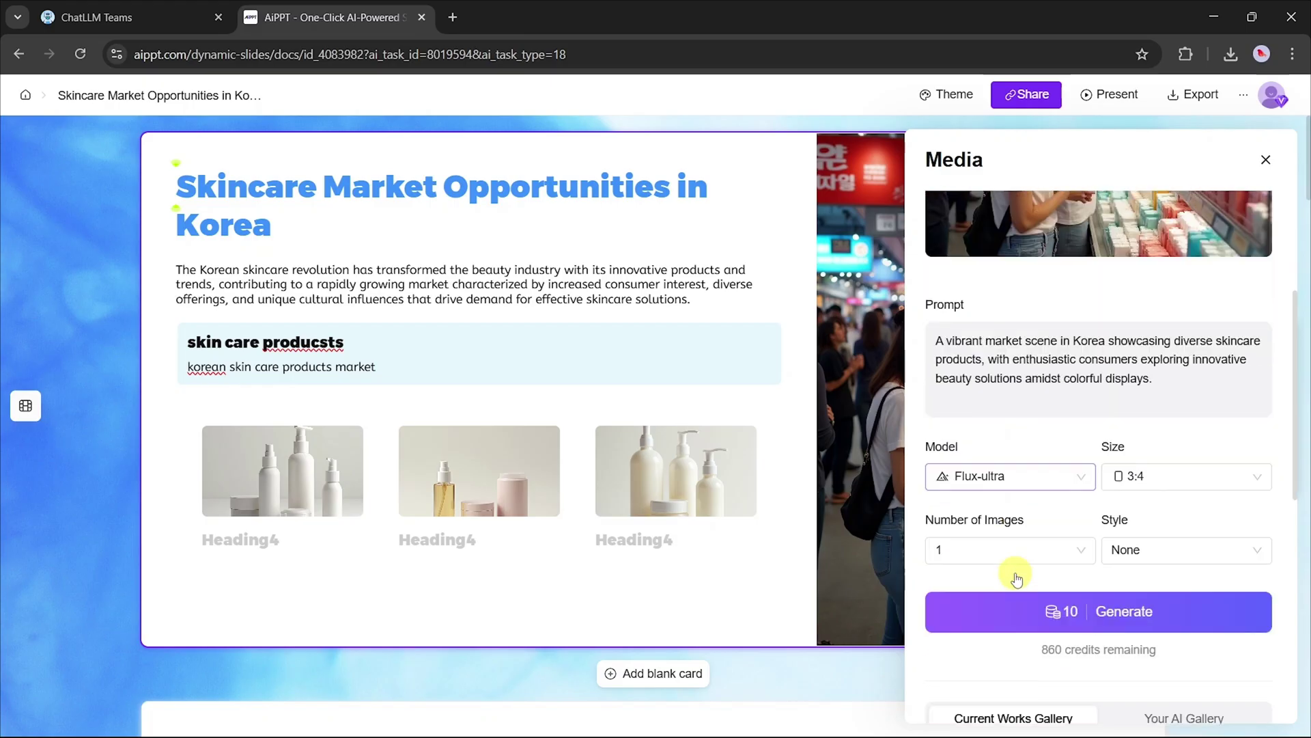
pyautogui.click(1018, 607)
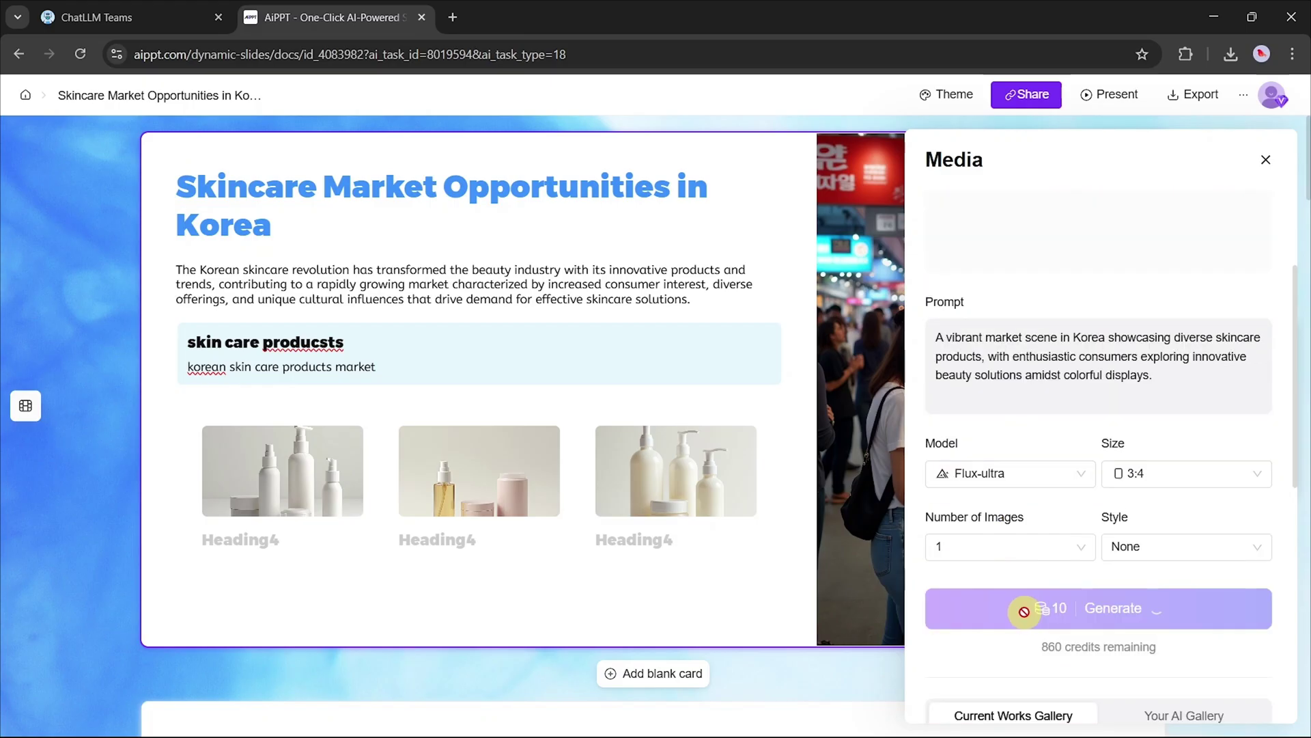
pyautogui.click(1265, 160)
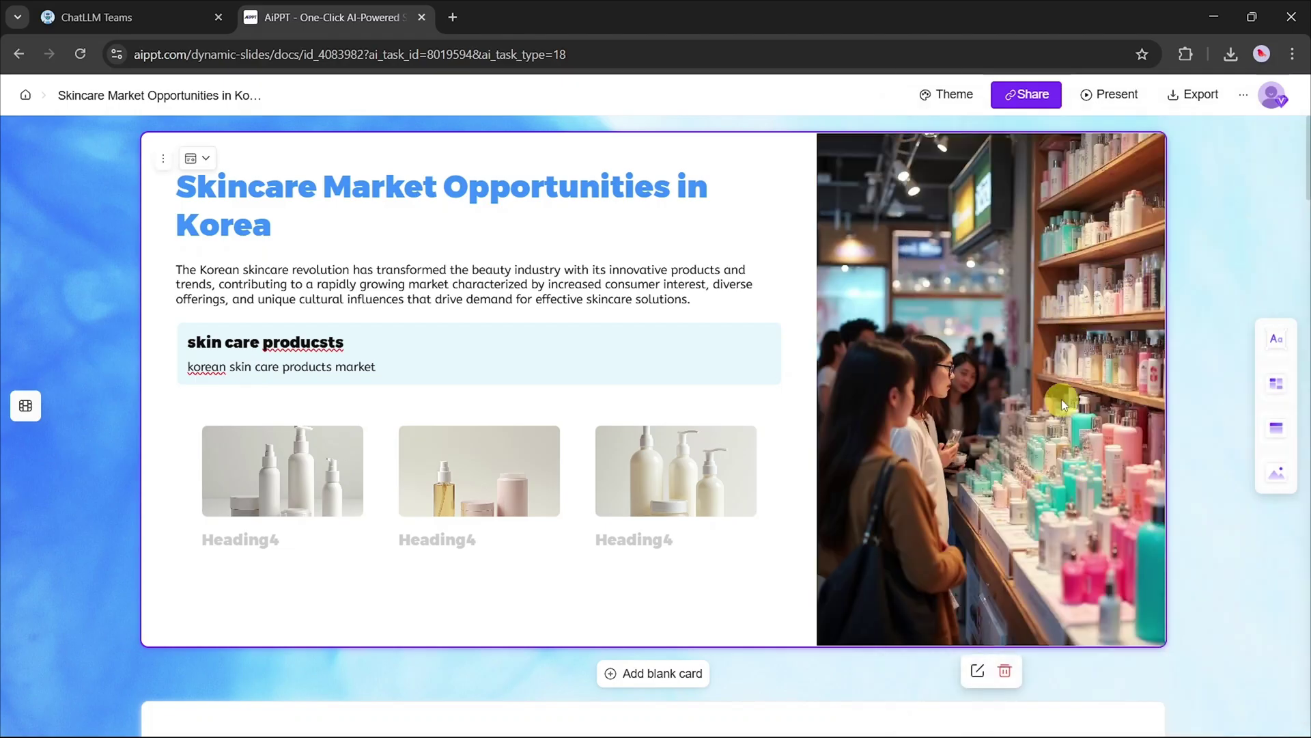
pyautogui.click(328, 343)
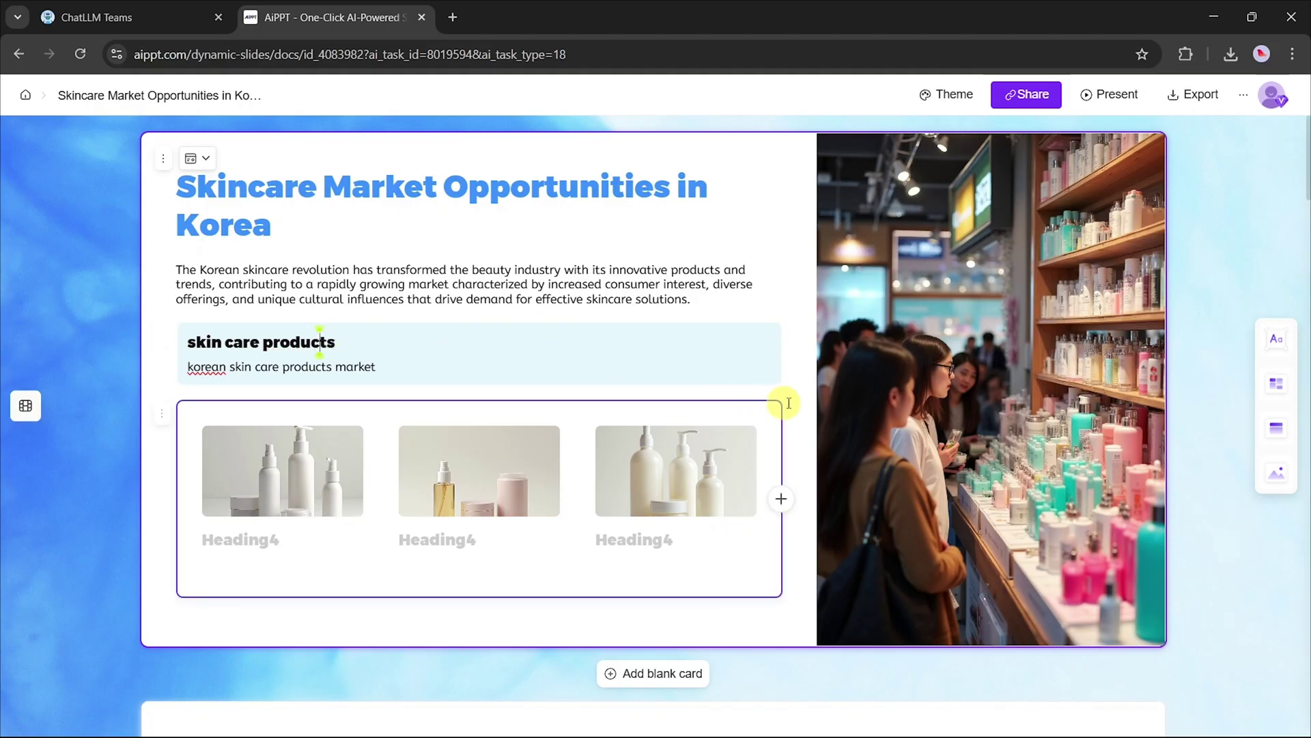
# Step: Add a new card after the title card with an image-left layout
pyautogui.scroll(-5, 790, 395)
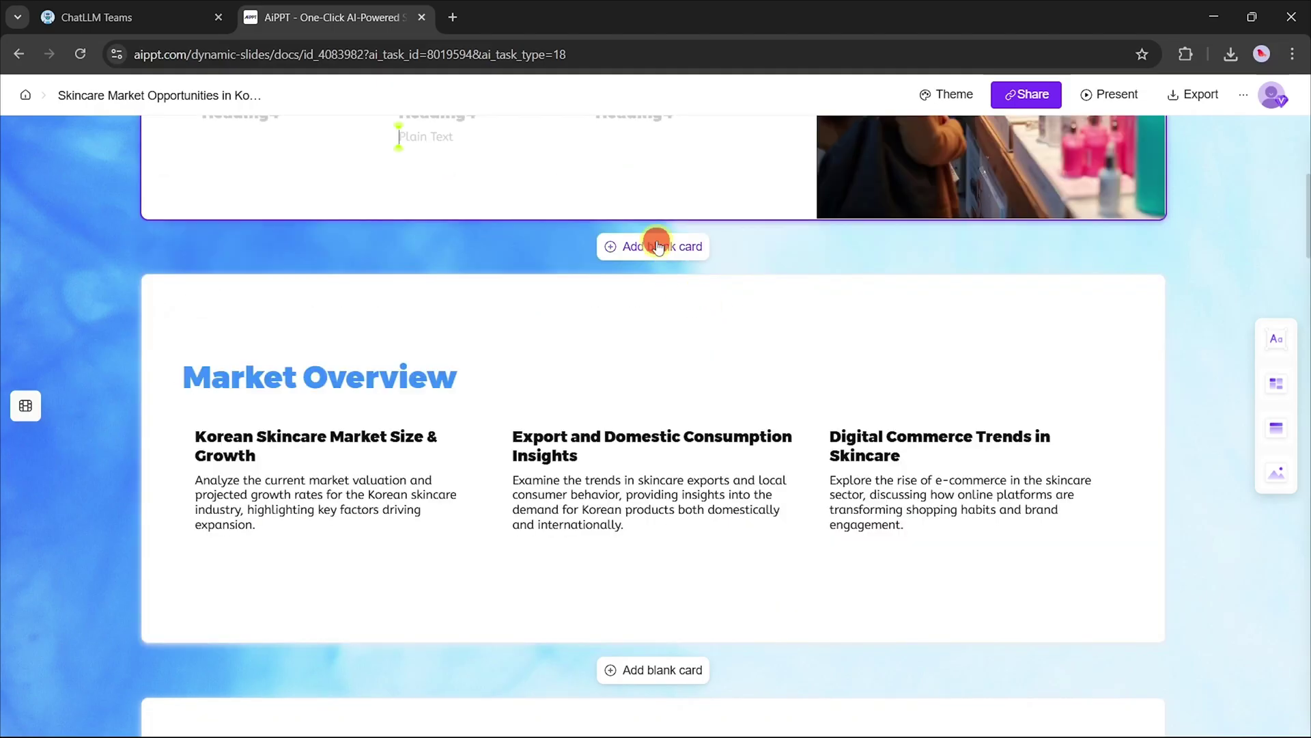
pyautogui.click(658, 245)
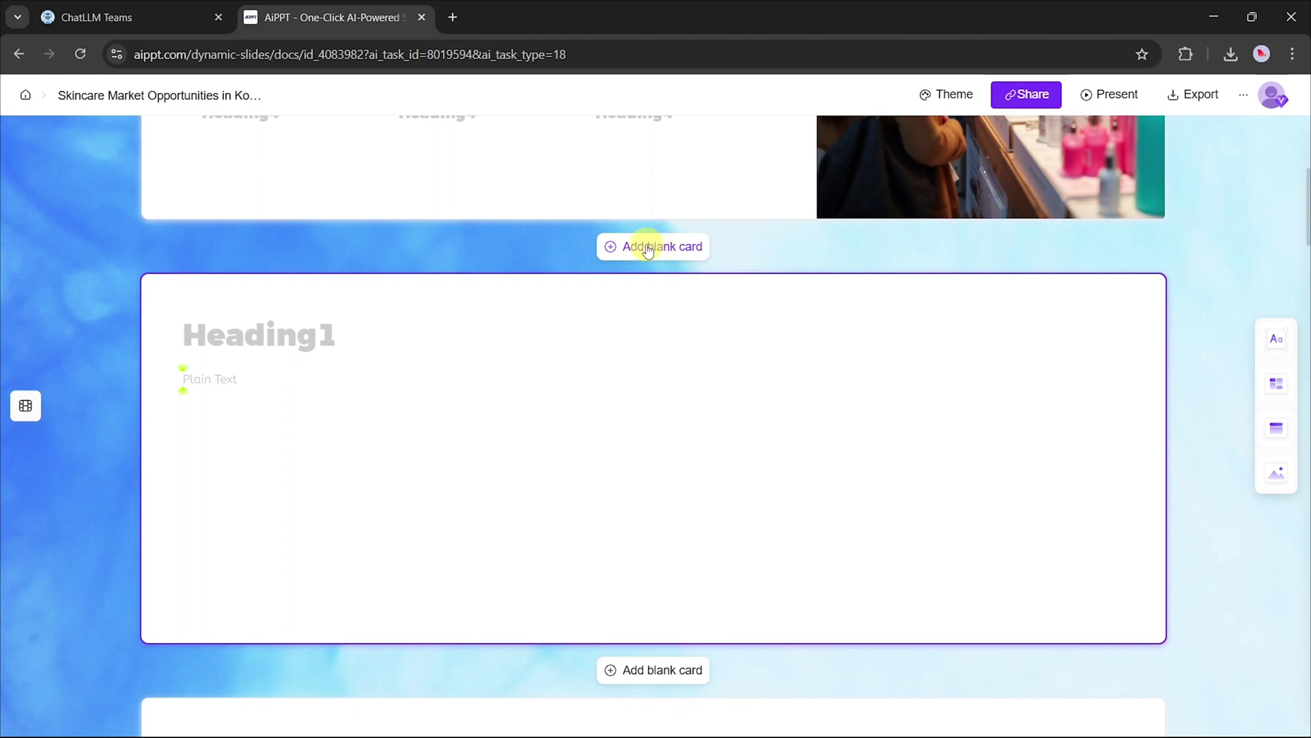
pyautogui.click(1274, 435)
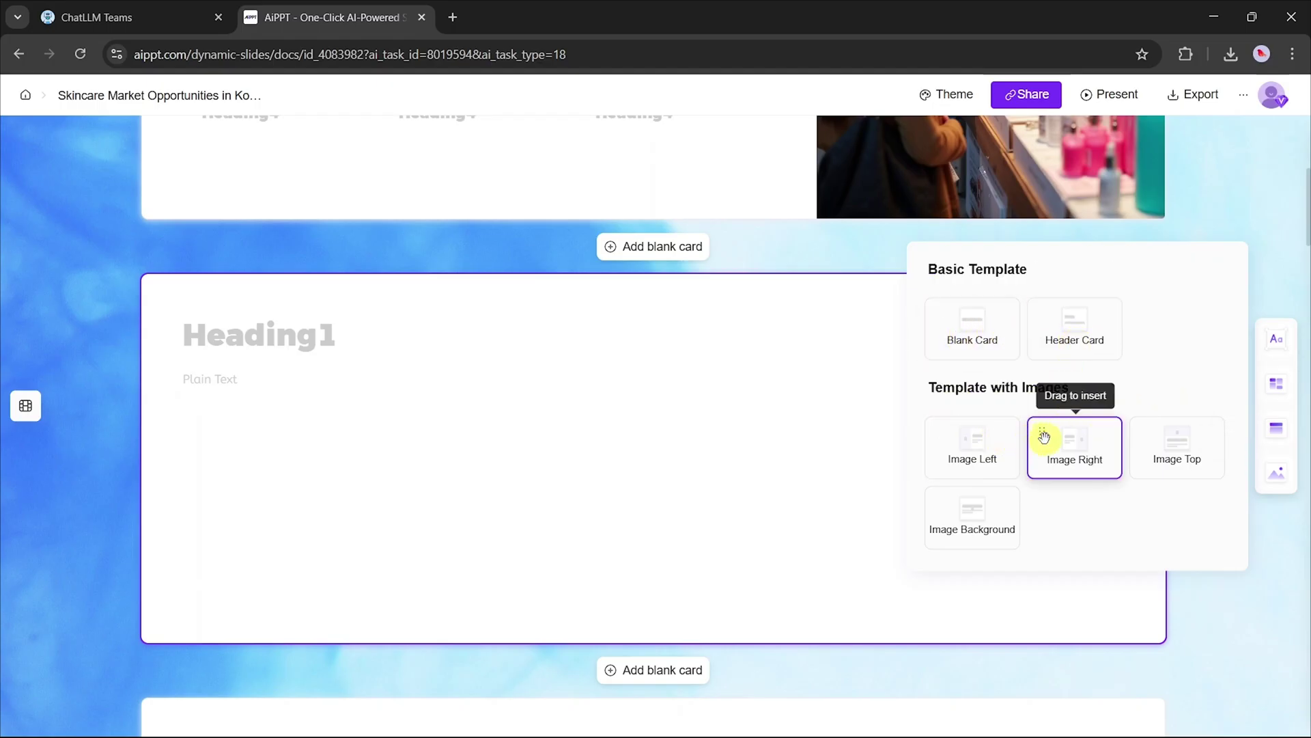
pyautogui.moveTo(1010, 443); pyautogui.dragTo(612, 409)
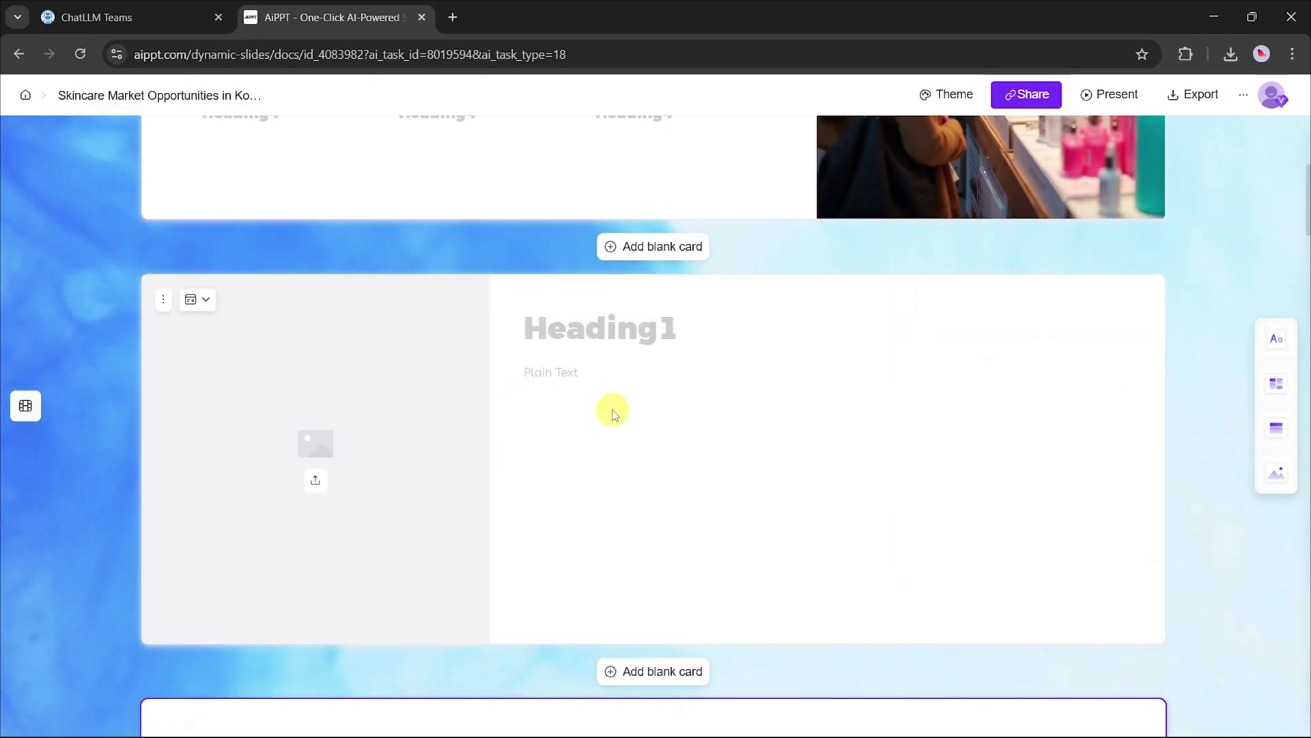
# Step: Generate the new card's picture with AI from the prompt 'korean skin care shop'
pyautogui.click(315, 480)
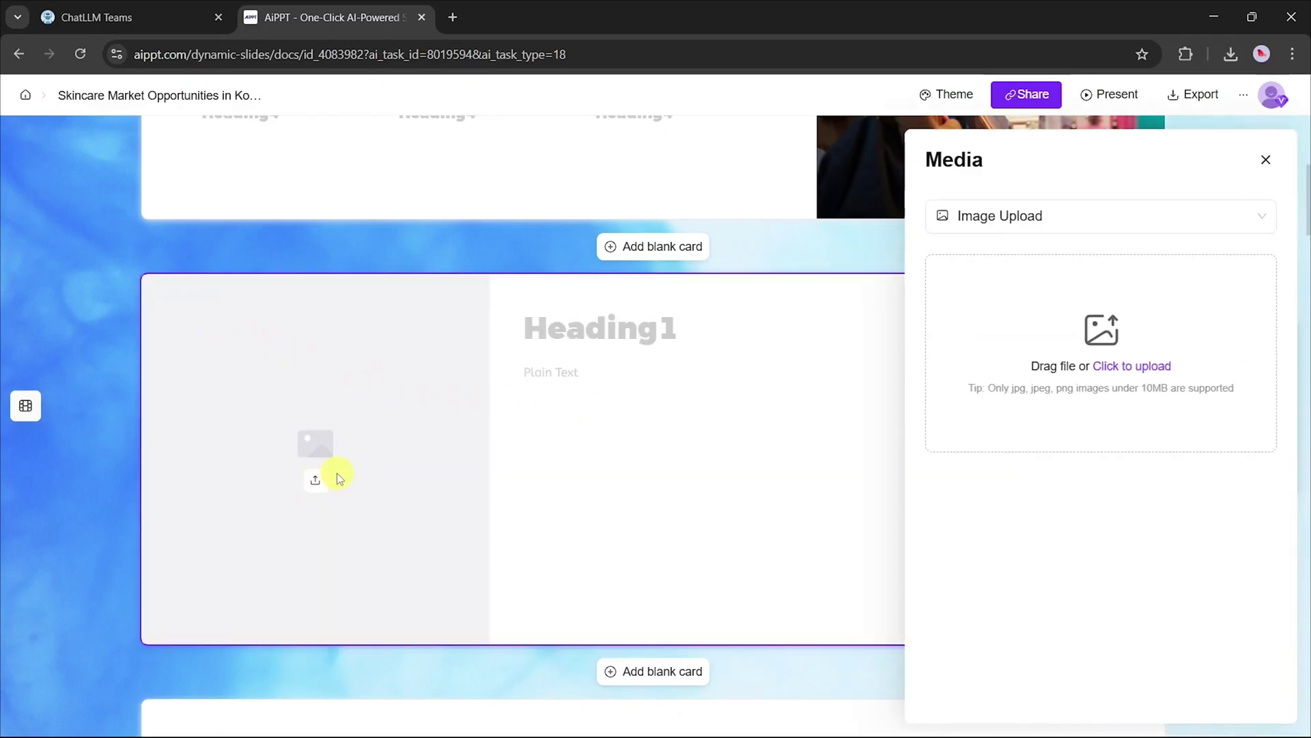
pyautogui.click(1061, 216)
pyautogui.click(1055, 252)
pyautogui.click(1028, 513)
pyautogui.write('korean ski')
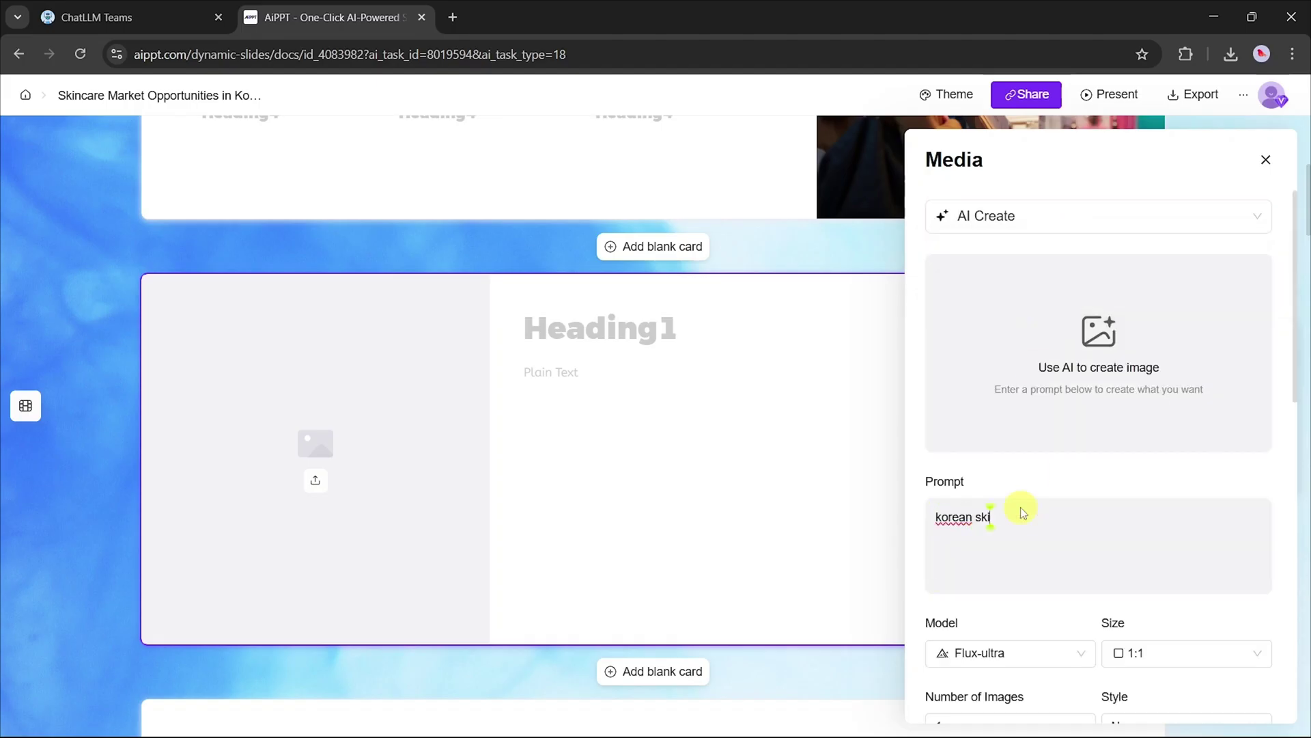
pyautogui.write('n care shop')
pyautogui.scroll(-4, 1023, 512)
pyautogui.click(1077, 535)
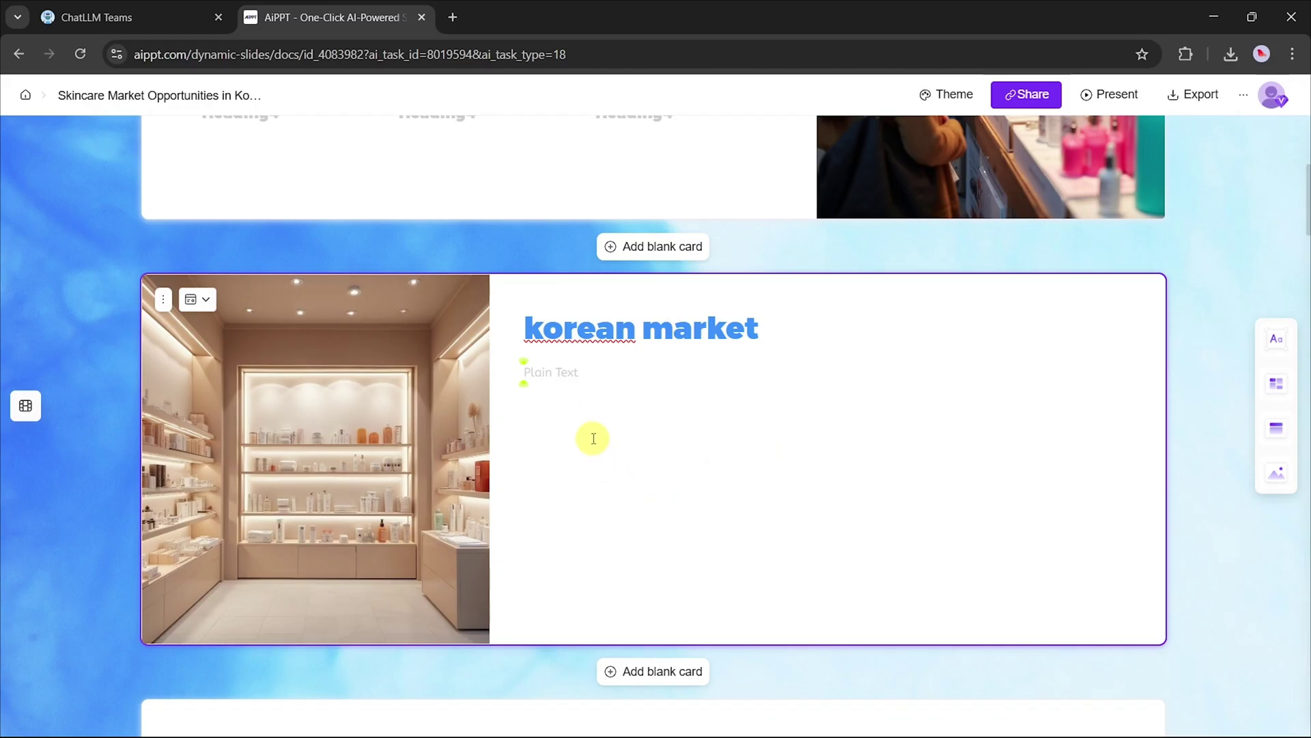
# Step: Place an empty Image Upload block under the 'korean market' heading
pyautogui.moveTo(1279, 473)
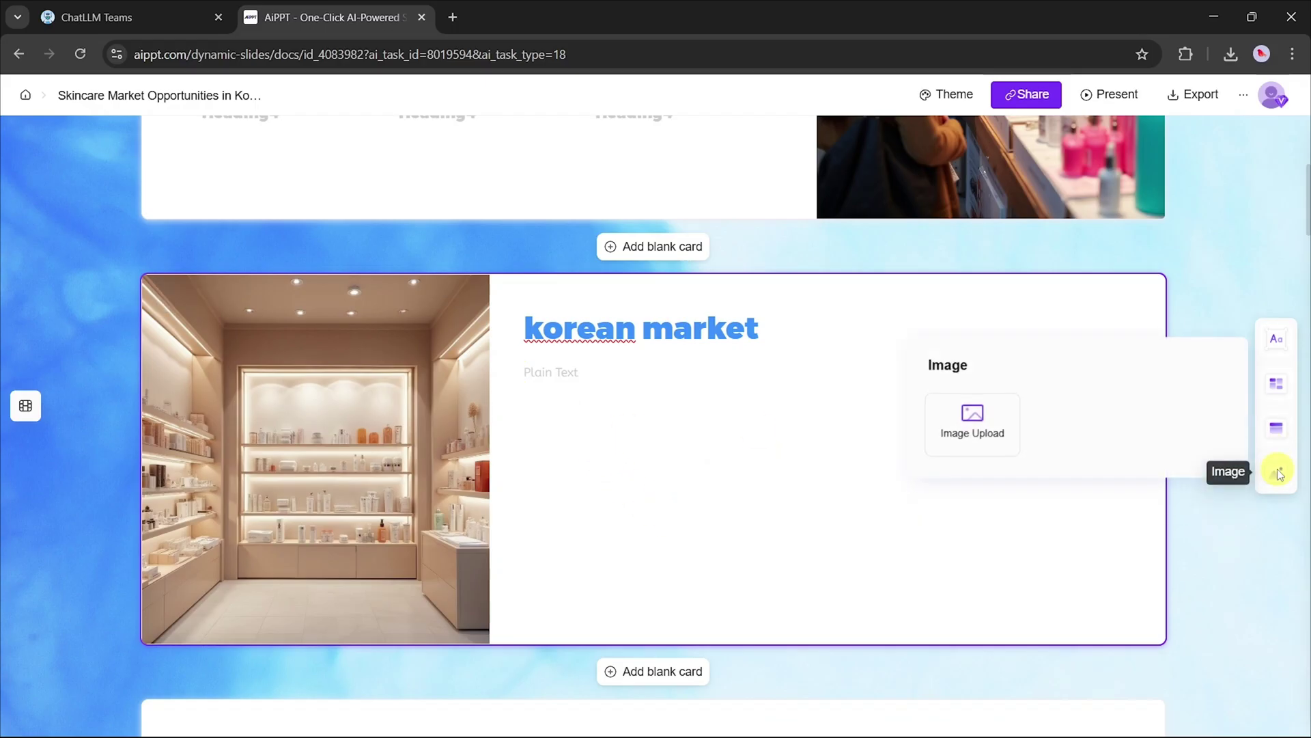
pyautogui.moveTo(1004, 413); pyautogui.dragTo(697, 491)
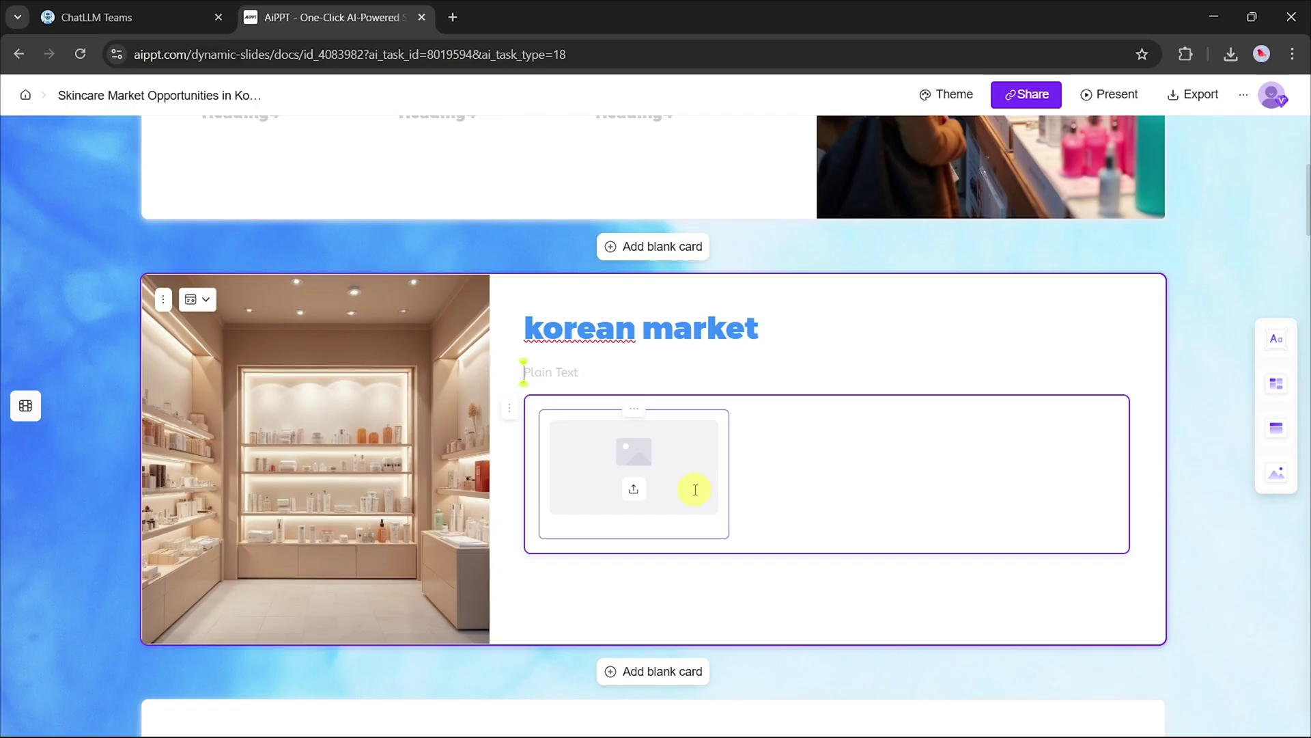
pyautogui.click(728, 578)
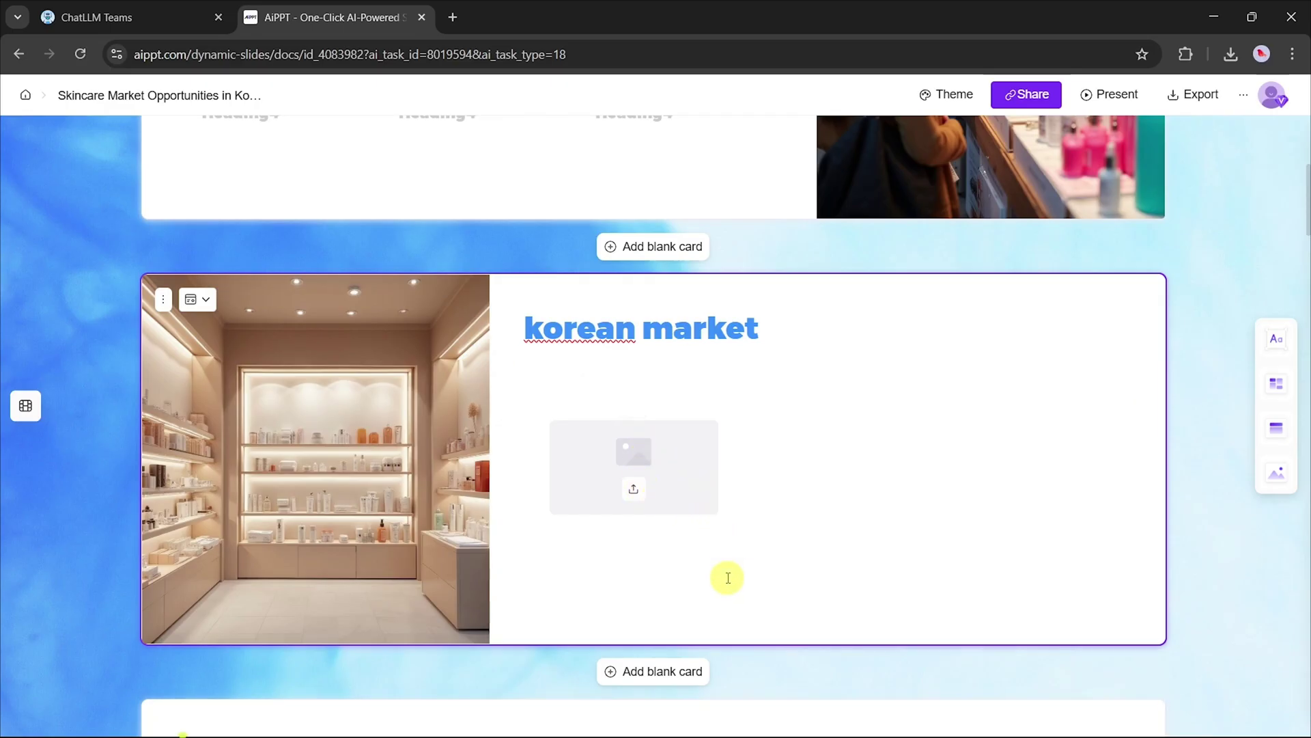
# Step: Apply the Glowing Sunset Years theme from the Standard list and review the restyled cards
pyautogui.scroll(6, 924, 353)
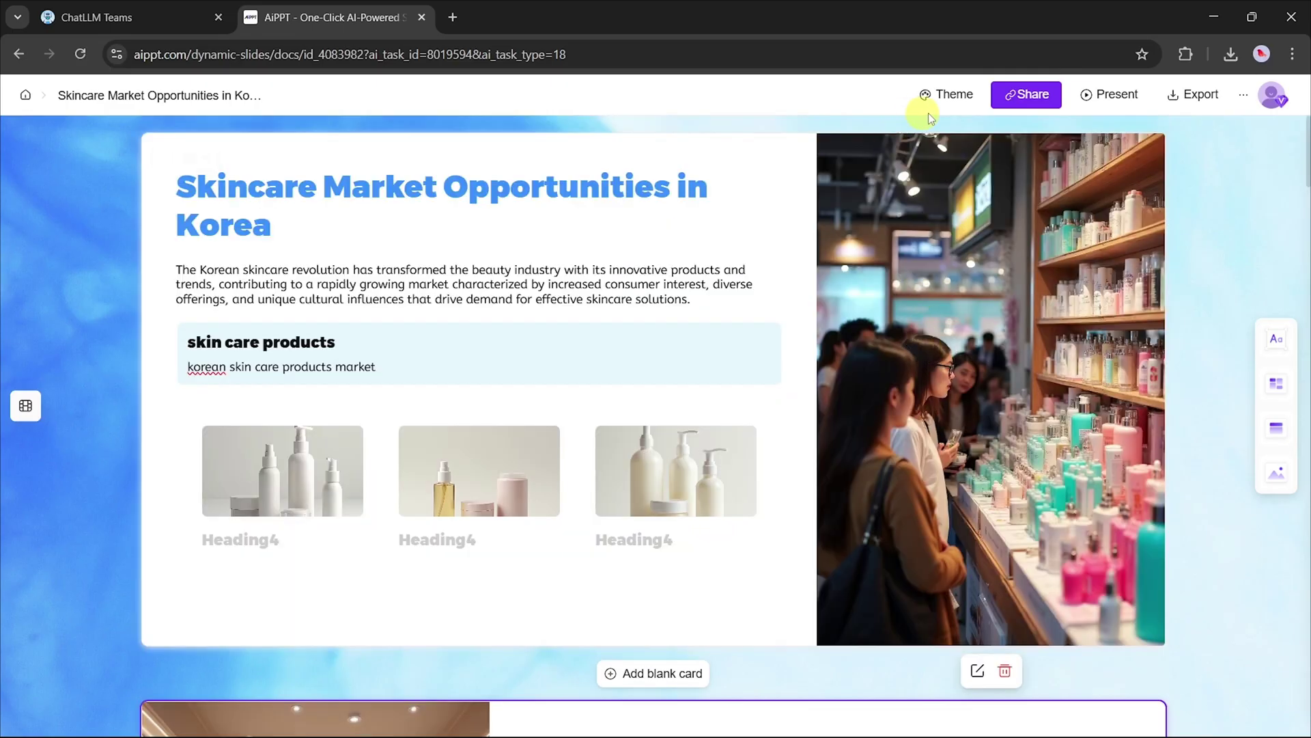
pyautogui.click(963, 97)
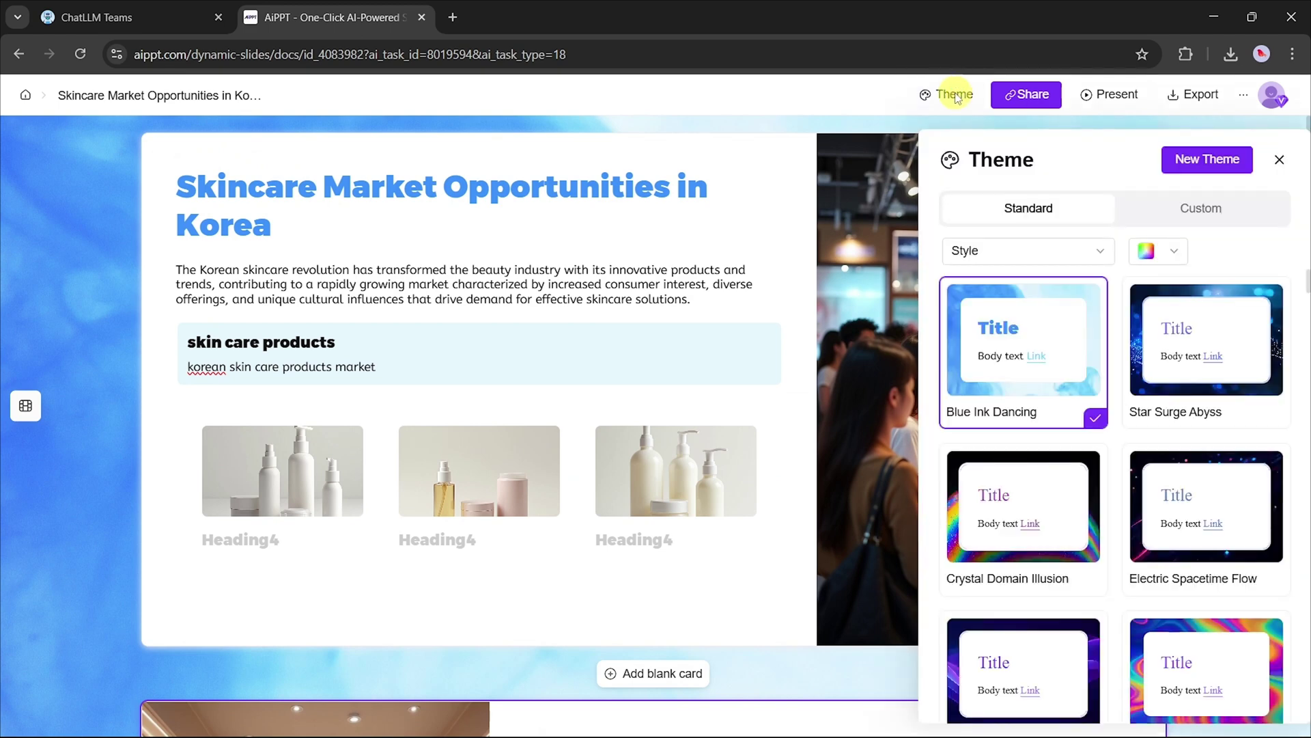
pyautogui.scroll(-3, 1029, 435)
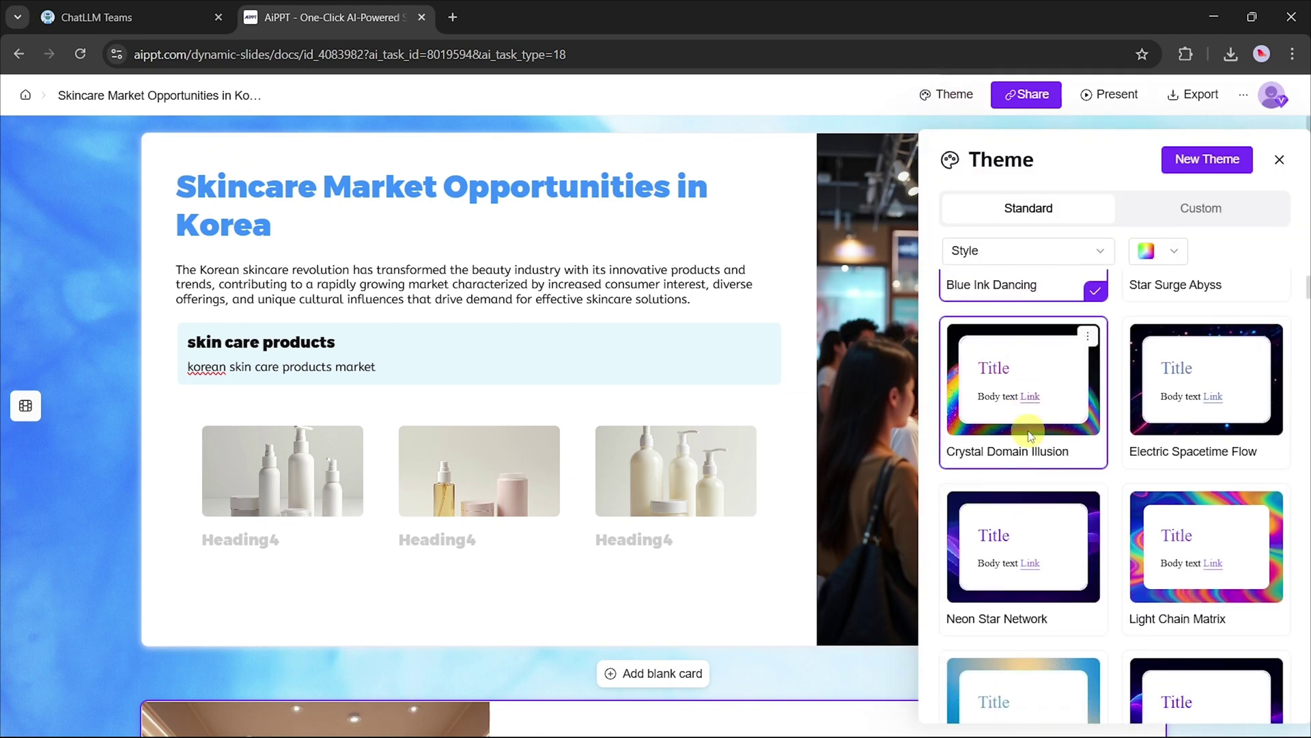
pyautogui.scroll(-3, 1029, 432)
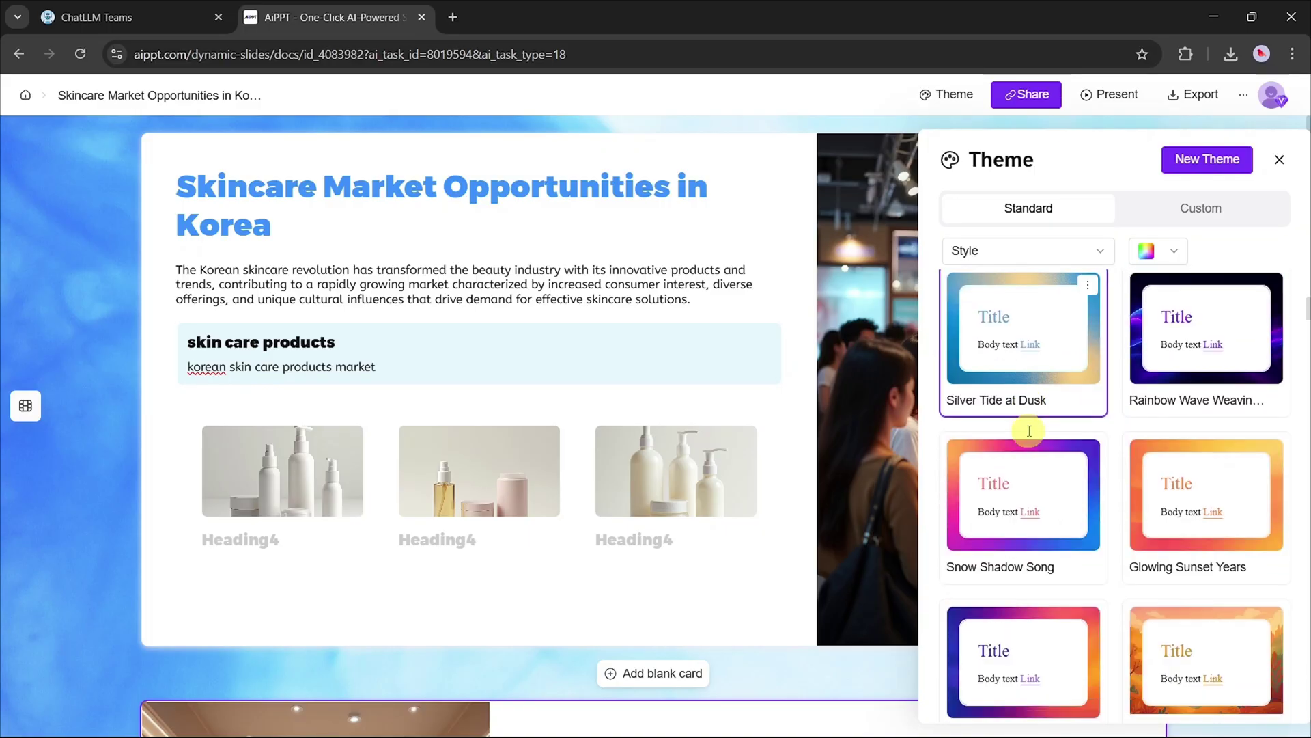
pyautogui.scroll(2, 1029, 434)
pyautogui.scroll(-3, 1027, 431)
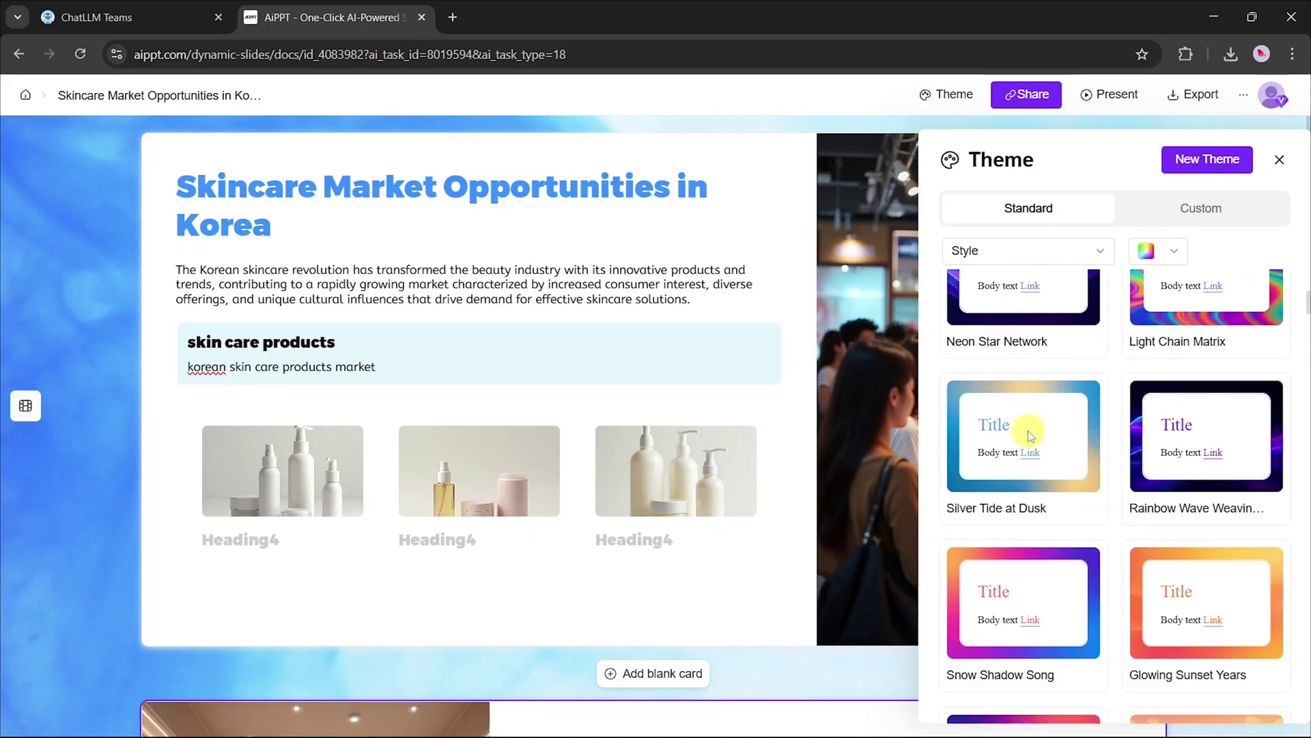
pyautogui.scroll(2, 1027, 430)
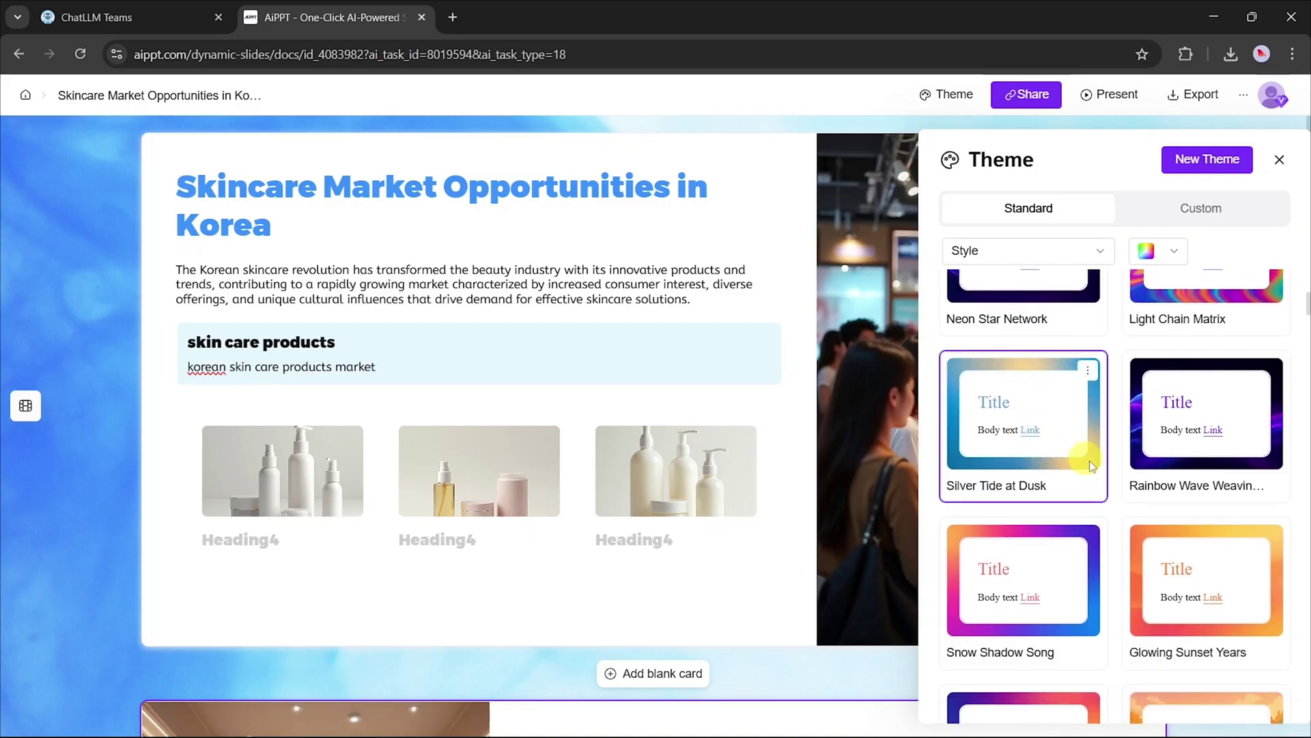
pyautogui.click(1179, 599)
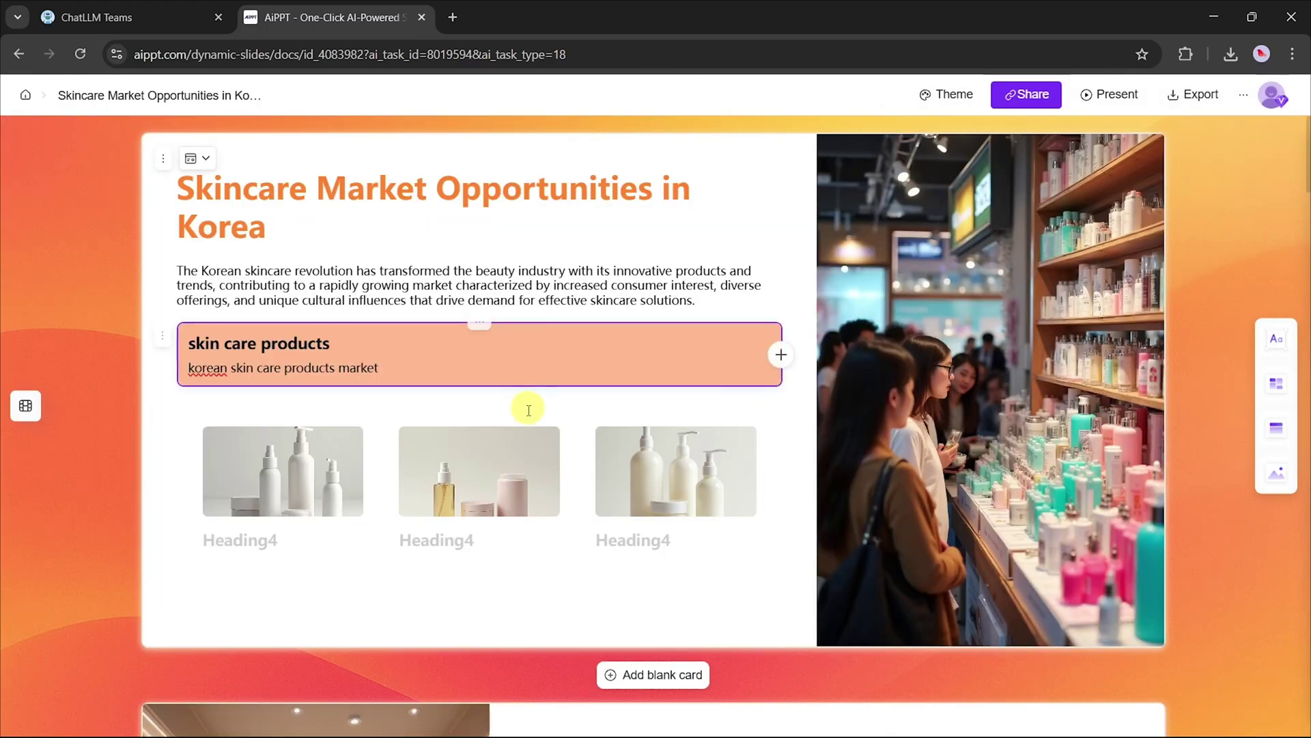
pyautogui.scroll(-3, 652, 522)
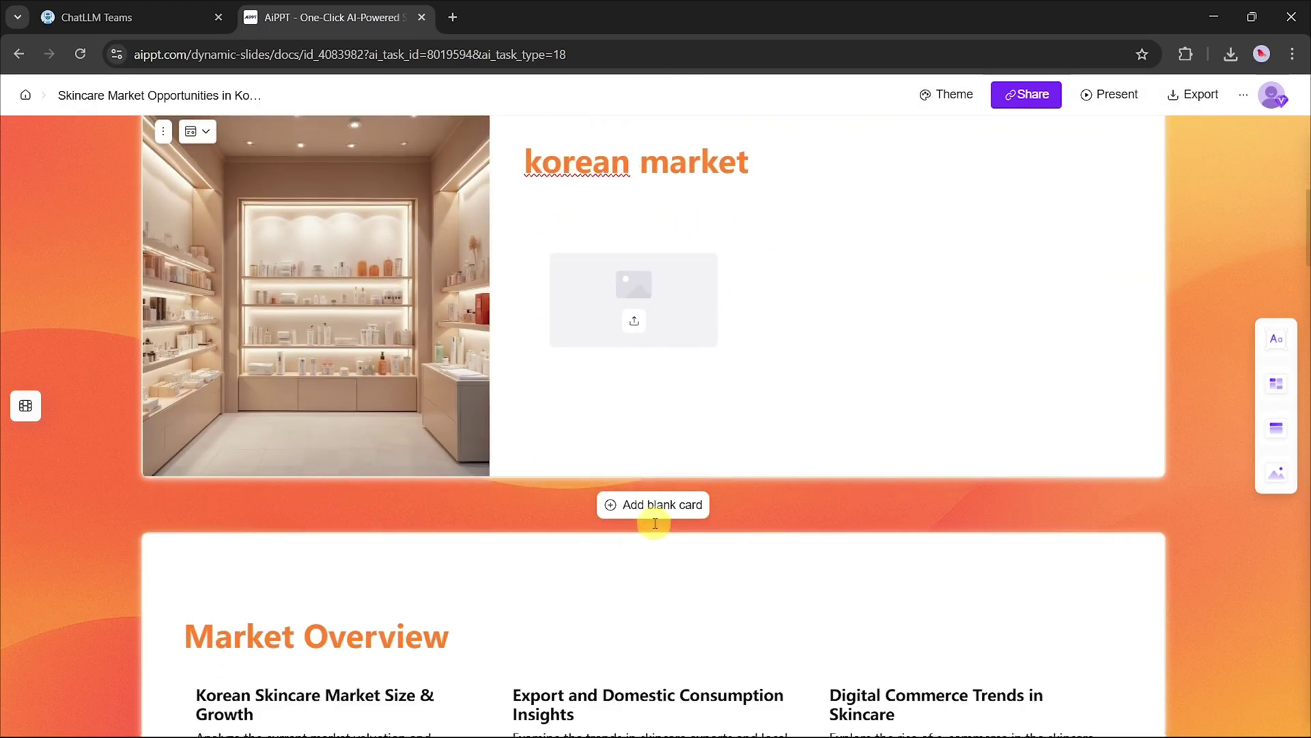
pyautogui.scroll(-15, 655, 523)
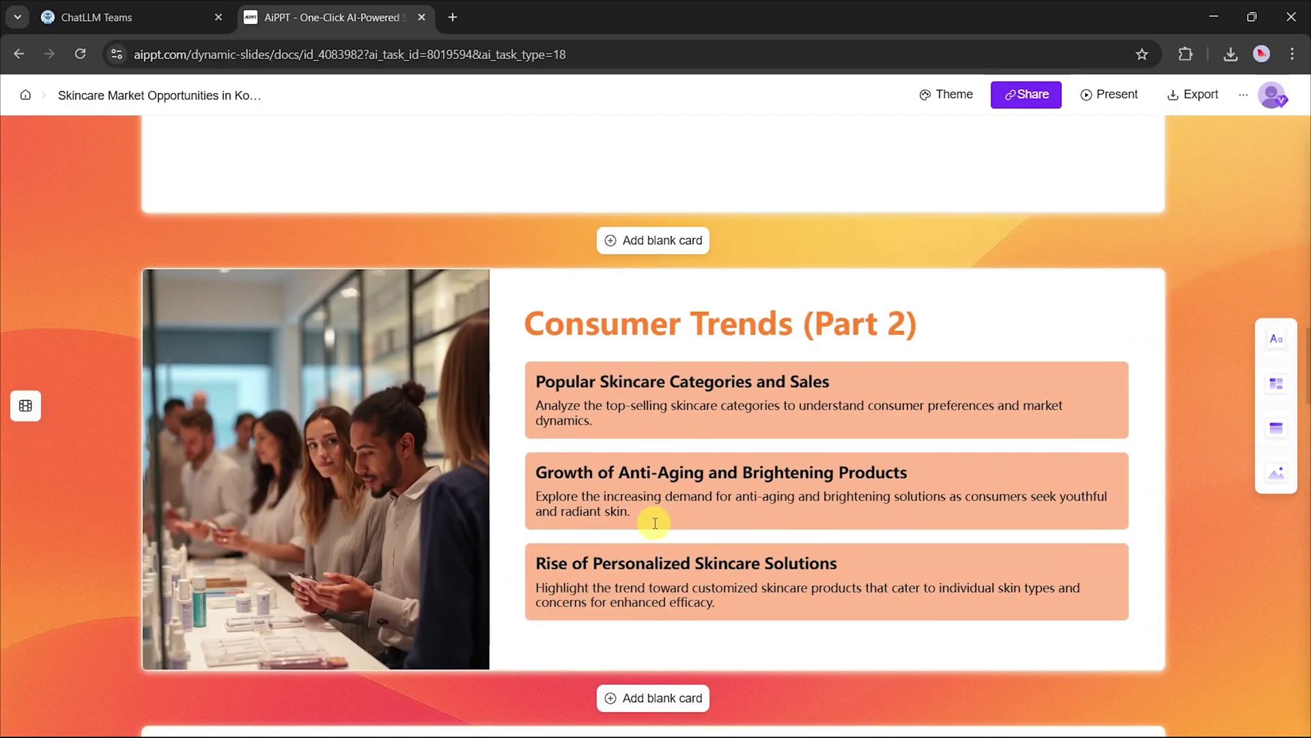
pyautogui.scroll(-15, 655, 523)
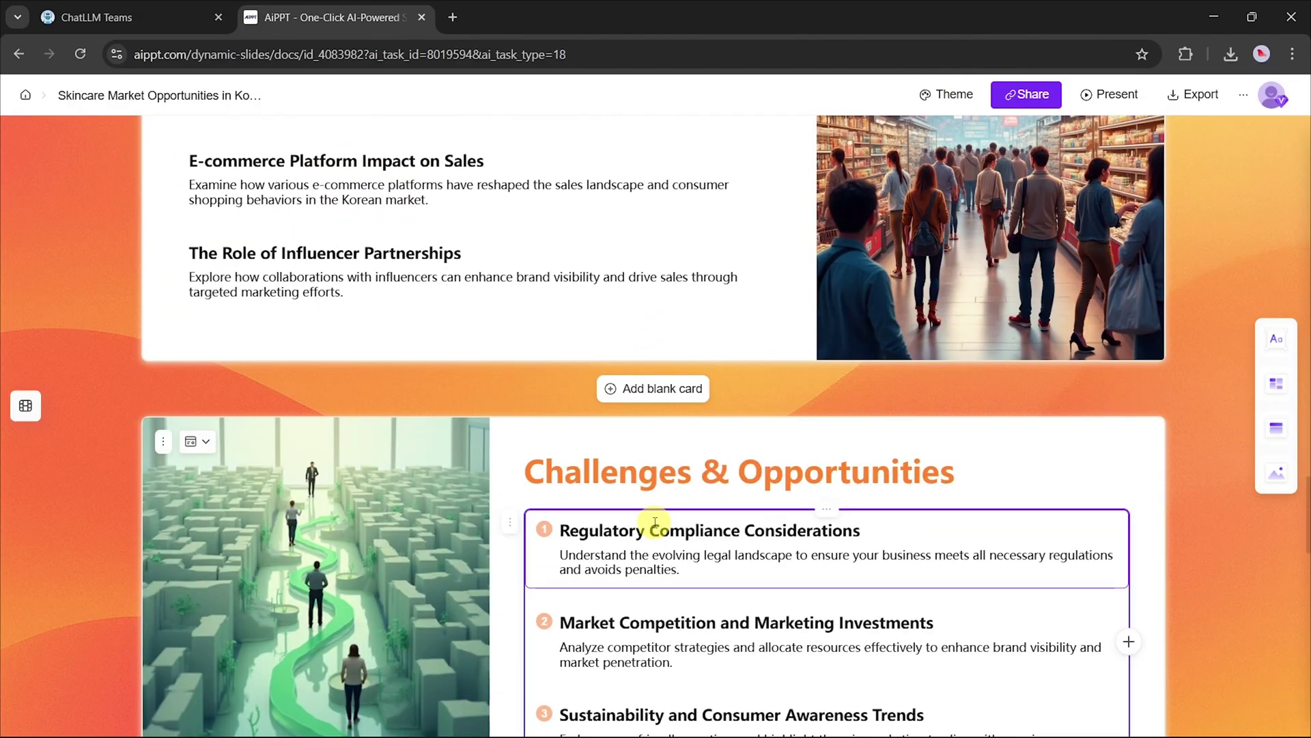
pyautogui.scroll(-14, 655, 523)
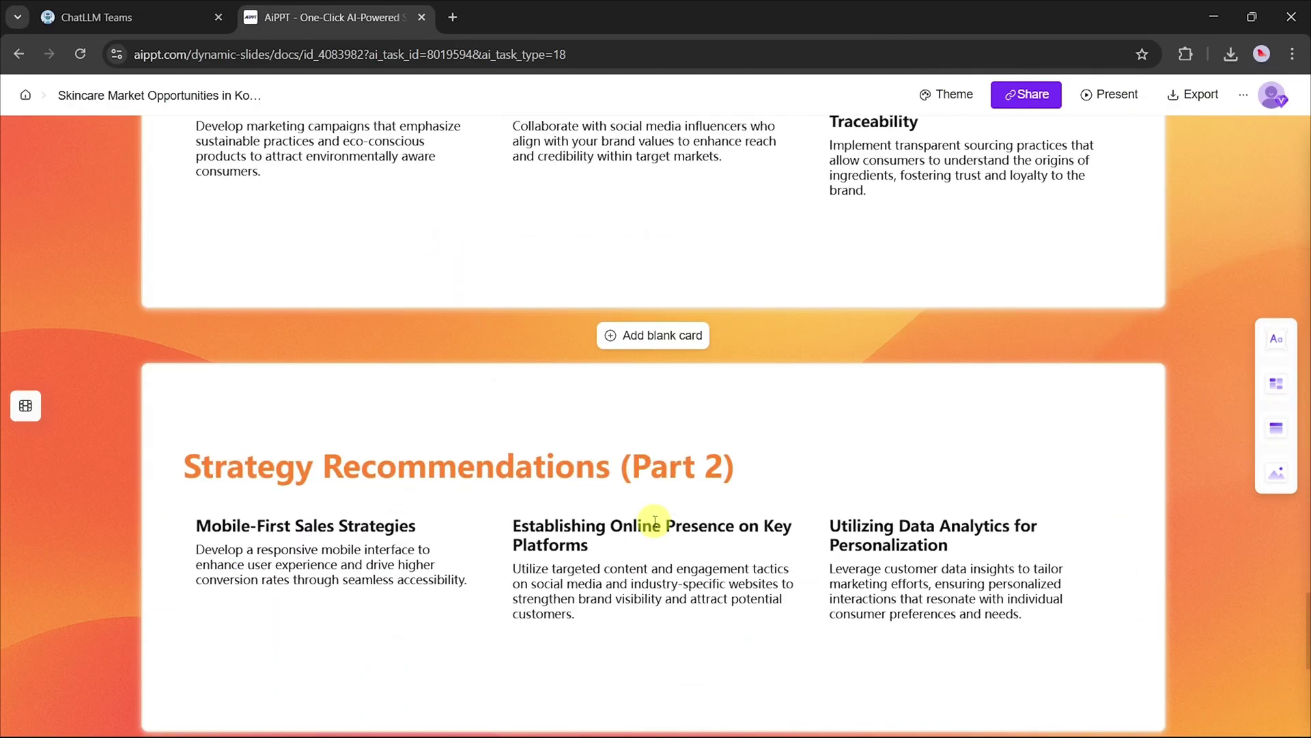
pyautogui.scroll(-6, 654, 524)
pyautogui.click(1012, 96)
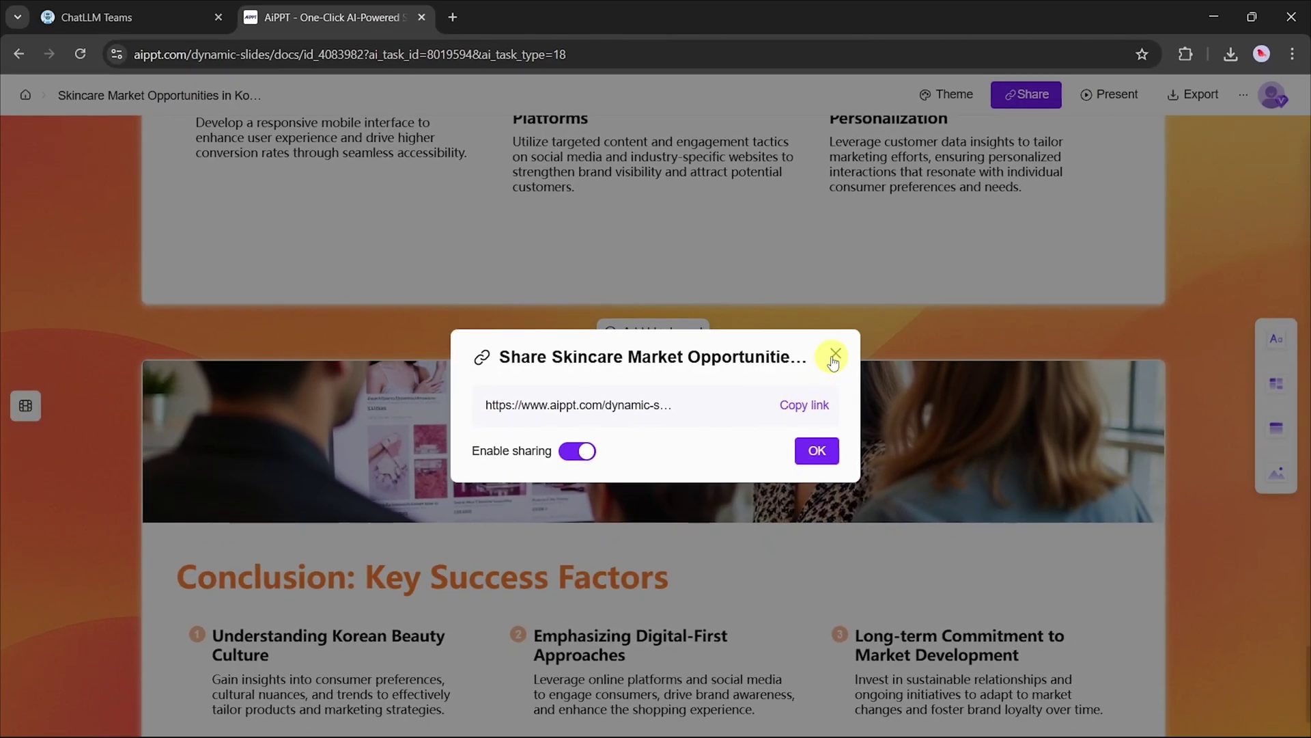
pyautogui.click(874, 349)
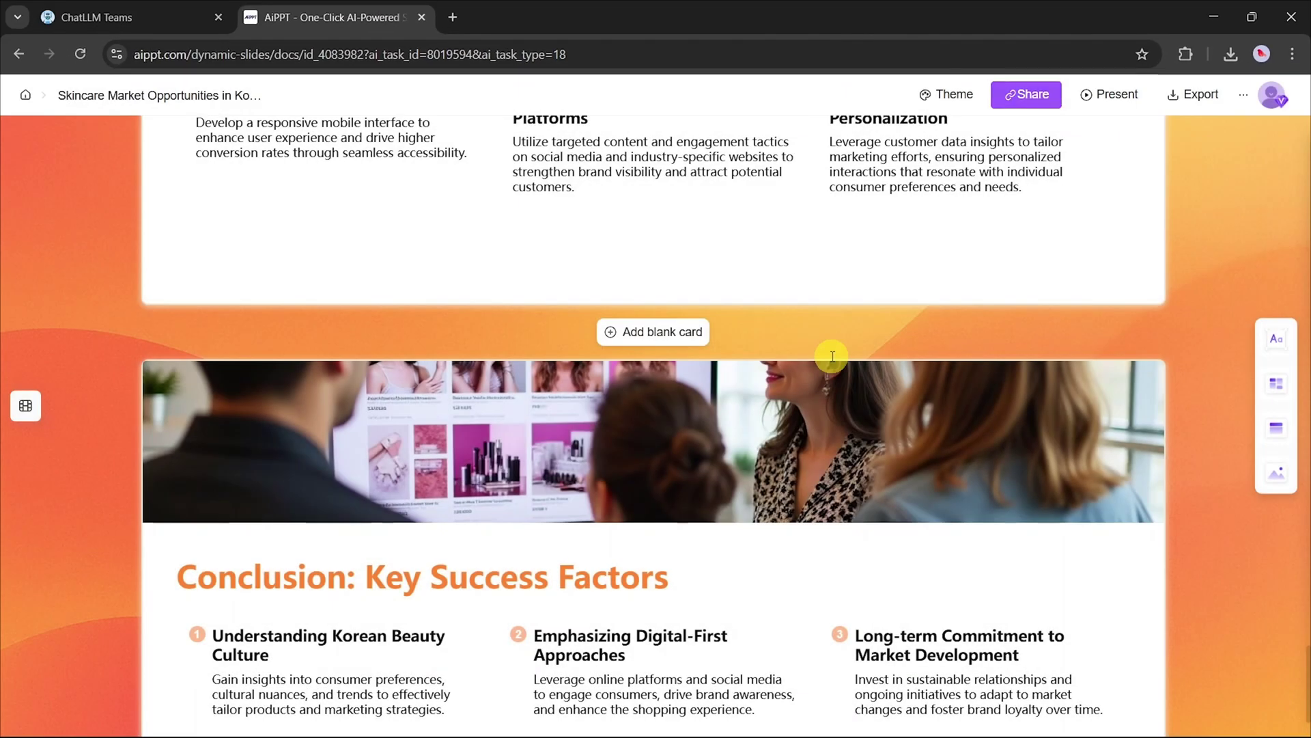
pyautogui.click(1200, 95)
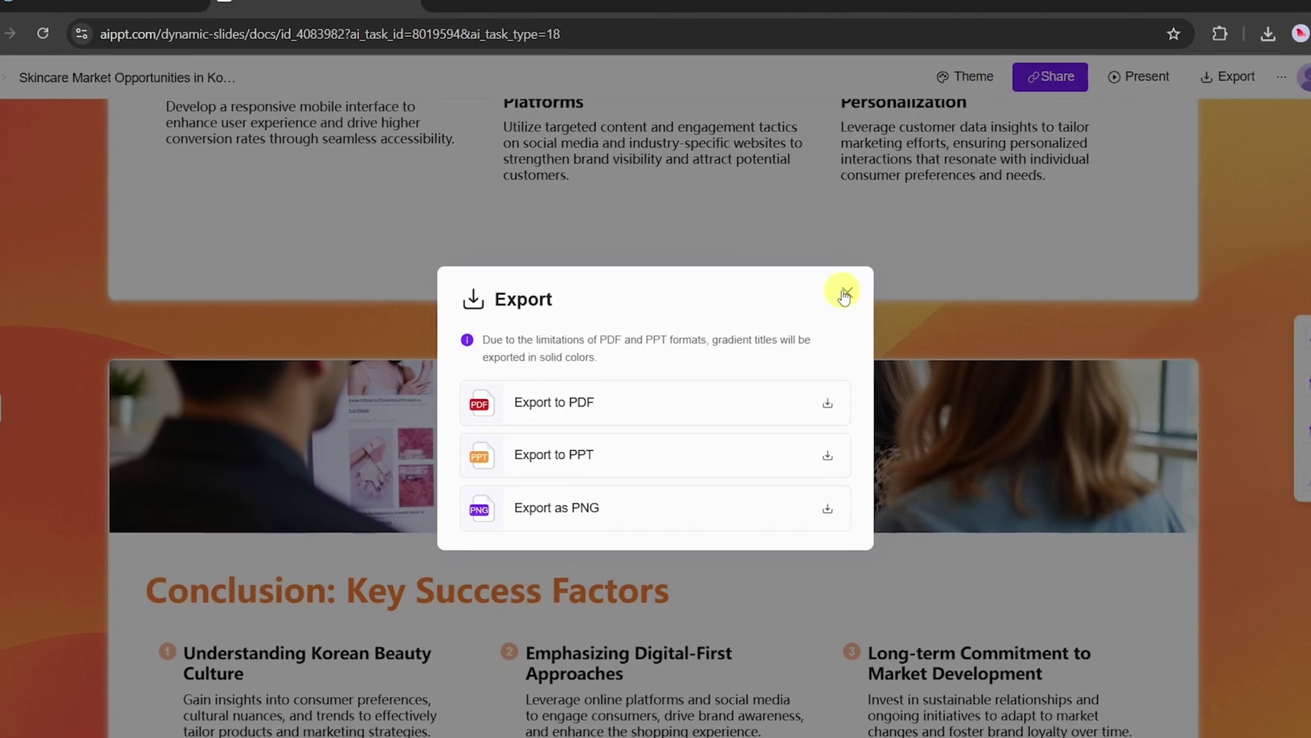
pyautogui.click(833, 299)
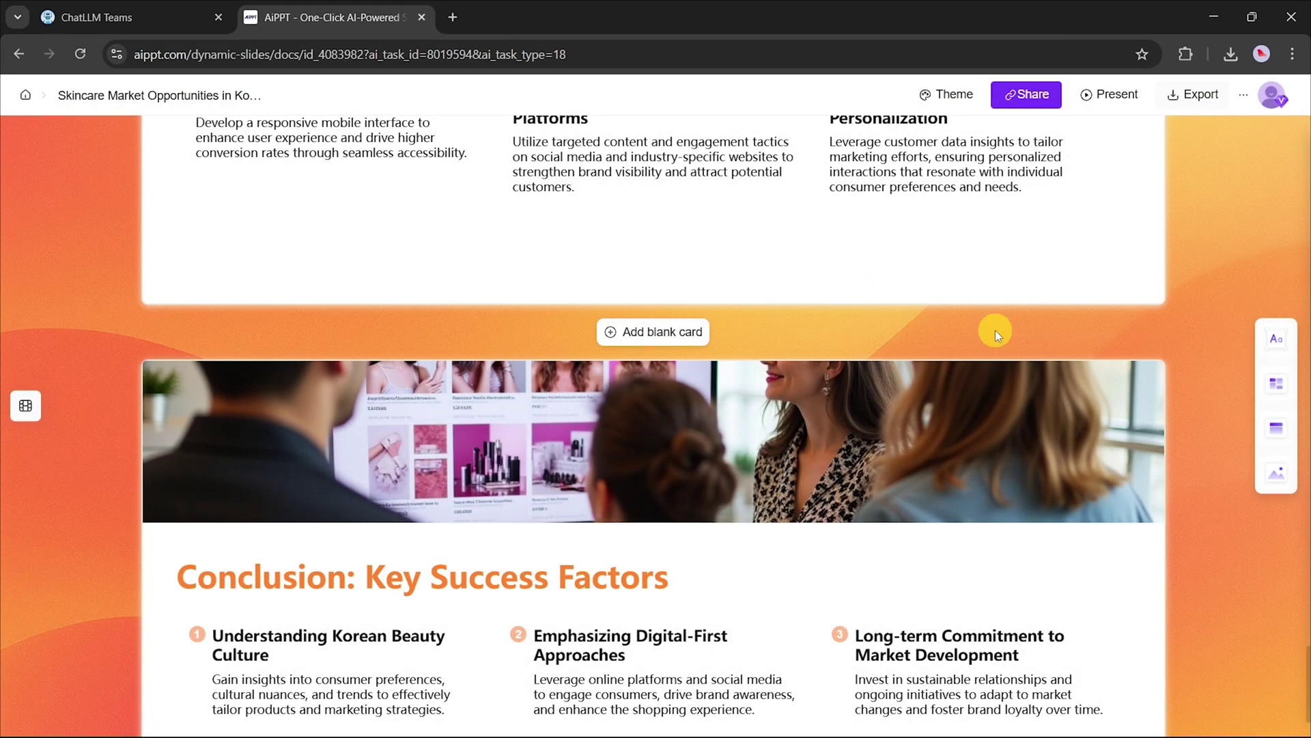
pyautogui.click(1100, 96)
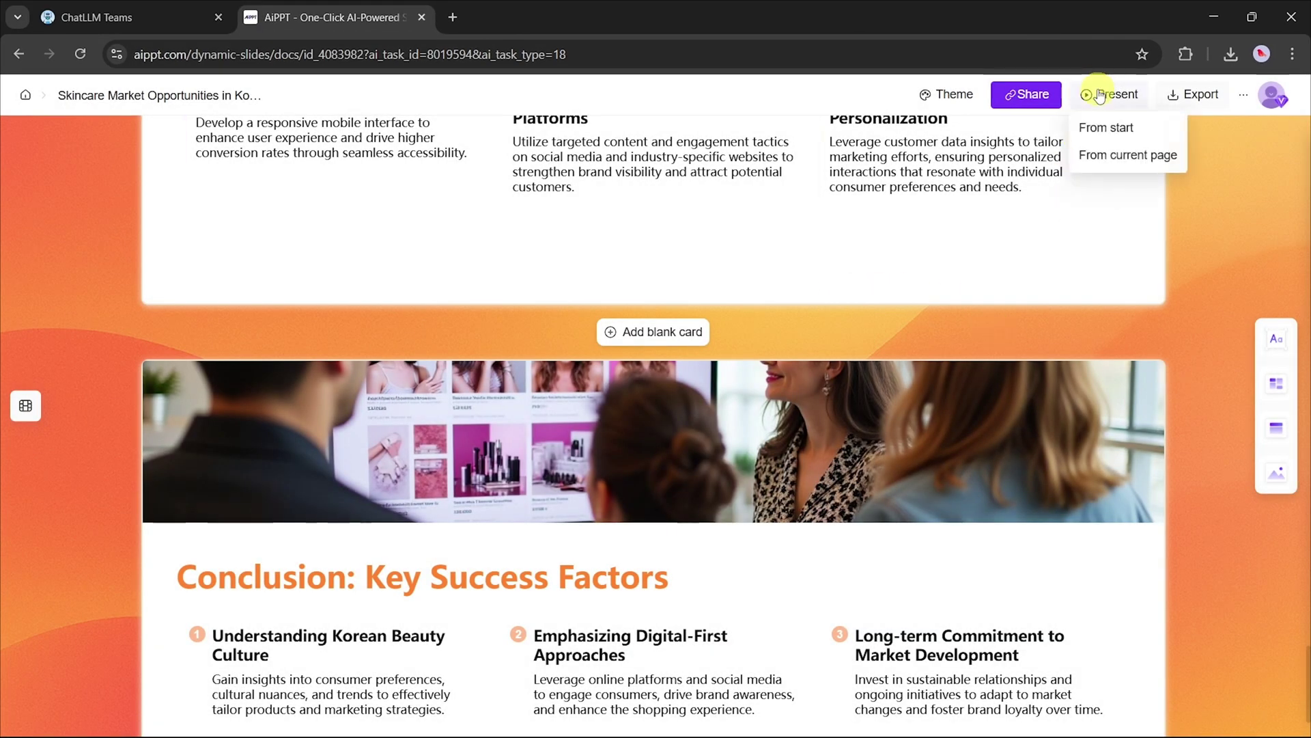
pyautogui.click(1107, 127)
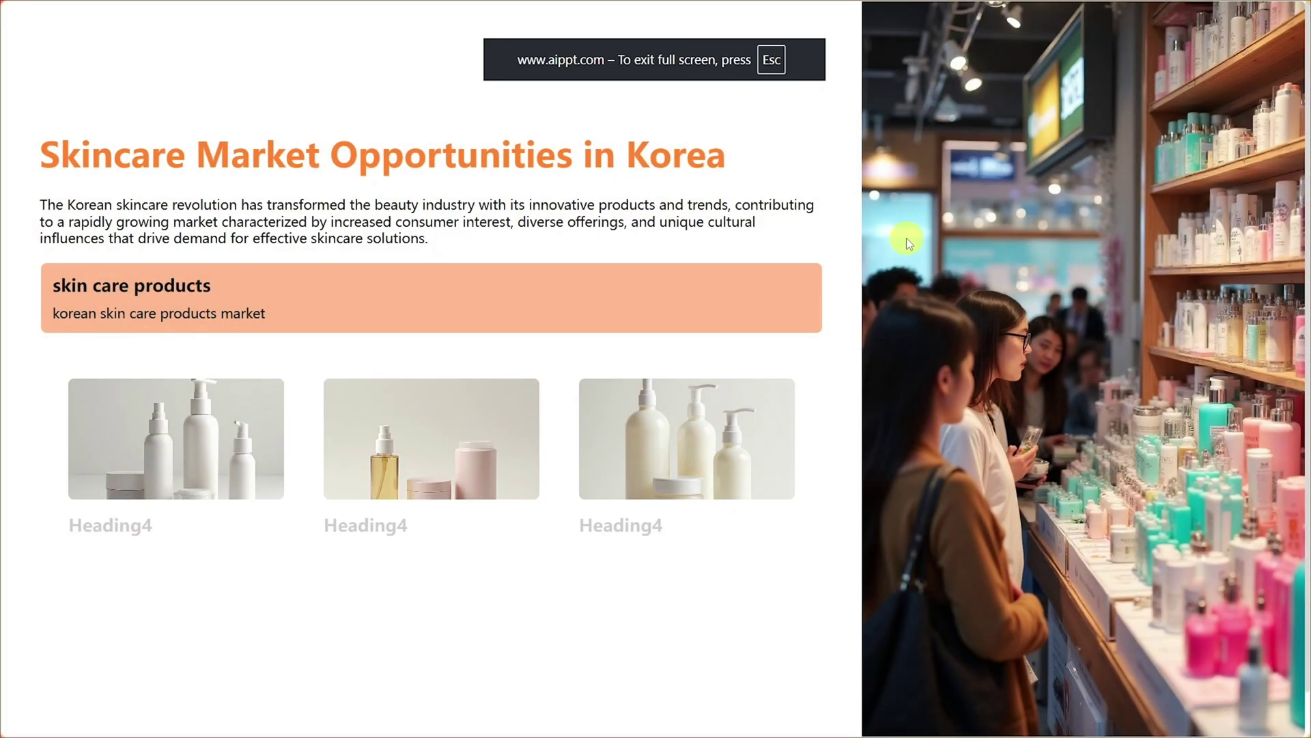
pyautogui.click(906, 238)
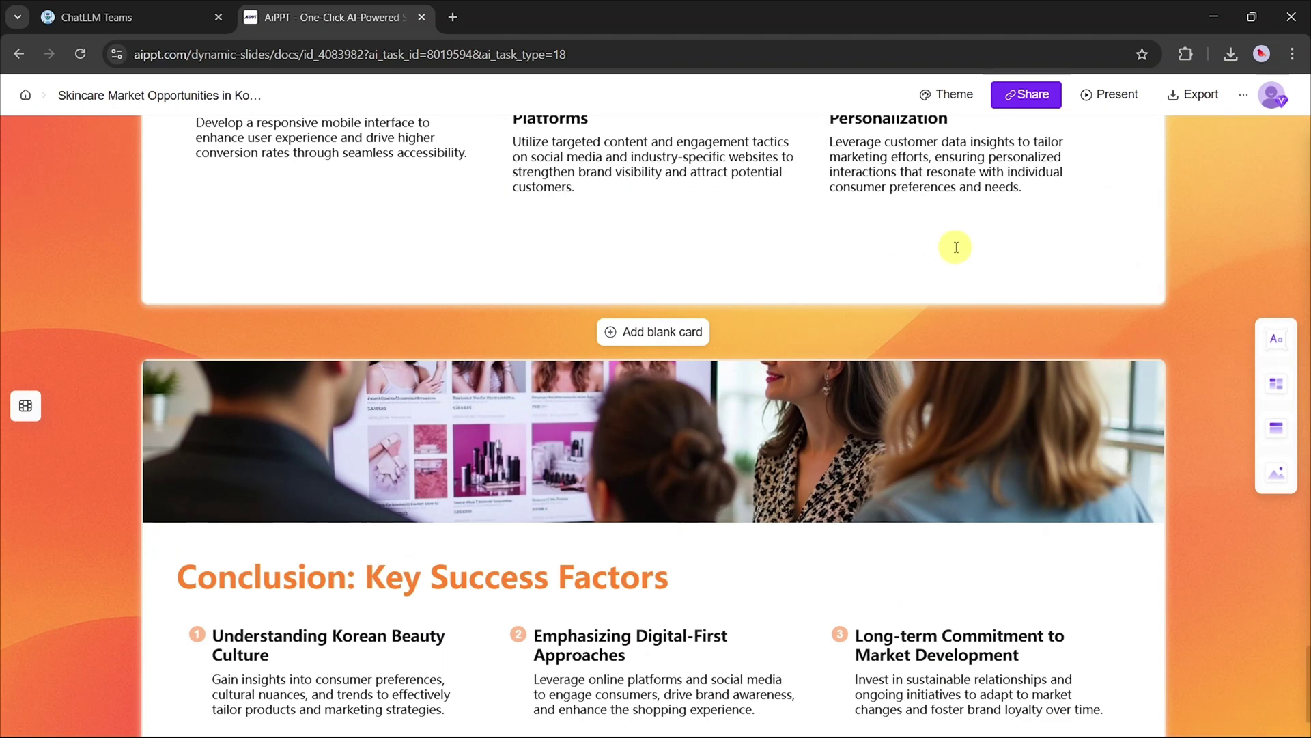
pyautogui.hotkey('ctrl', 'Home')
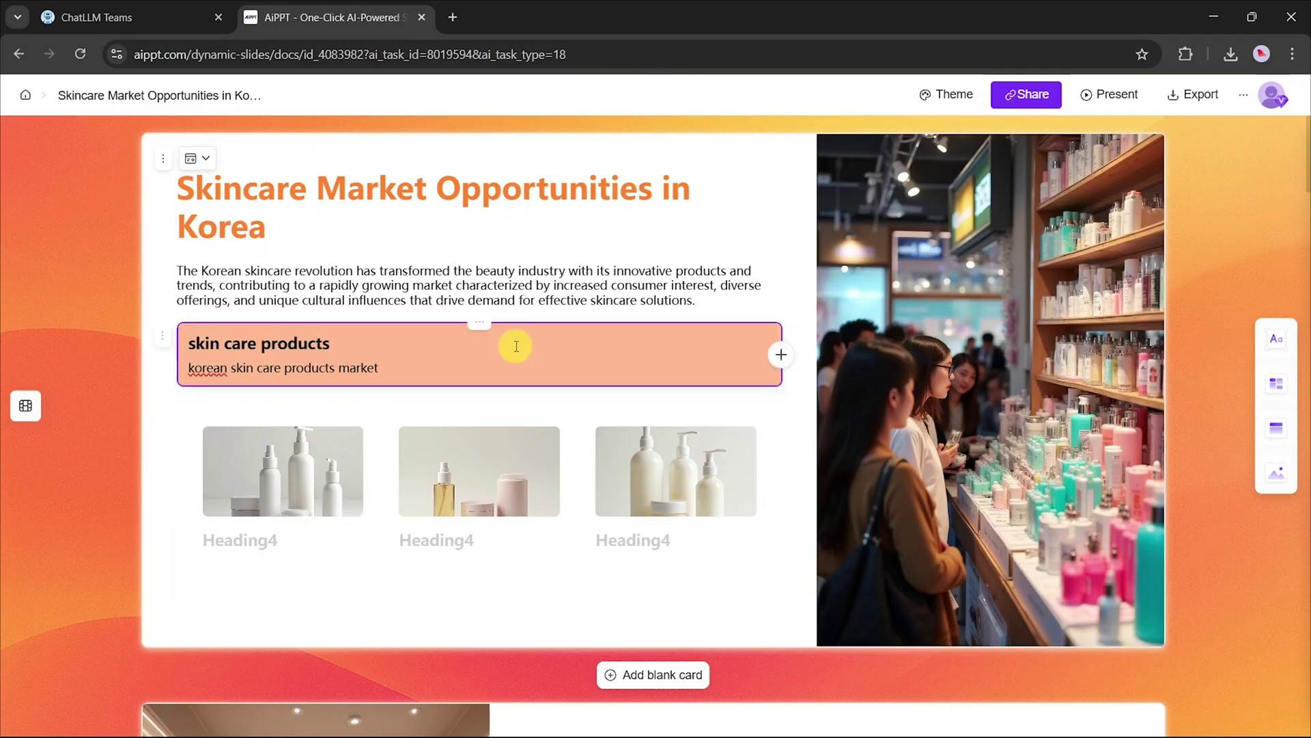
pyautogui.scroll(-3, 650, 521)
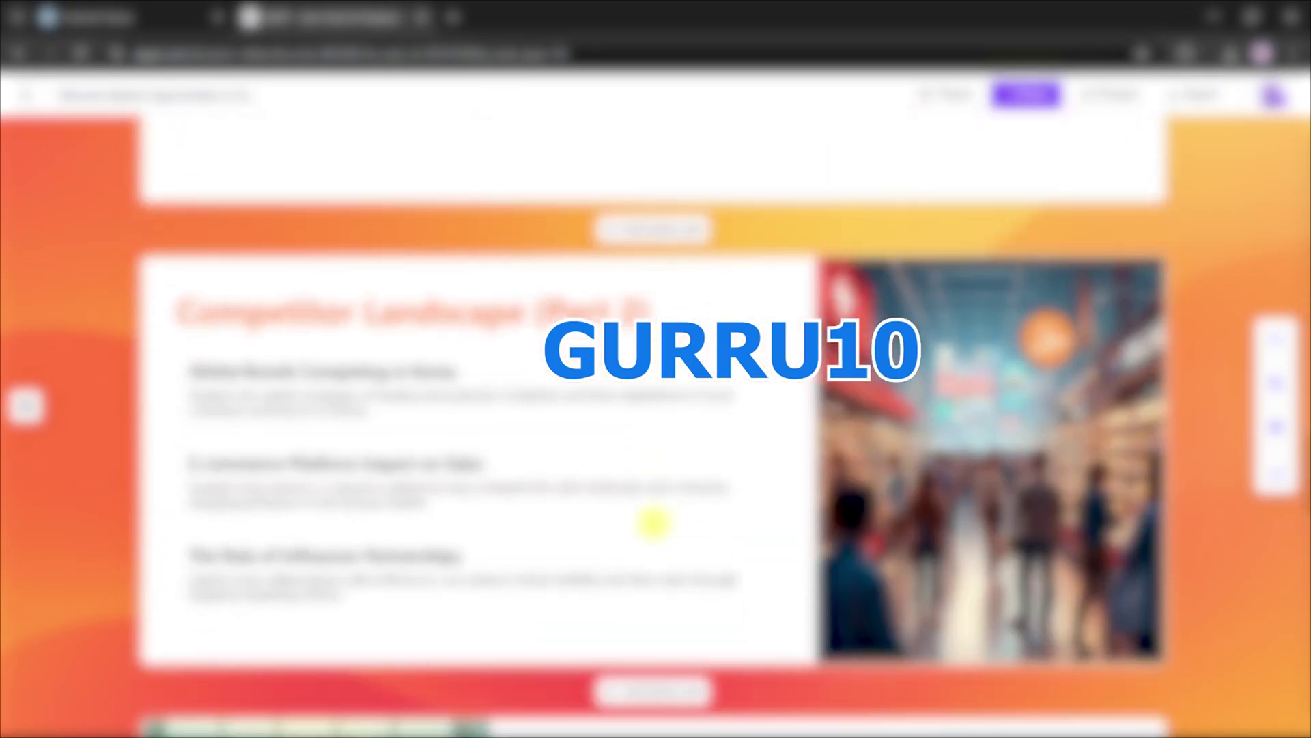
pyautogui.scroll(-17, 653, 522)
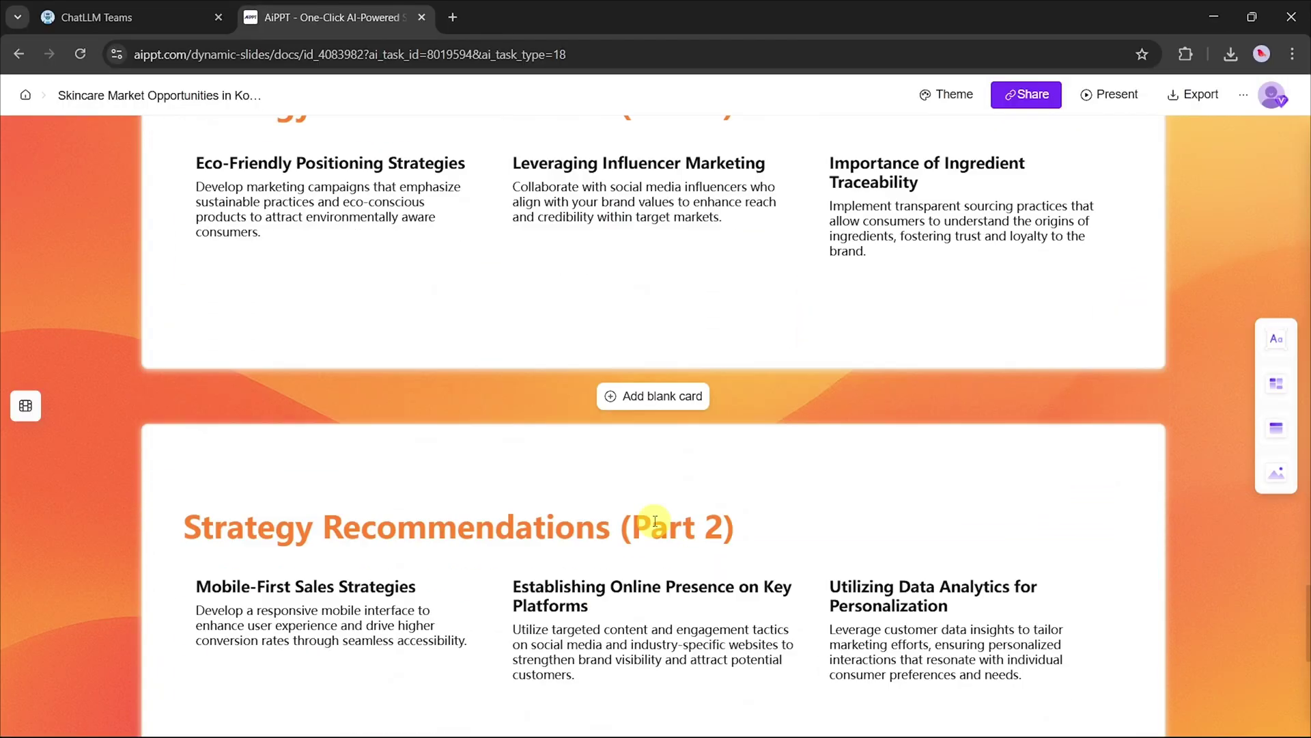
pyautogui.scroll(-7, 654, 521)
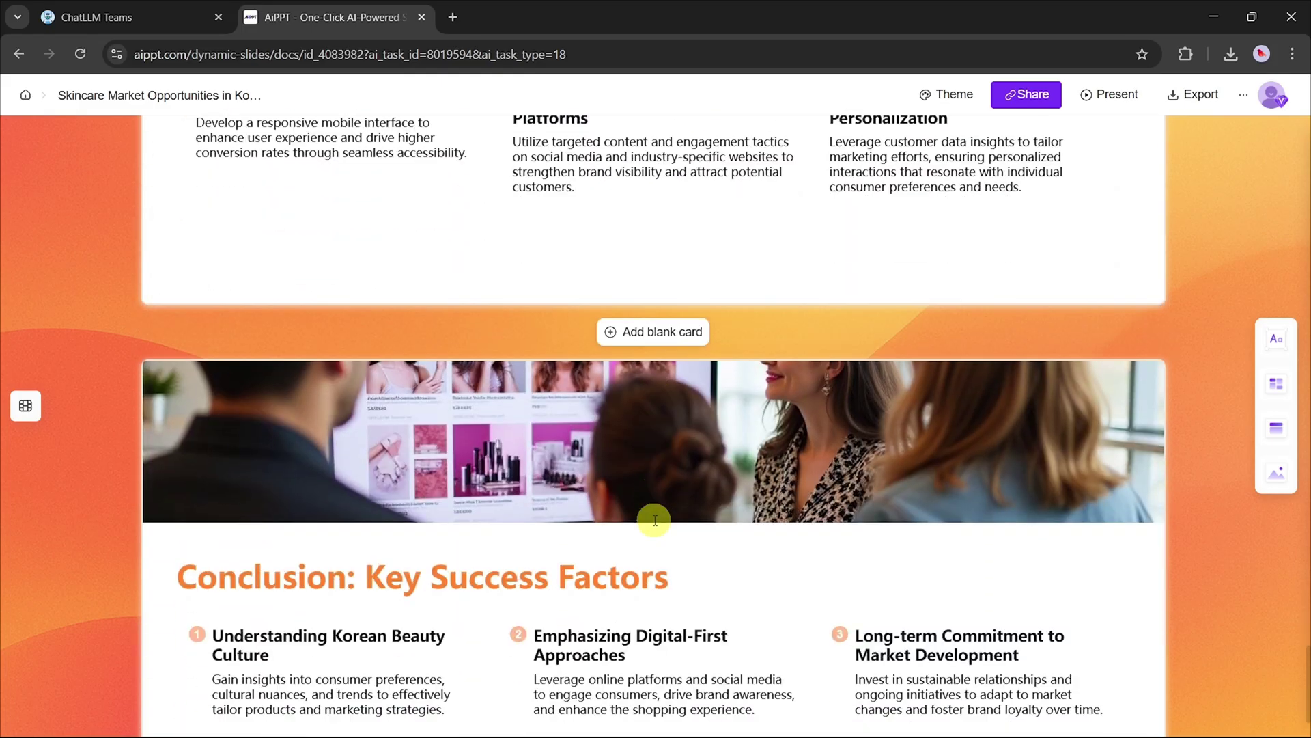